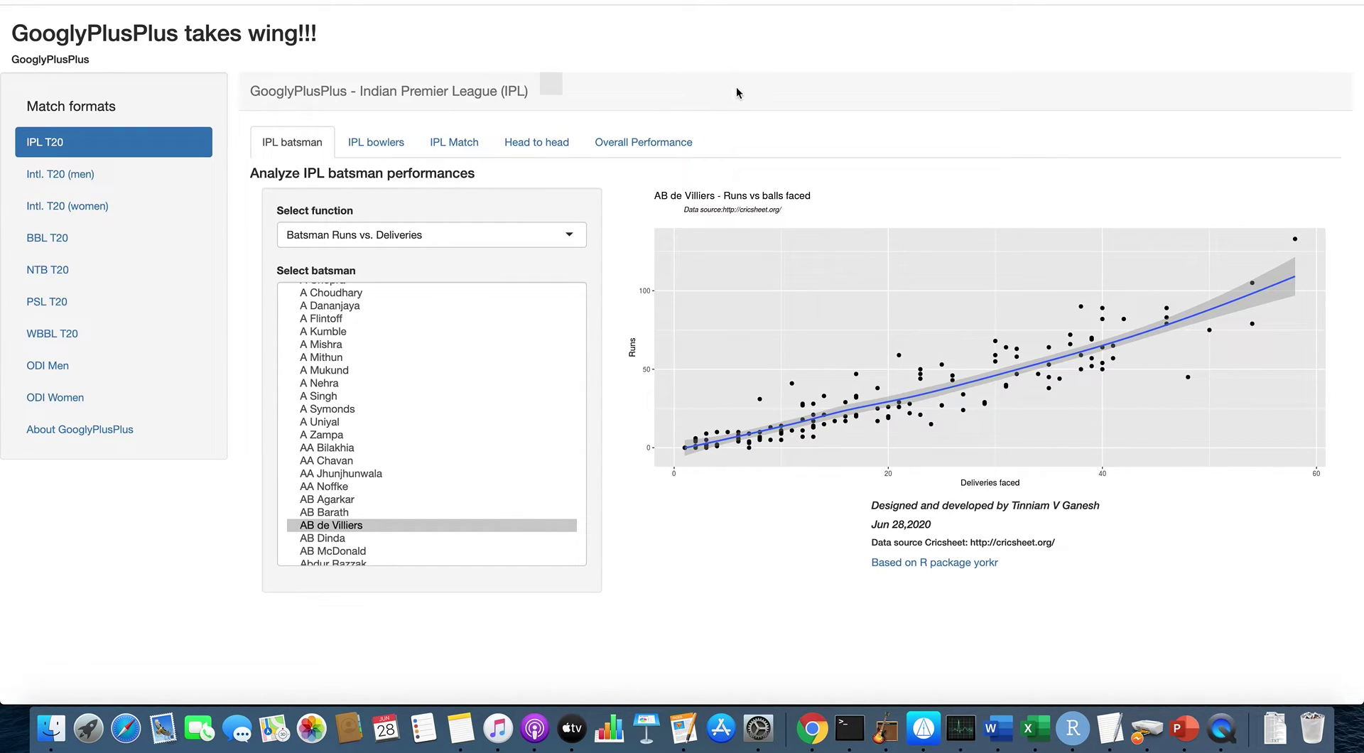
# Plot Batsman Runs vs. Deliveries for A Flintoff, followed by A Ashish Reddy.
pyautogui.click(572, 318)
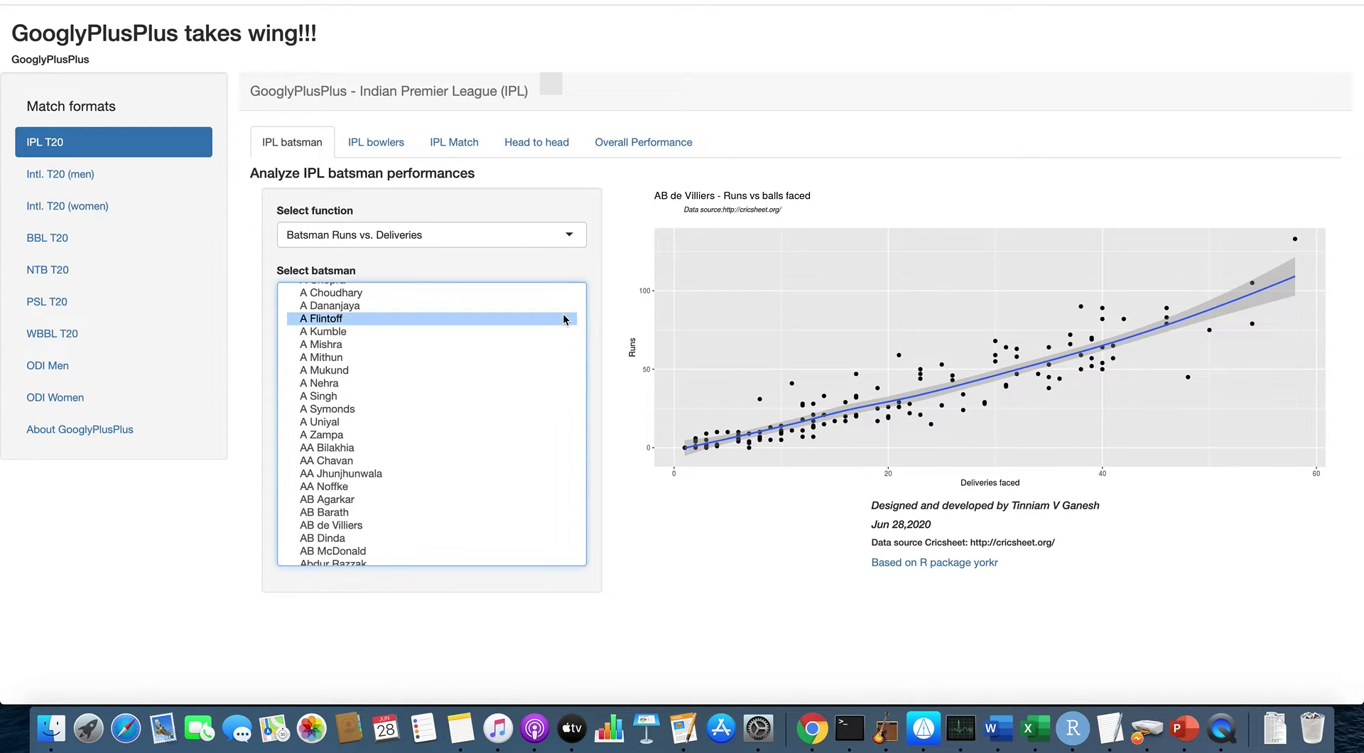
pyautogui.scroll(3, 449, 352)
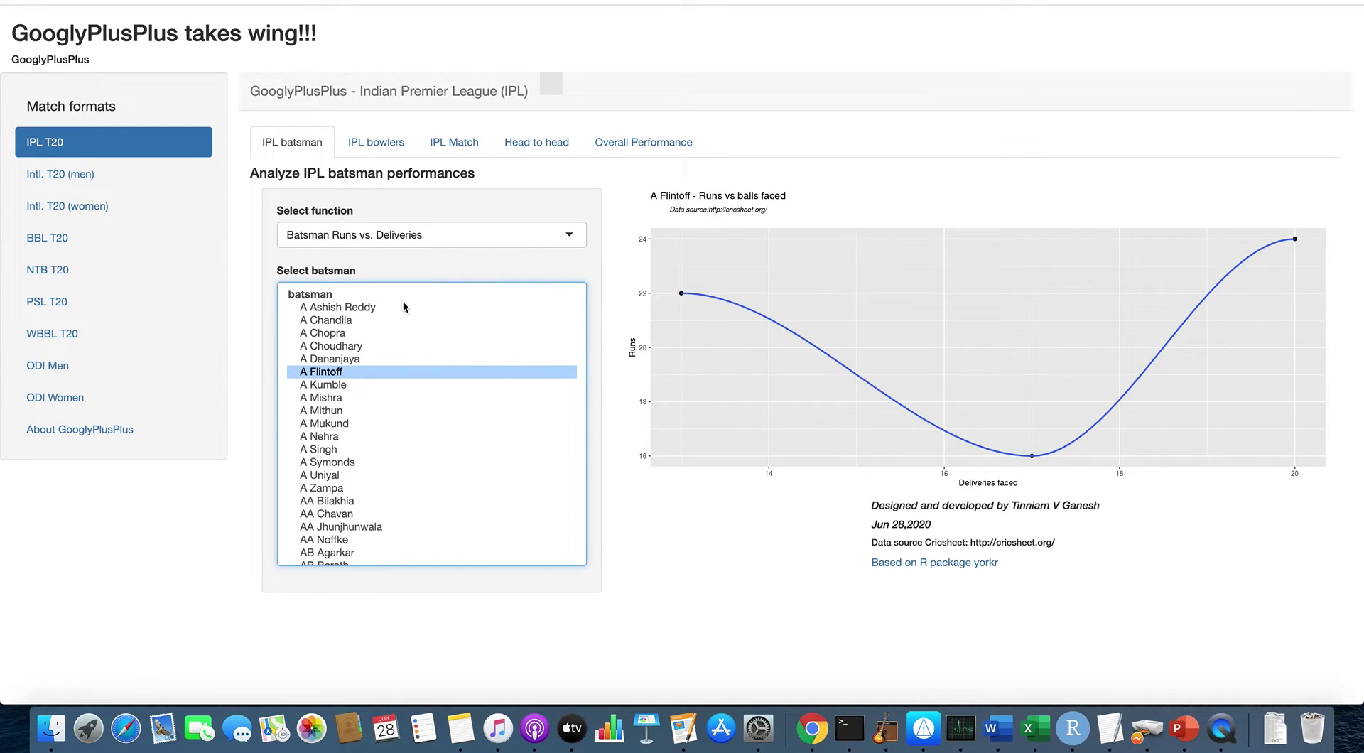
pyautogui.click(353, 309)
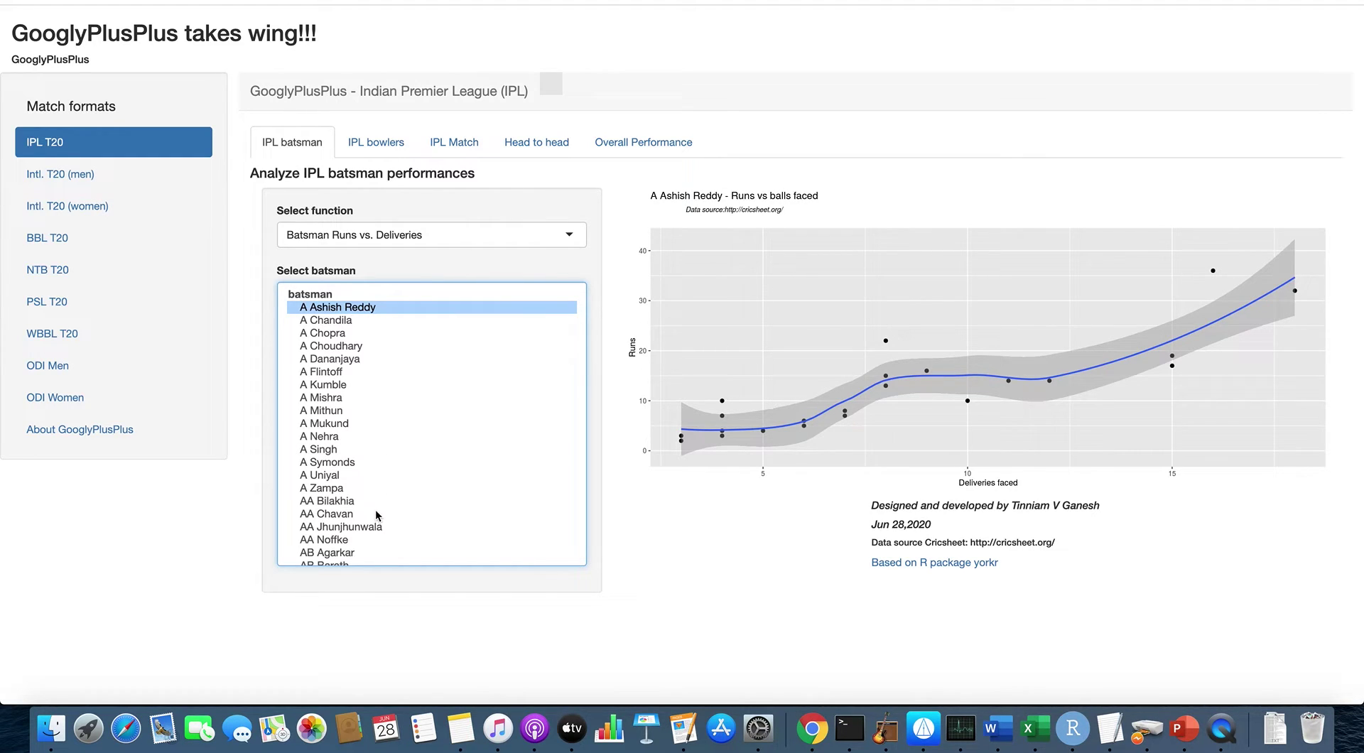
# Plot Batsman Runs vs. Deliveries for AB de Villiers, followed by A Symonds.
pyautogui.scroll(-5, 378, 526)
pyautogui.scroll(-1, 384, 511)
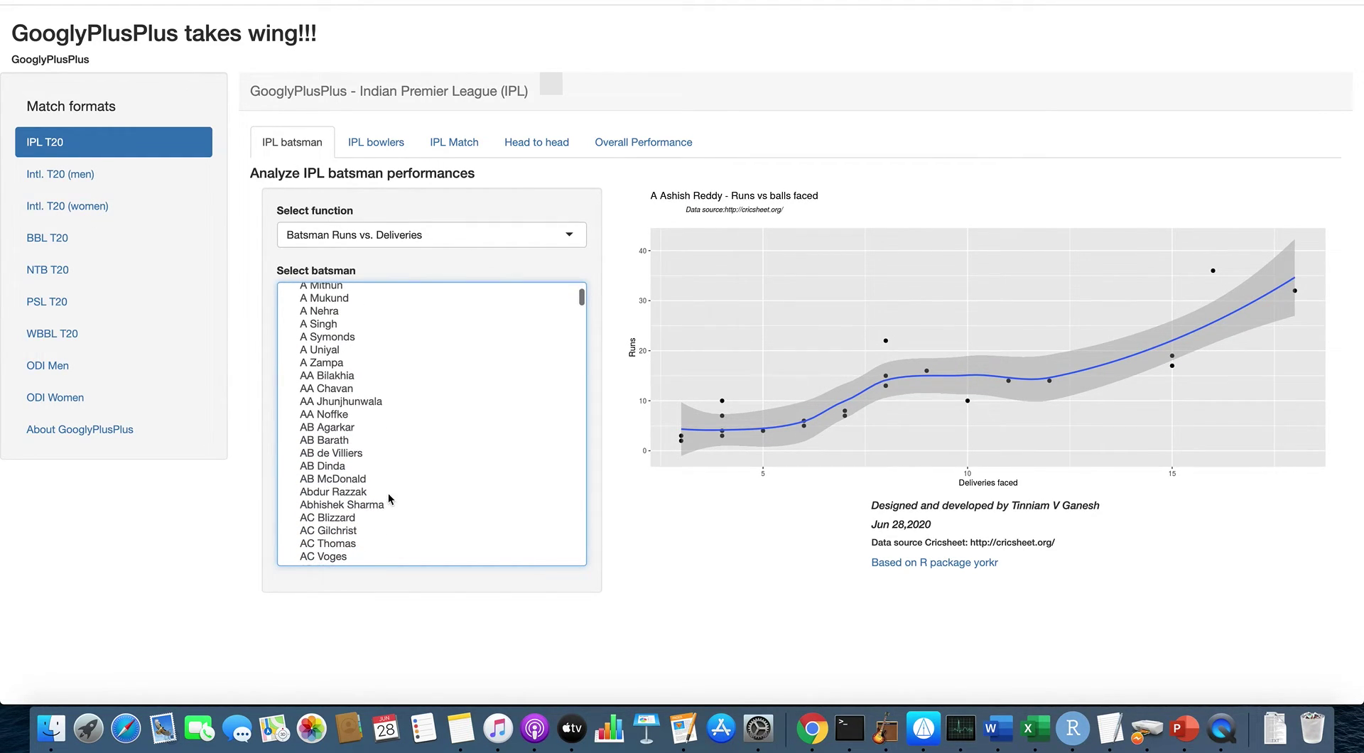
pyautogui.click(341, 455)
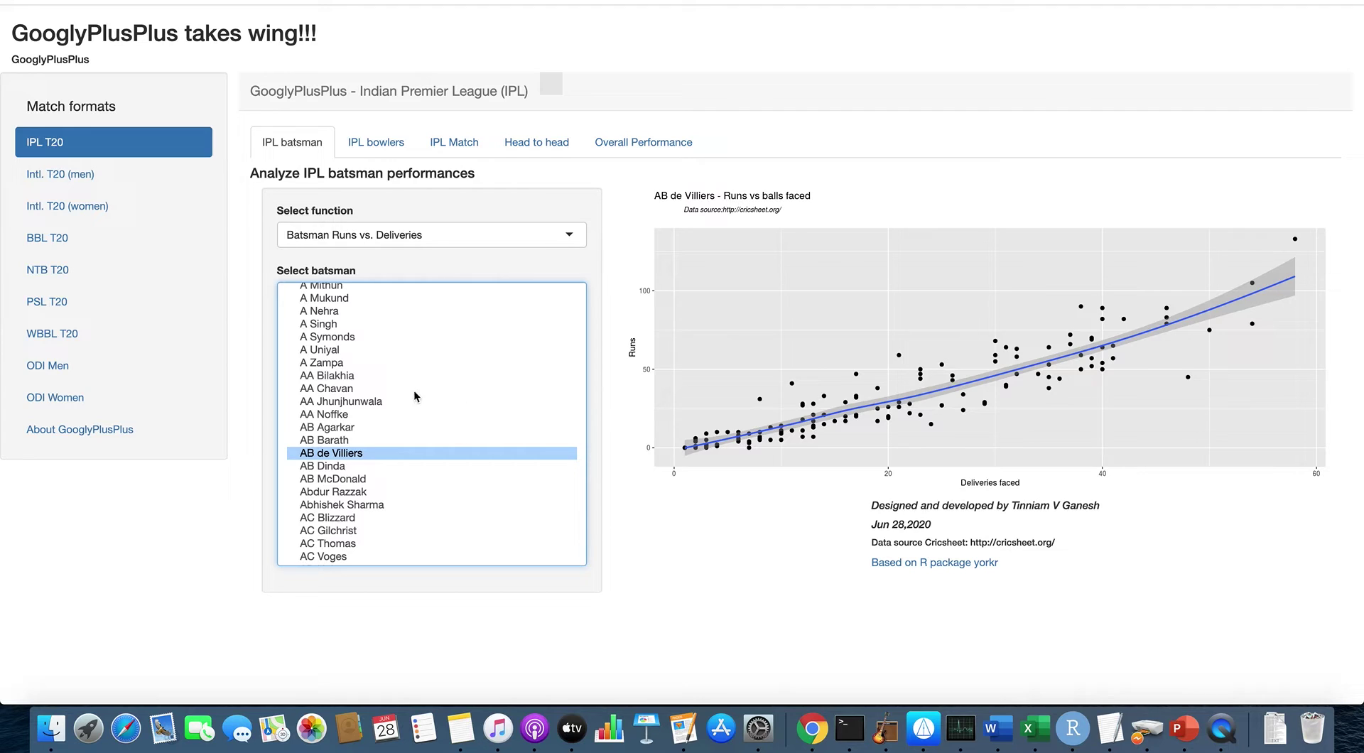
pyautogui.click(353, 337)
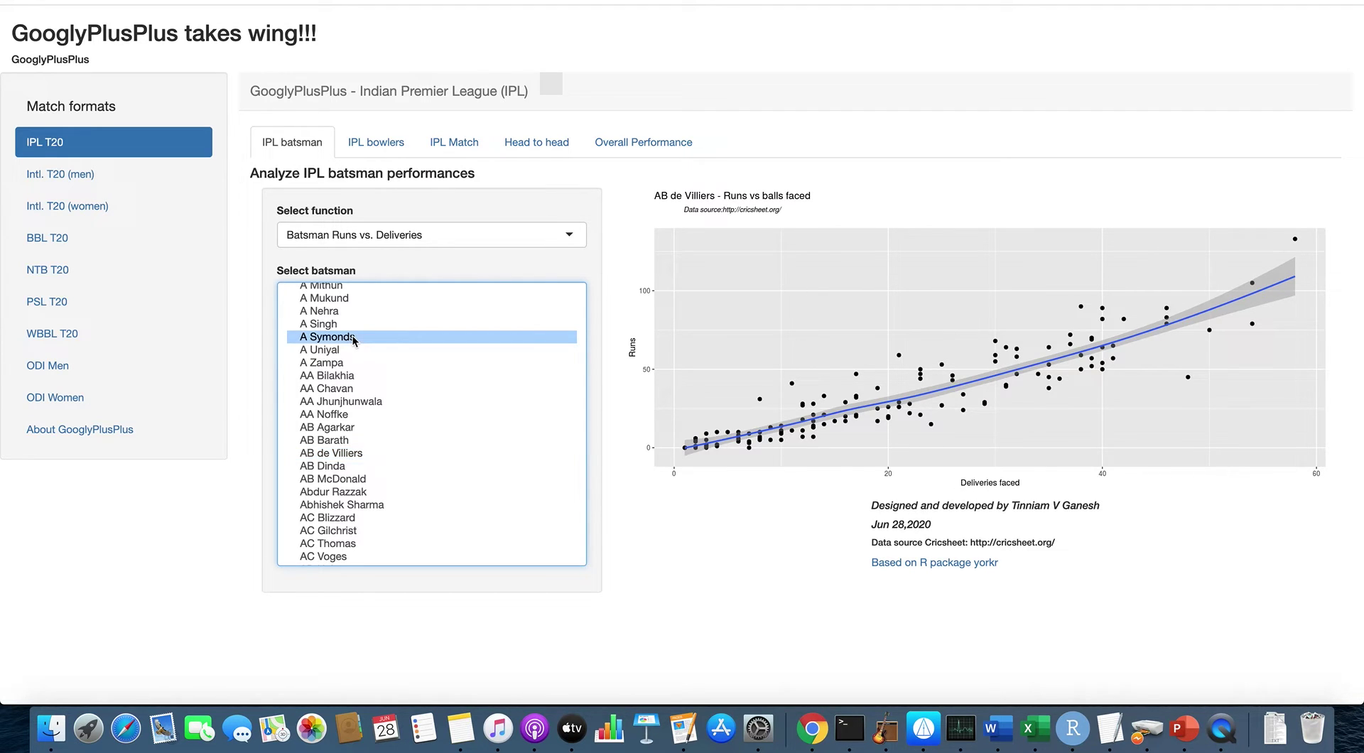
# Chart A Symonds's record with Dismissals of batsman, followed by Batsman's Cumulative Average Runs.
pyautogui.click(469, 229)
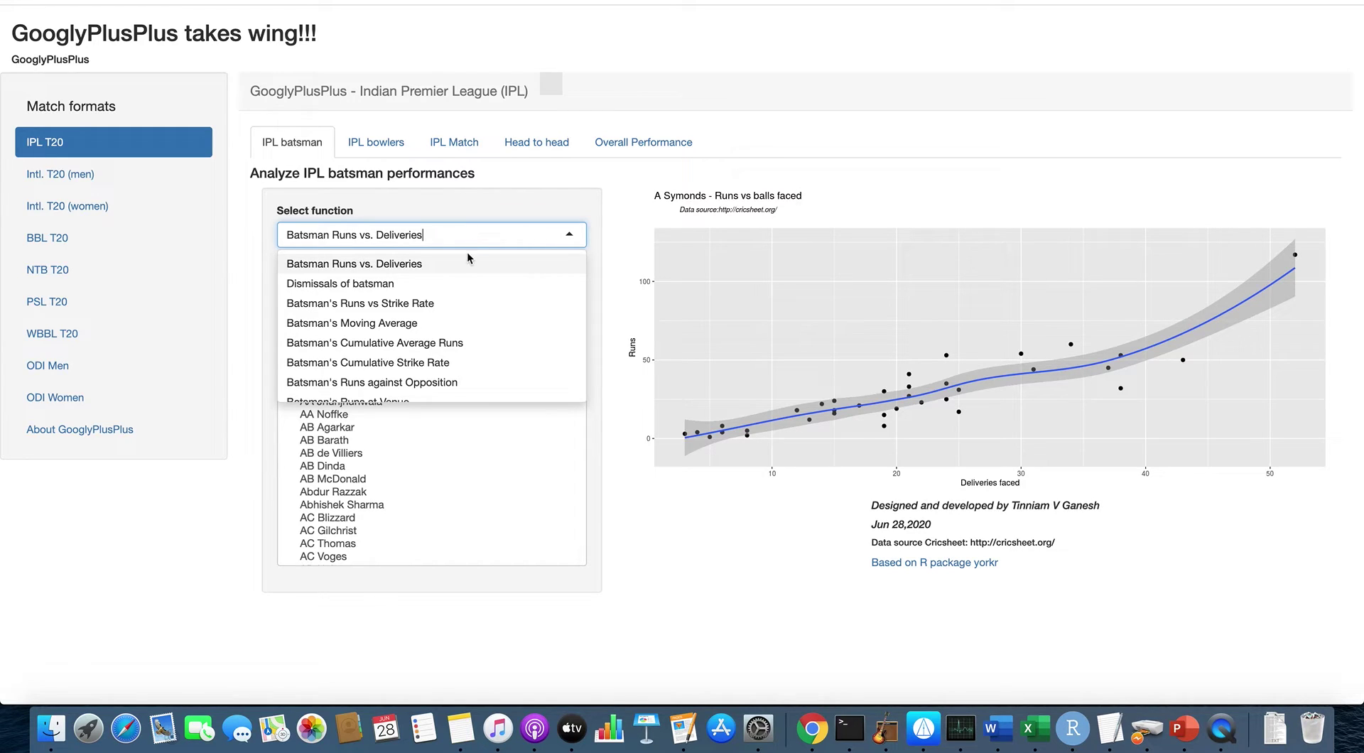
pyautogui.click(444, 285)
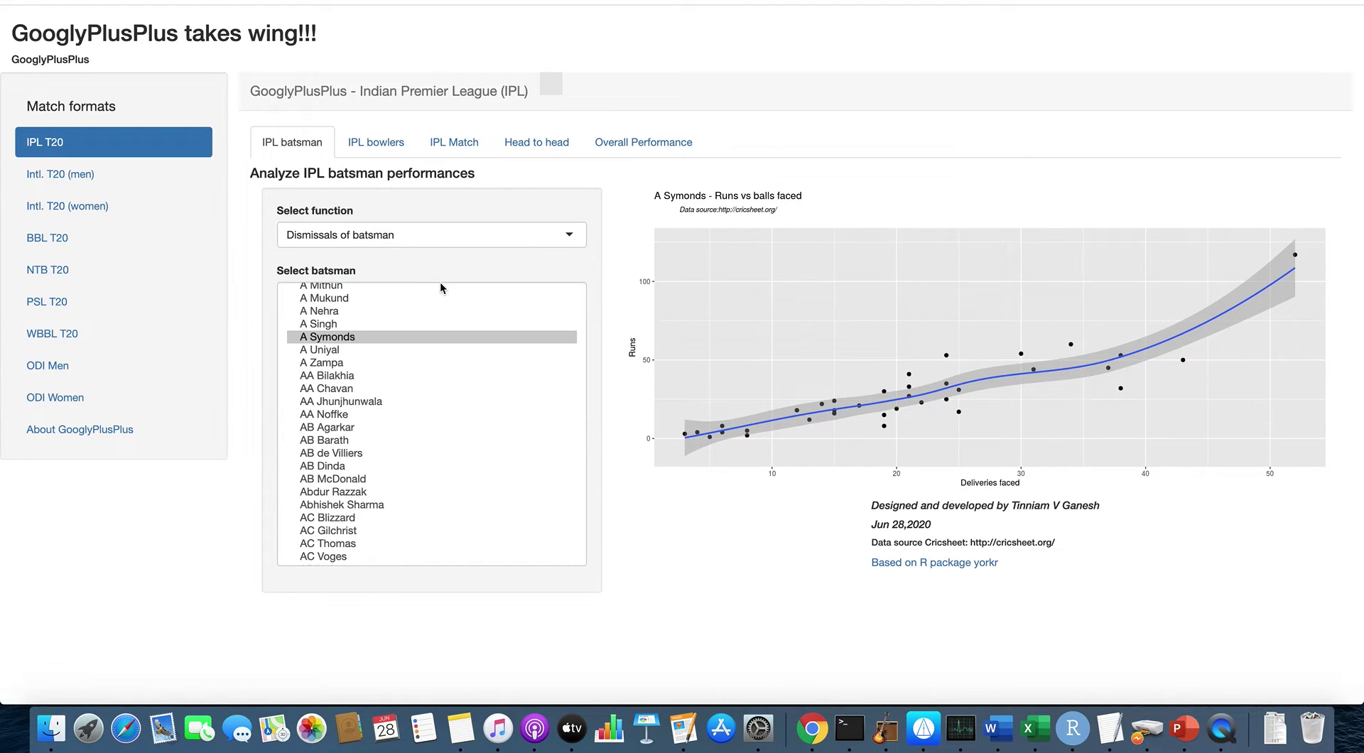
pyautogui.click(462, 233)
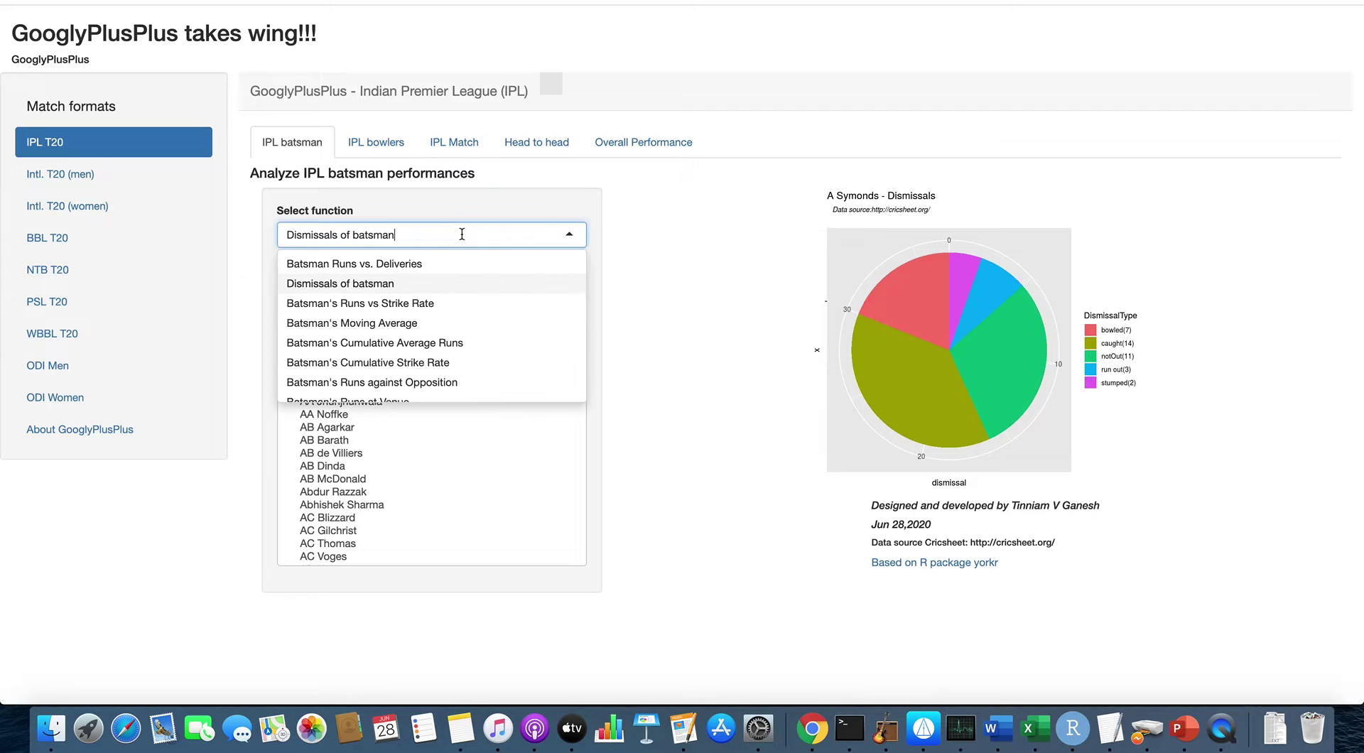
pyautogui.click(461, 341)
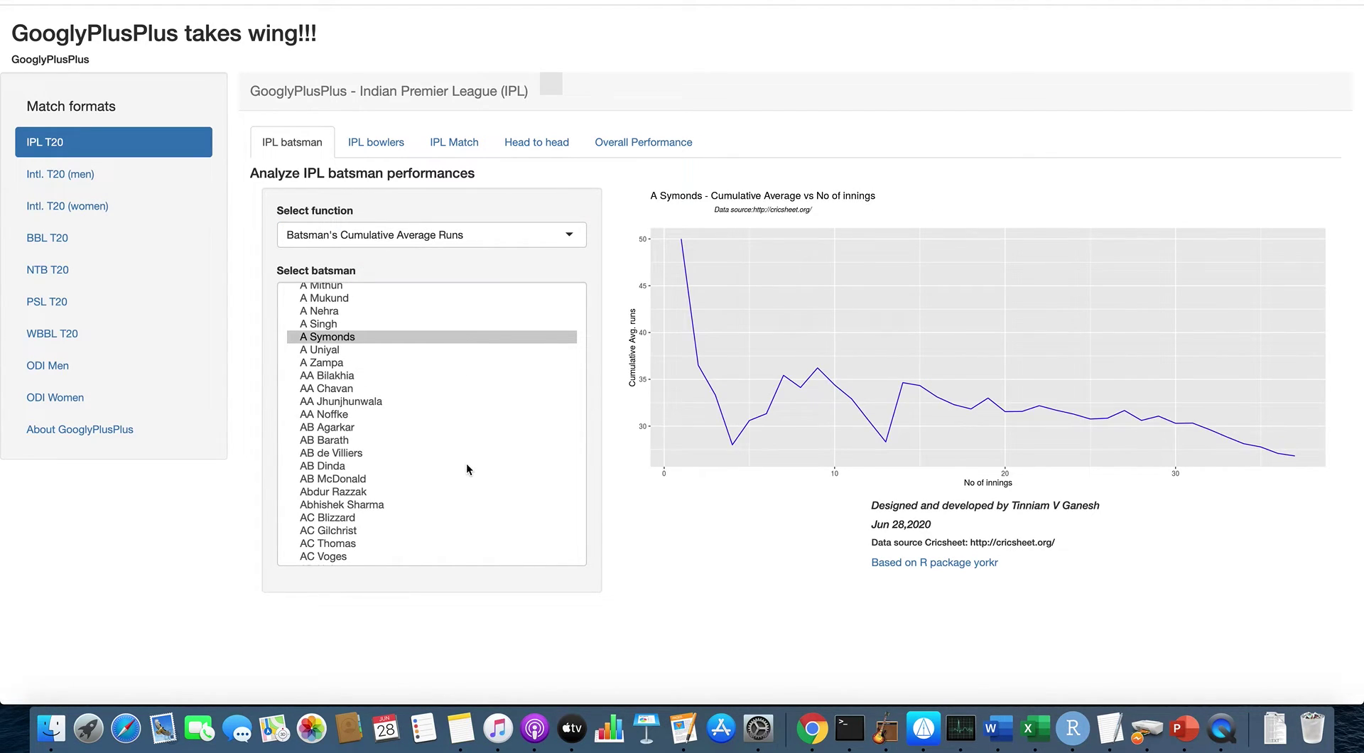
# Plot the cumulative average runs for batsman DA Warner.
pyautogui.scroll(-10, 466, 465)
pyautogui.scroll(-5, 467, 465)
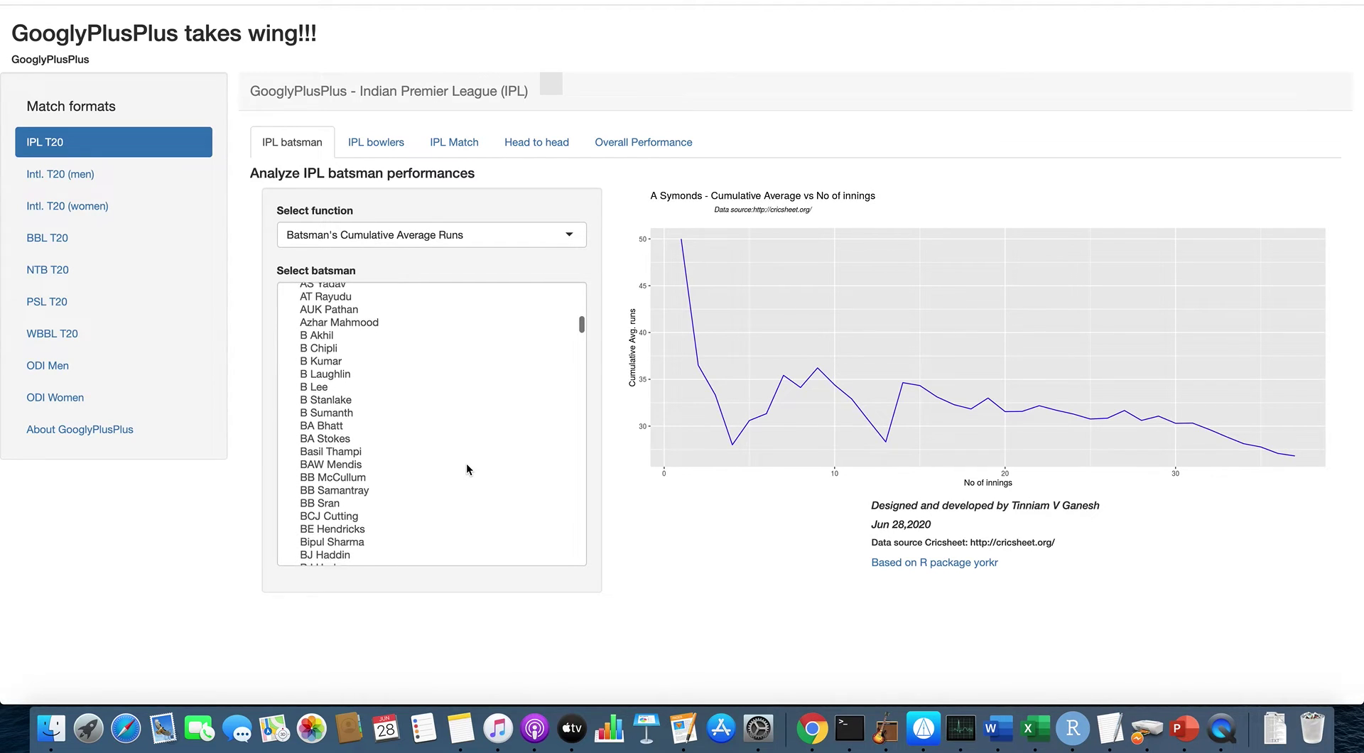
pyautogui.scroll(-6, 466, 465)
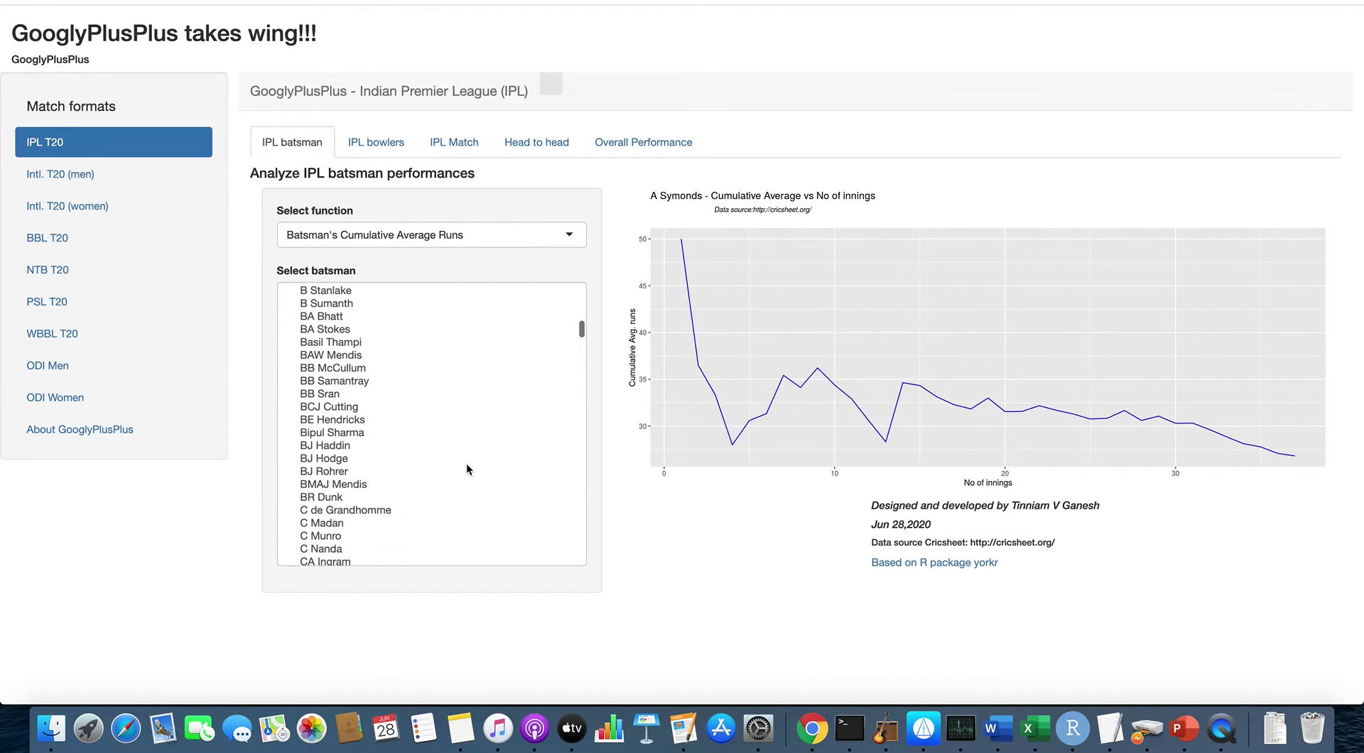
pyautogui.scroll(-5, 466, 465)
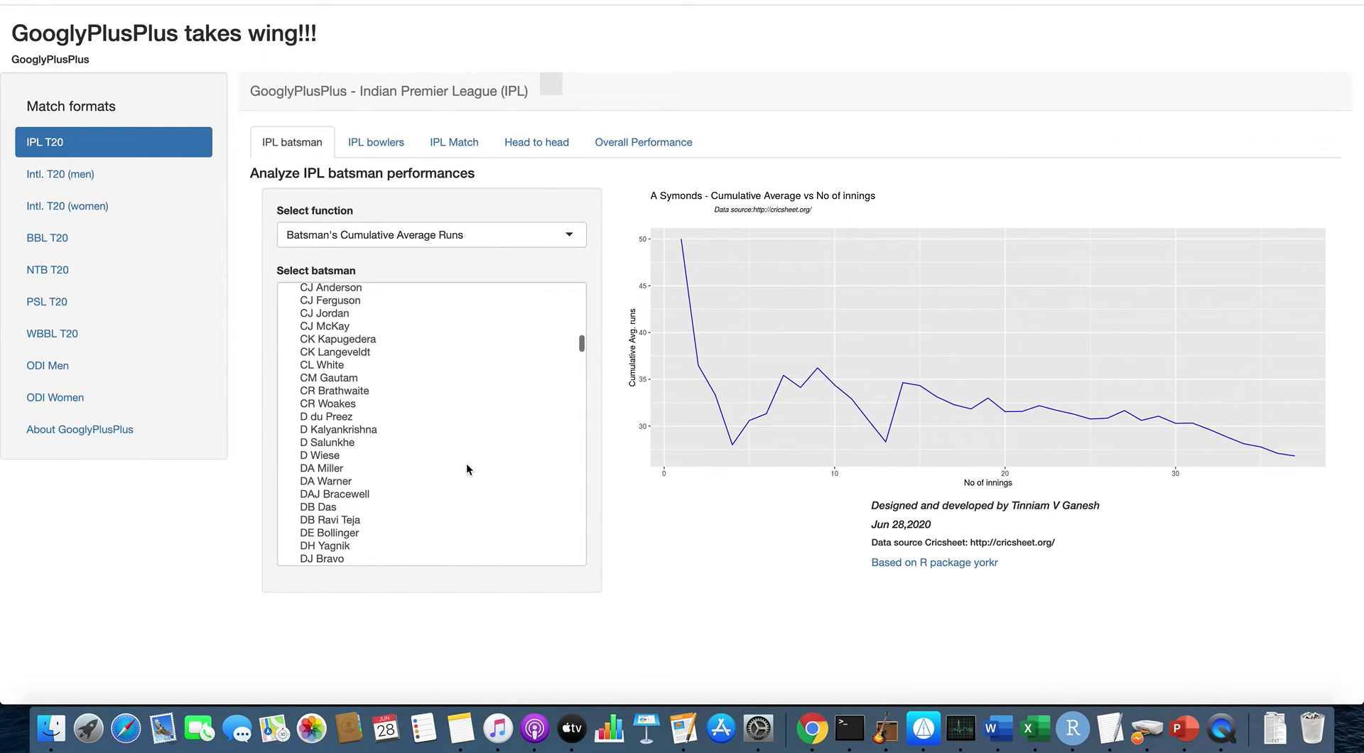
pyautogui.click(339, 482)
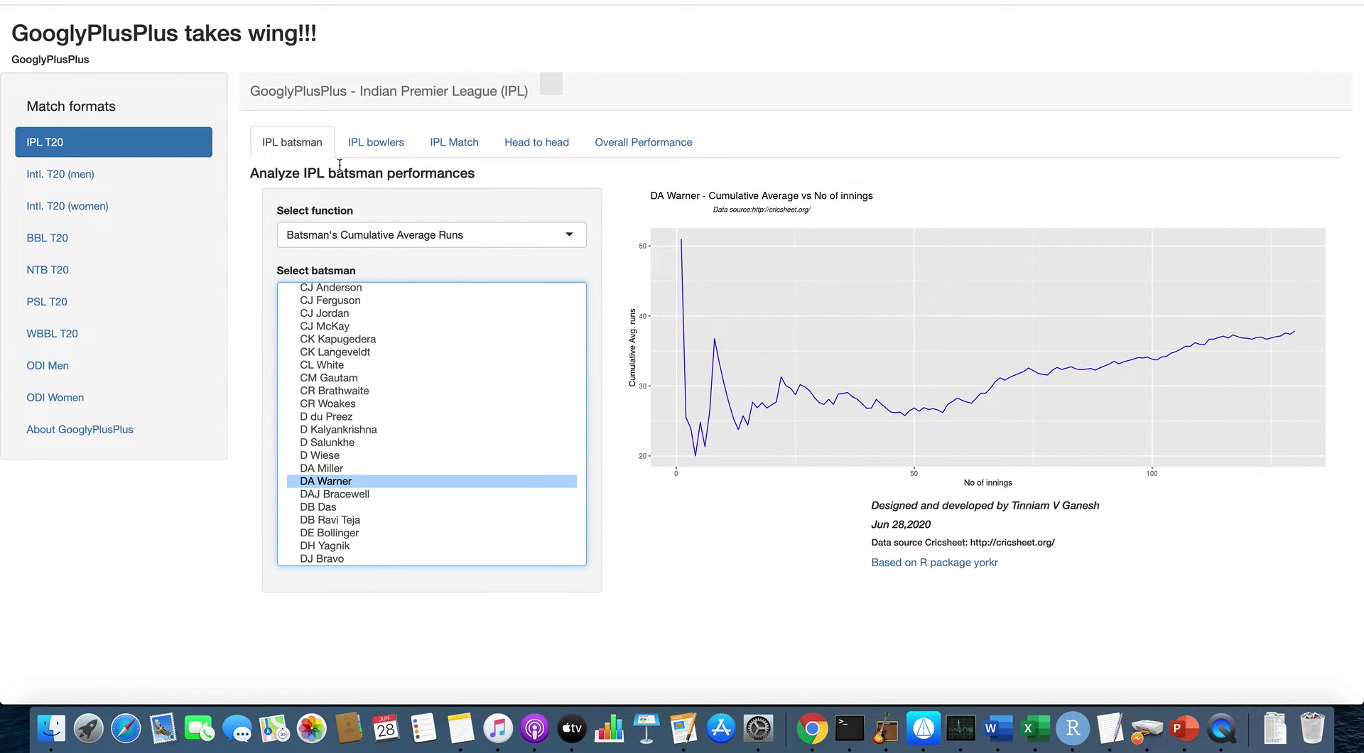
# Switch to the IPL bowler analysis and plot the Mean Economy Rate for AB Agarkar.
pyautogui.click(389, 146)
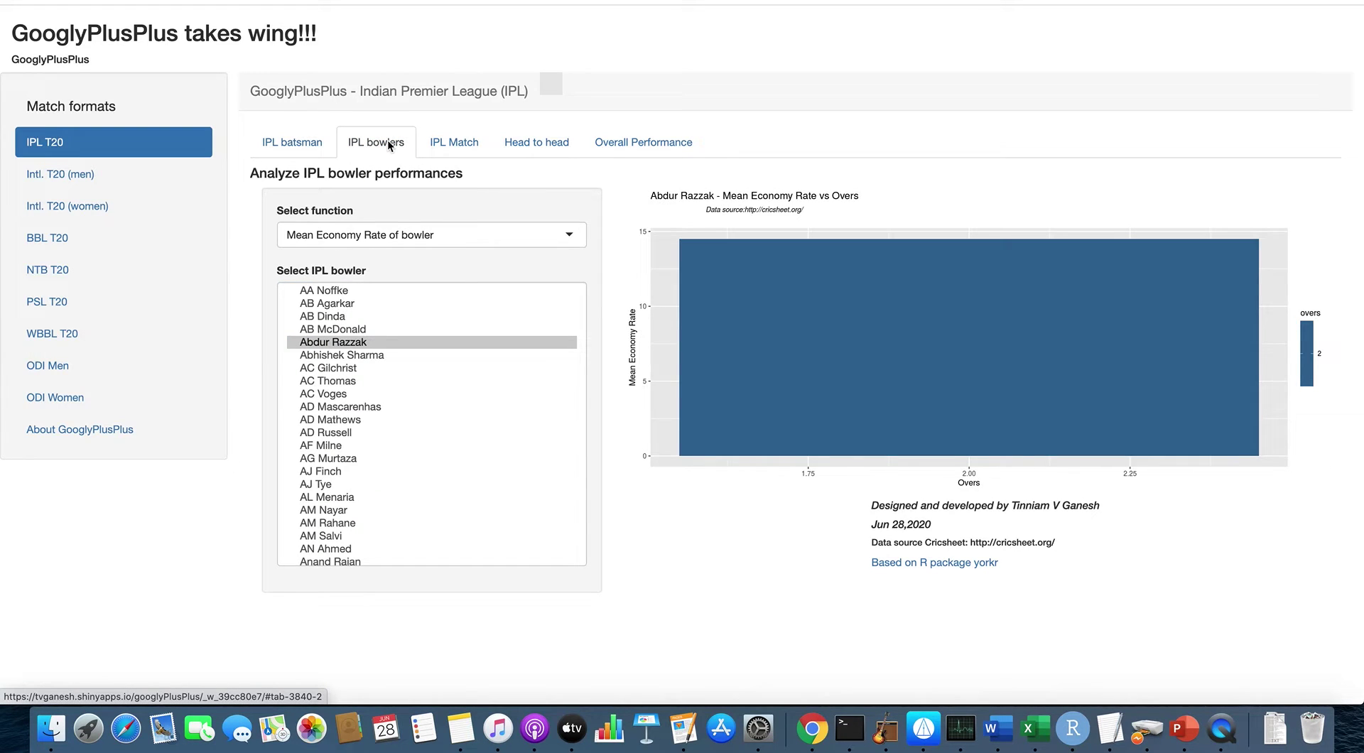
pyautogui.click(351, 305)
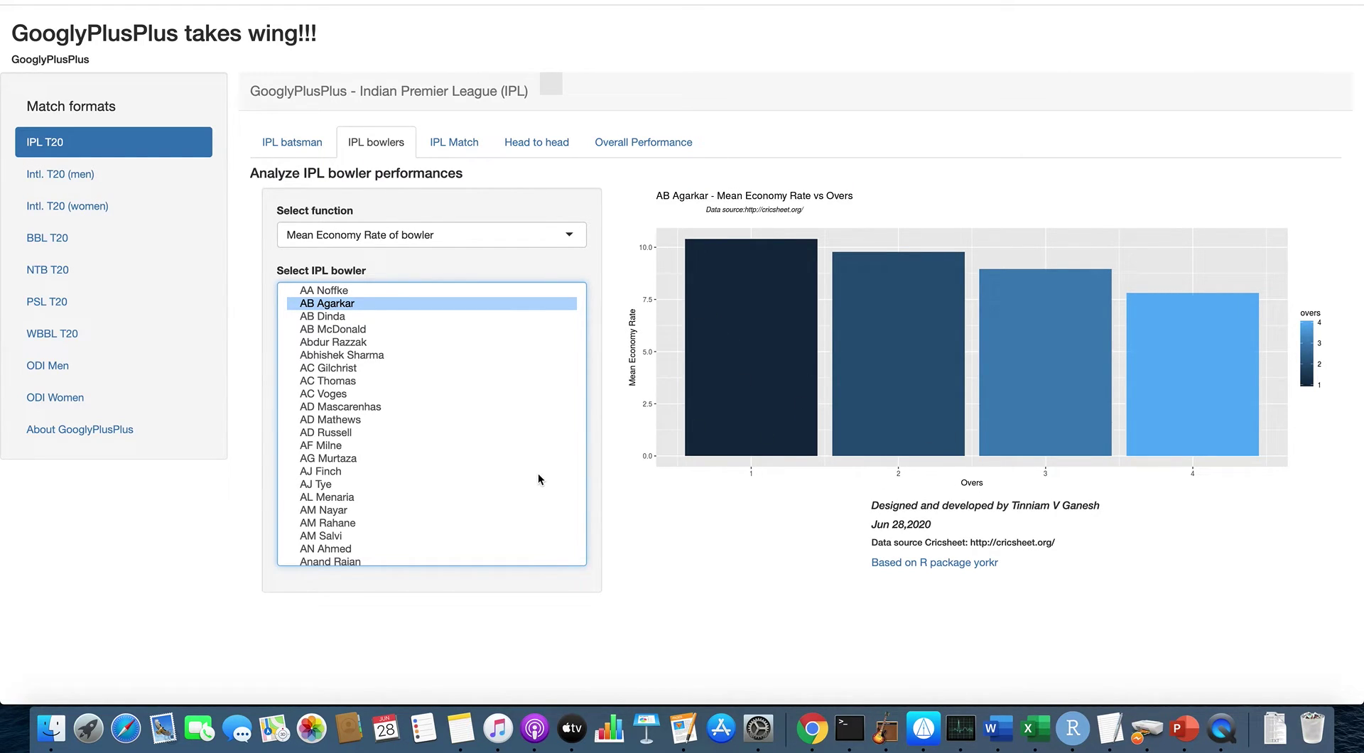
# Chart AB Agarkar's bowling with Bowler's Wicket Plot, followed by Bowler's Wickets against opposition.
pyautogui.click(445, 237)
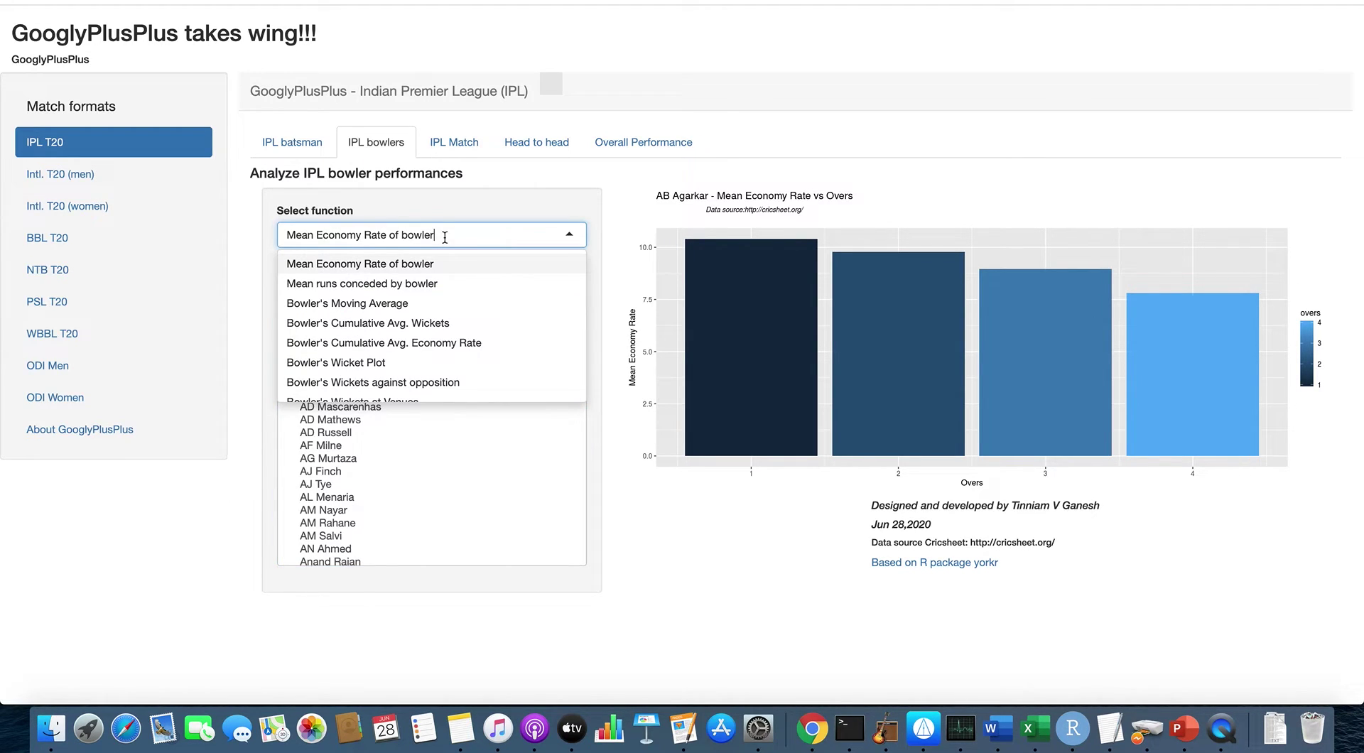
pyautogui.scroll(-1, 427, 317)
pyautogui.click(426, 326)
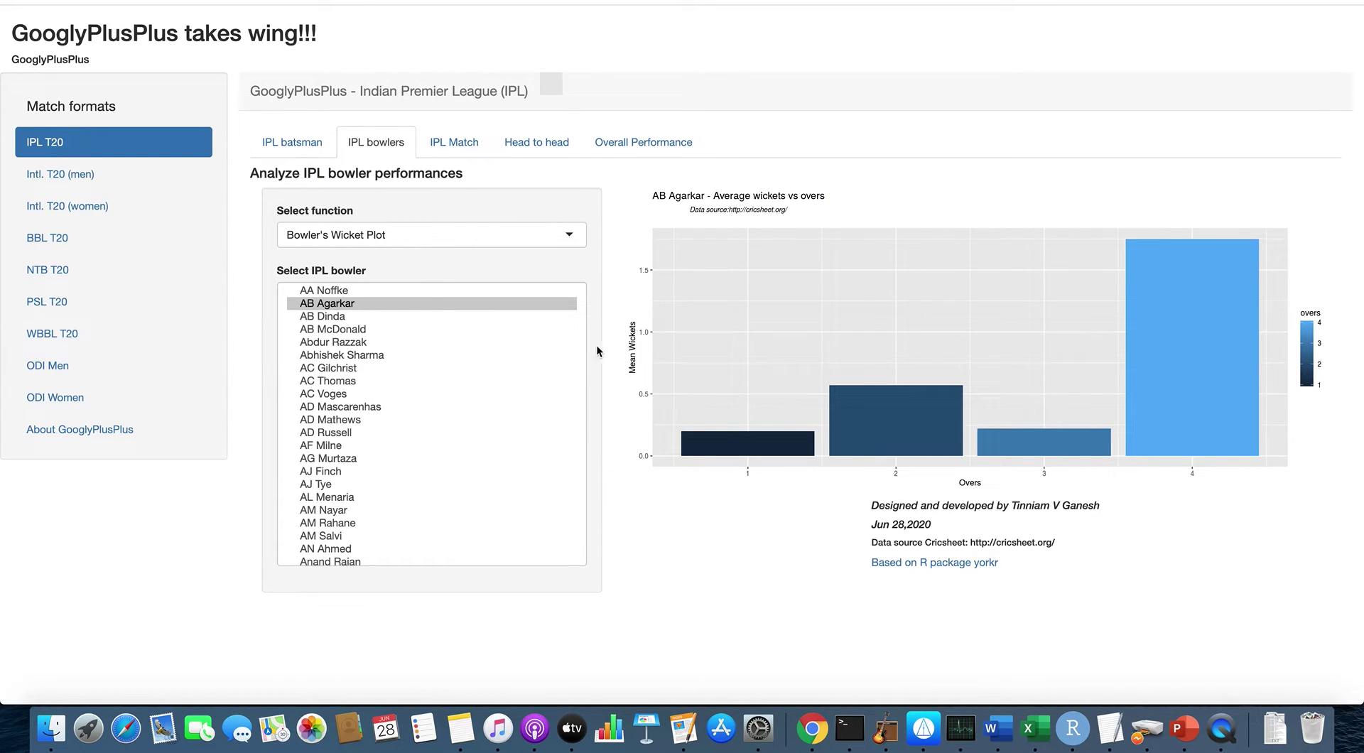
pyautogui.click(542, 239)
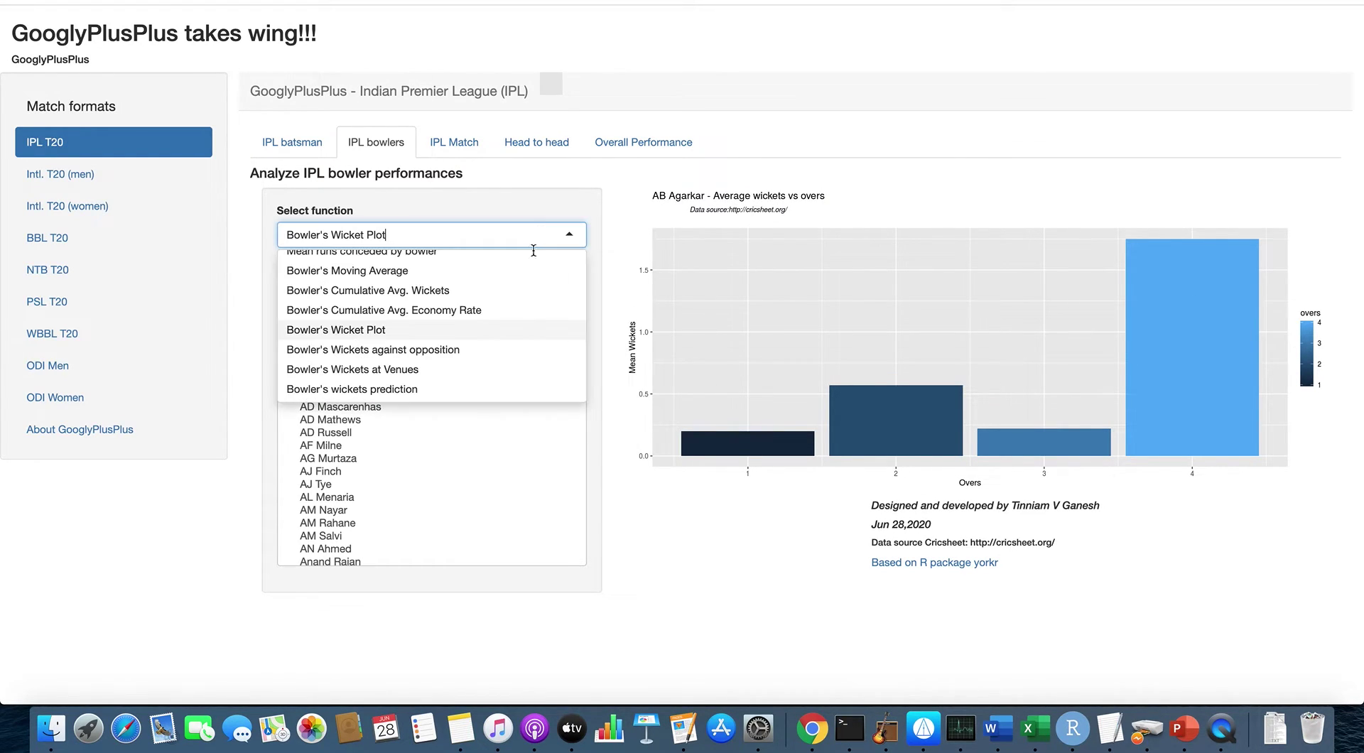
pyautogui.click(471, 348)
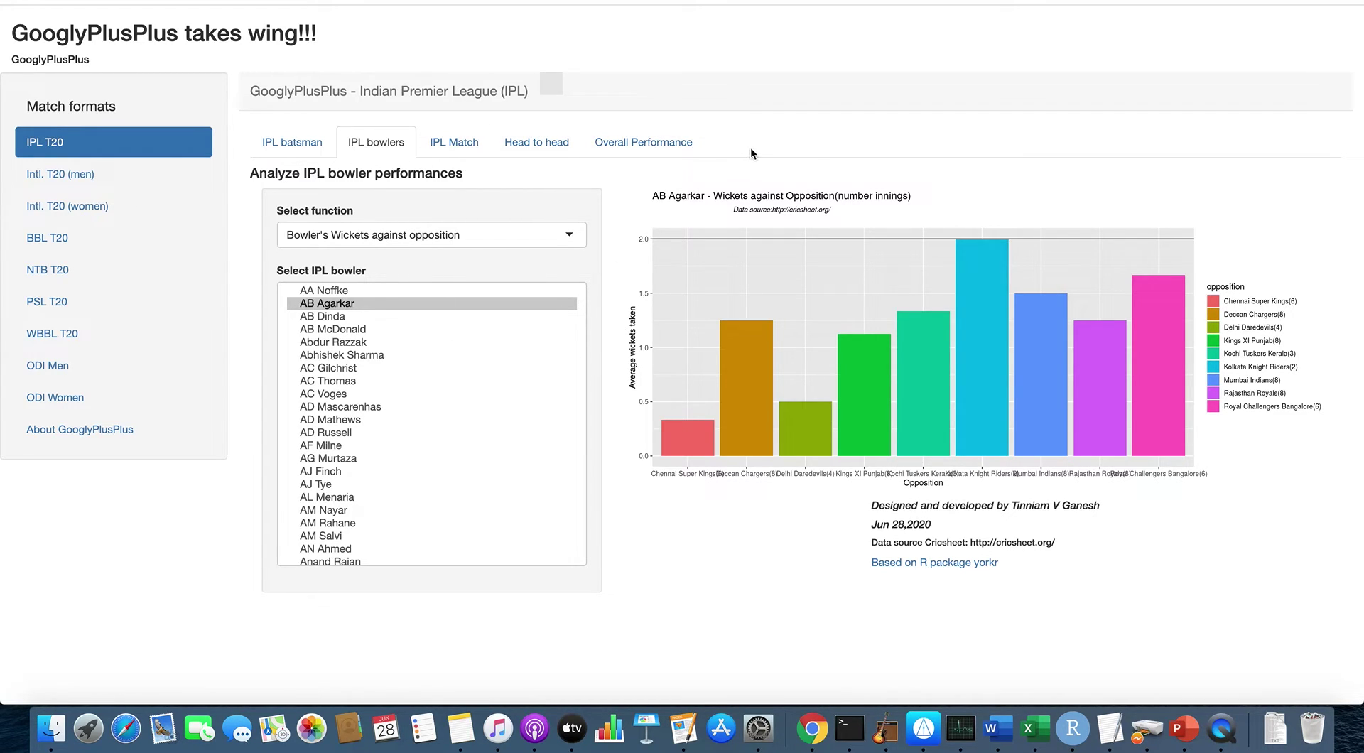
# In the IPL match analysis, display the batting scorecard of Deccan Chargers-Mumbai Indians-2010-03-28 and set the team to Mumbai Indians.
pyautogui.click(462, 141)
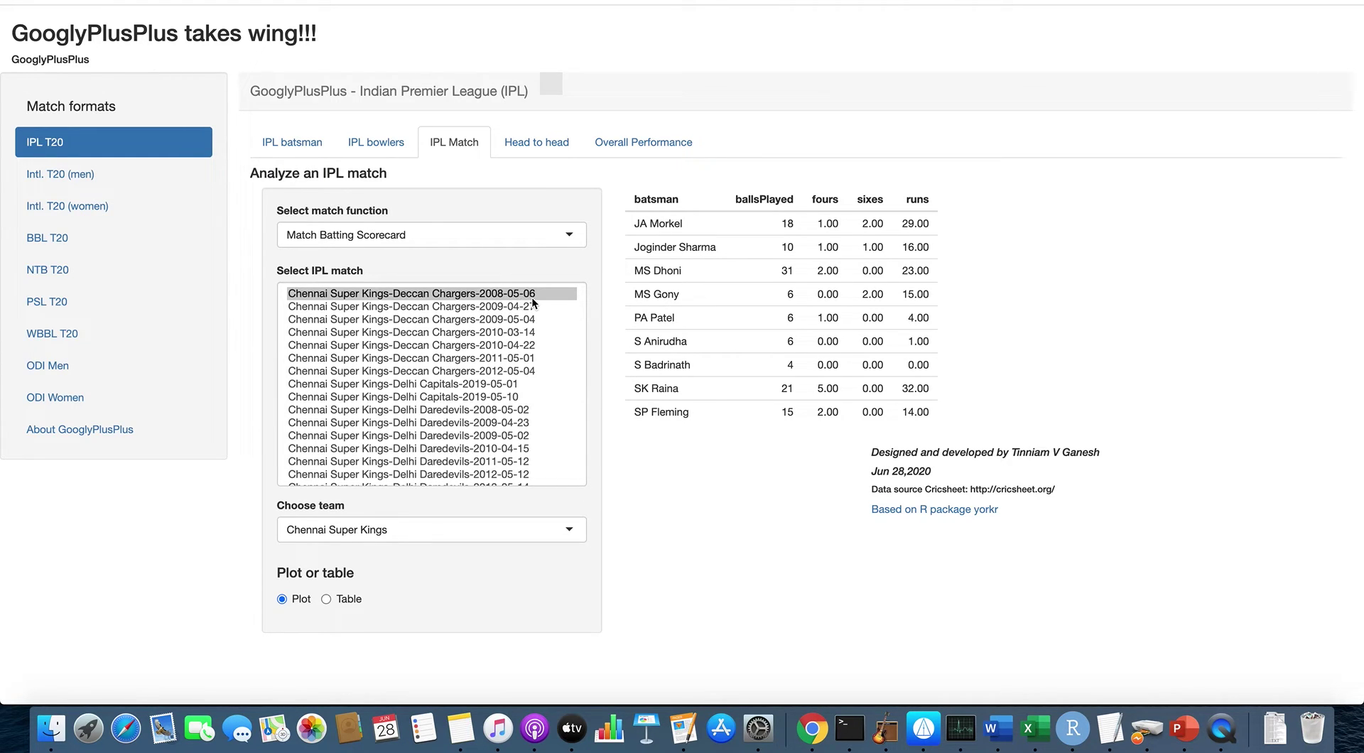
pyautogui.scroll(-20, 445, 367)
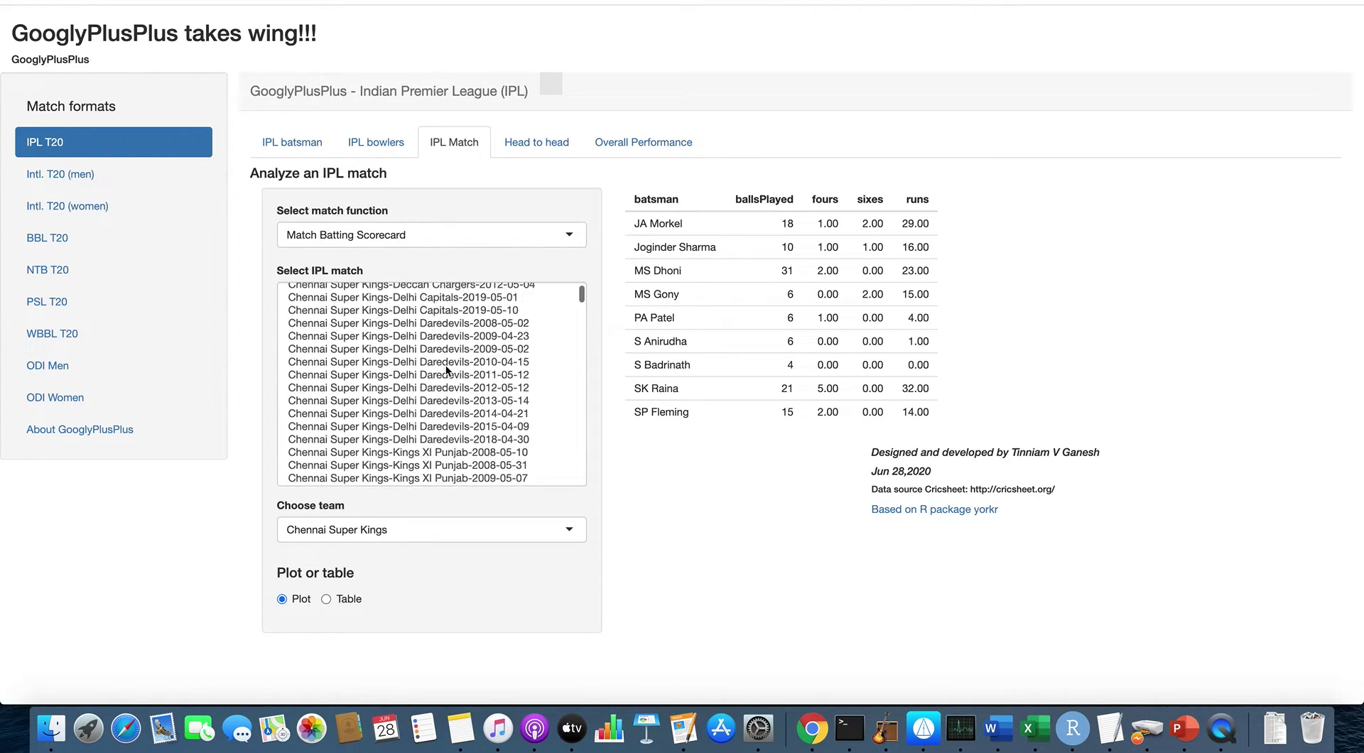
pyautogui.scroll(-2, 444, 385)
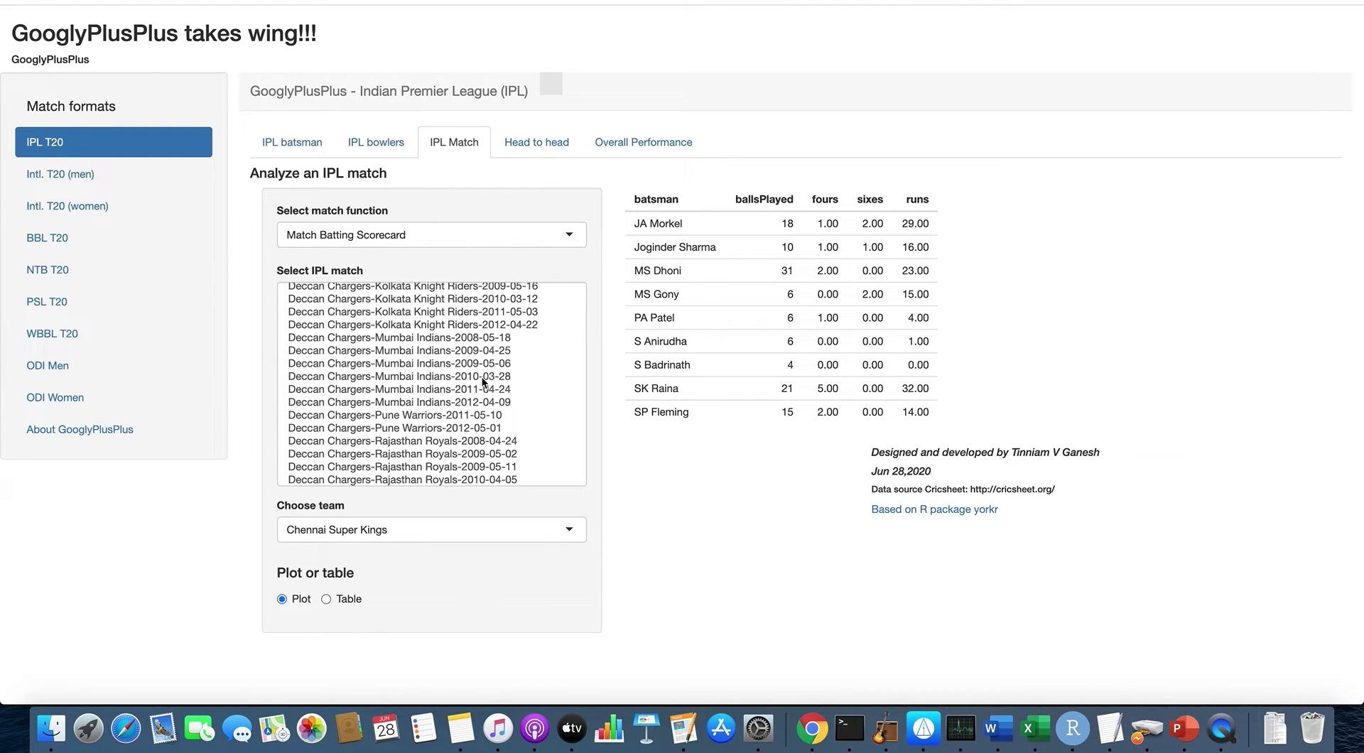
pyautogui.click(407, 377)
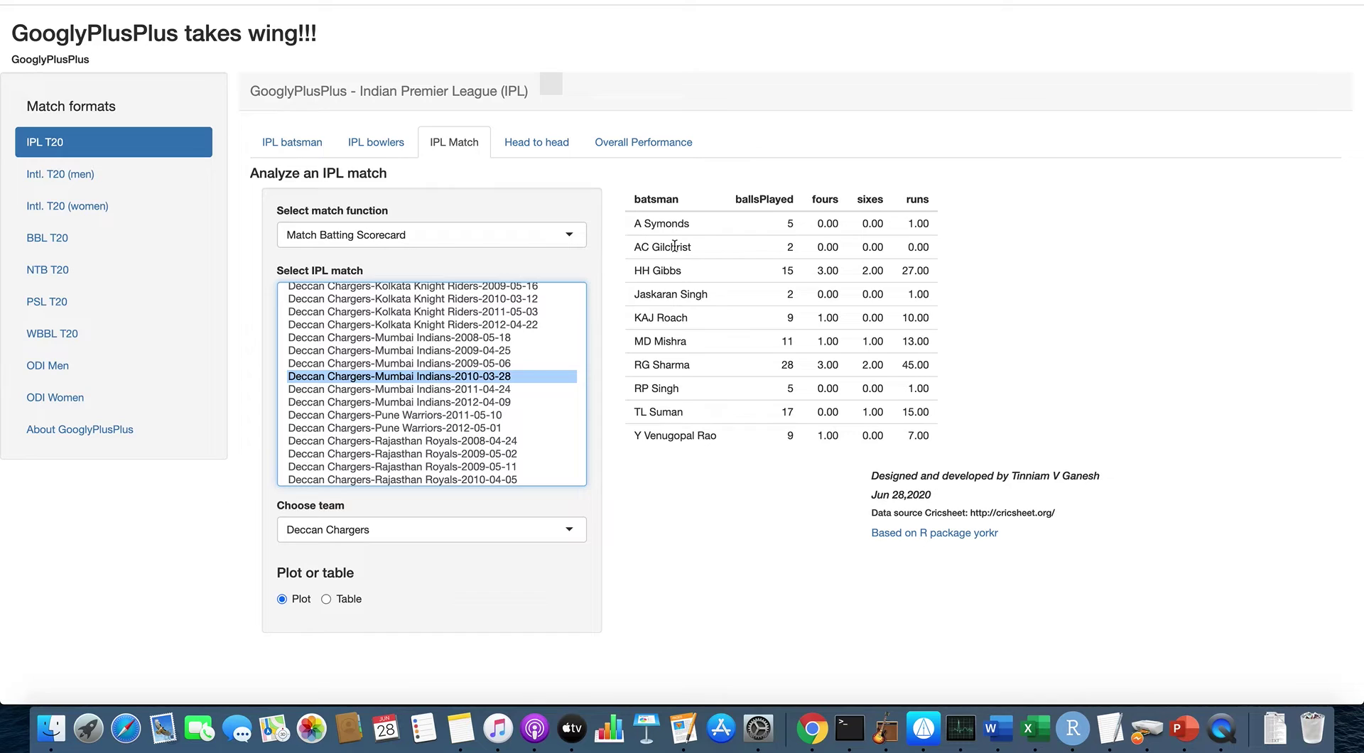
pyautogui.click(431, 533)
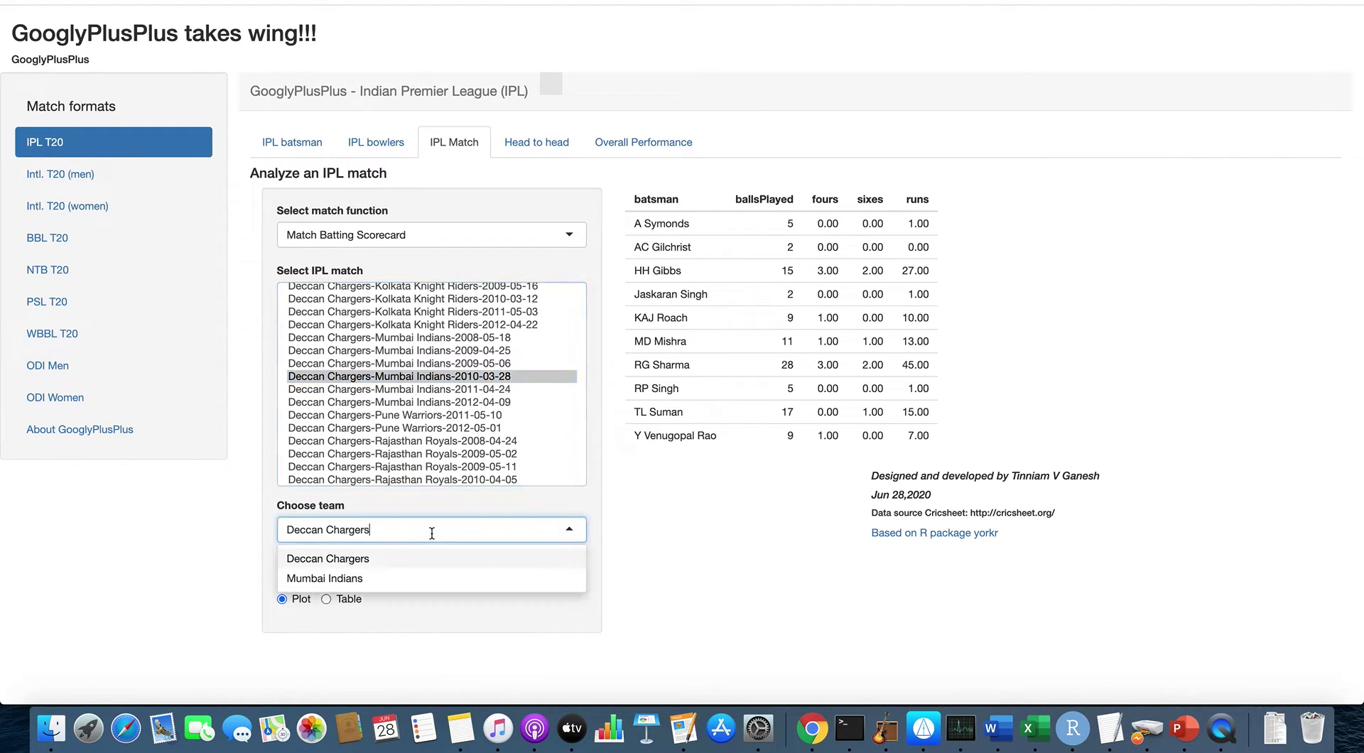
pyautogui.click(406, 573)
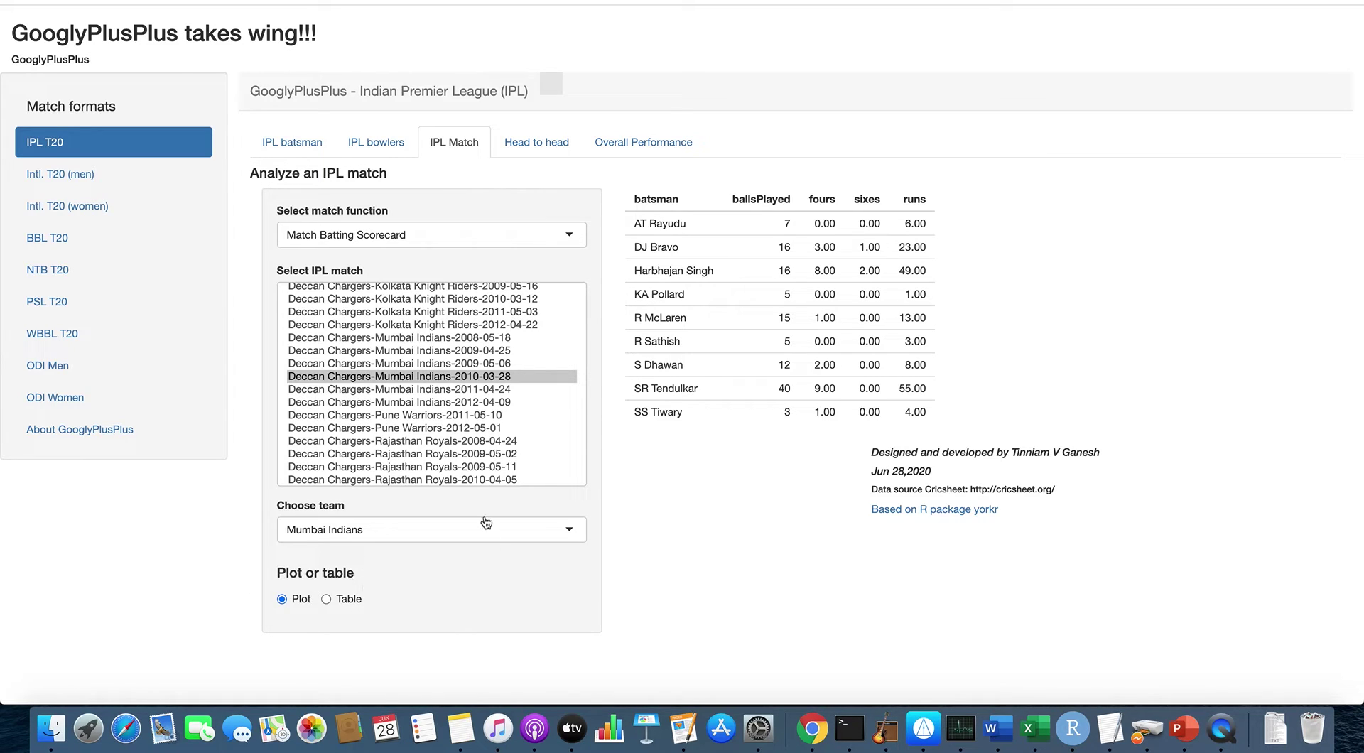
# Change the match function to Batting Partnerships and show Delhi Capitals-Chennai Super Kings-2019-03-26 as a table.
pyautogui.click(504, 228)
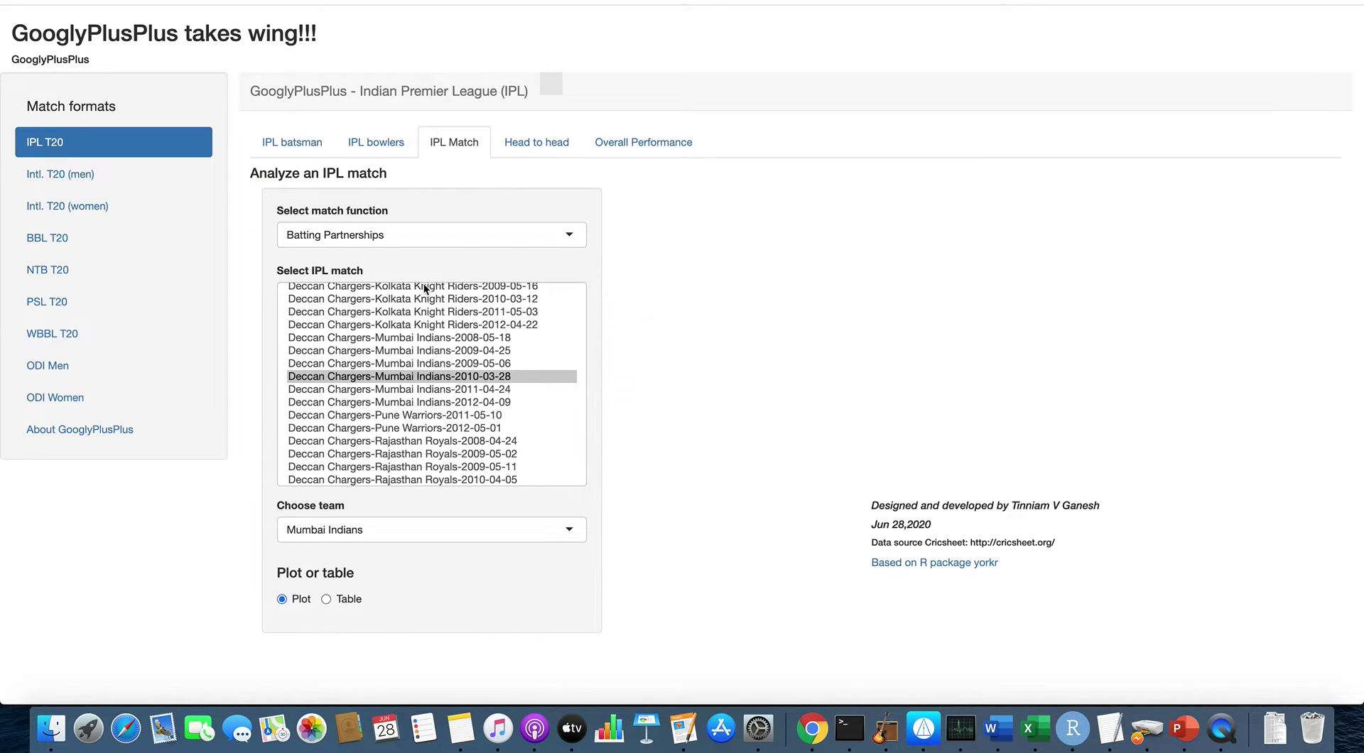
pyautogui.scroll(-5, 428, 379)
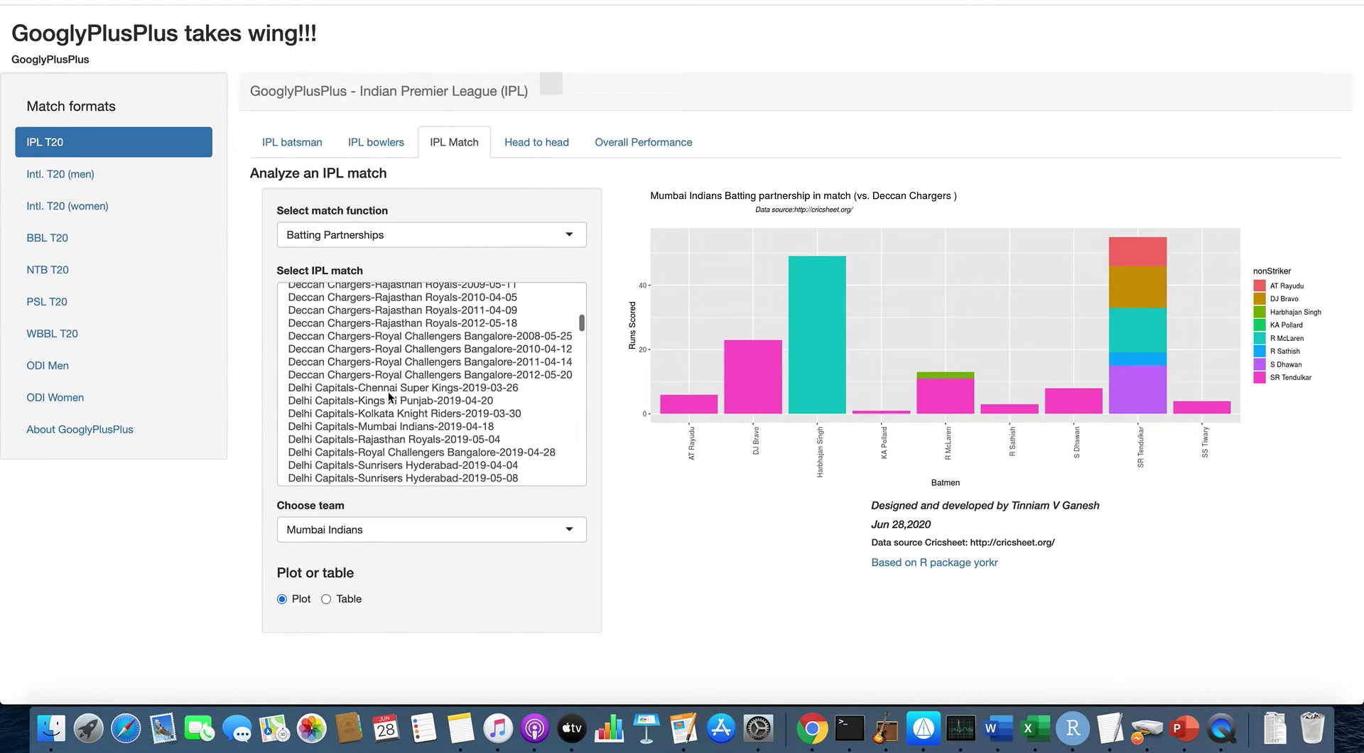
pyautogui.click(388, 389)
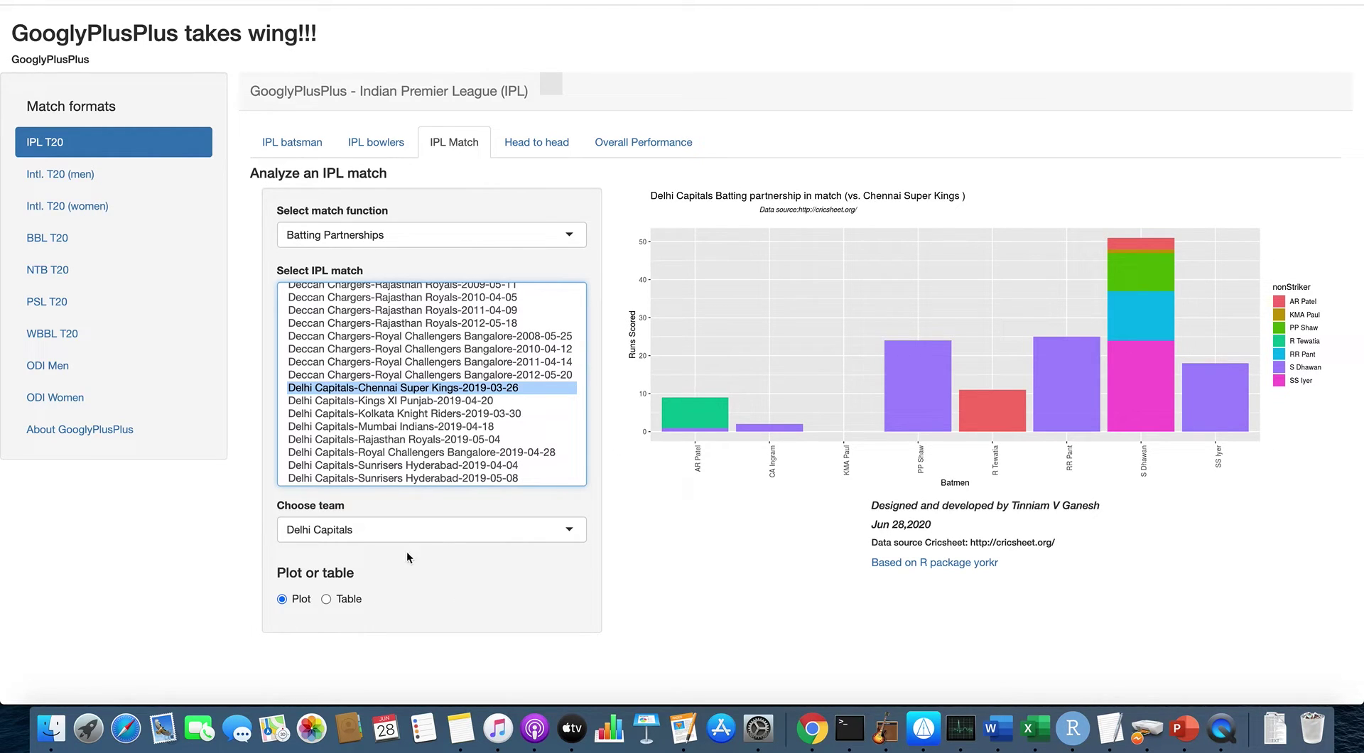
pyautogui.click(327, 599)
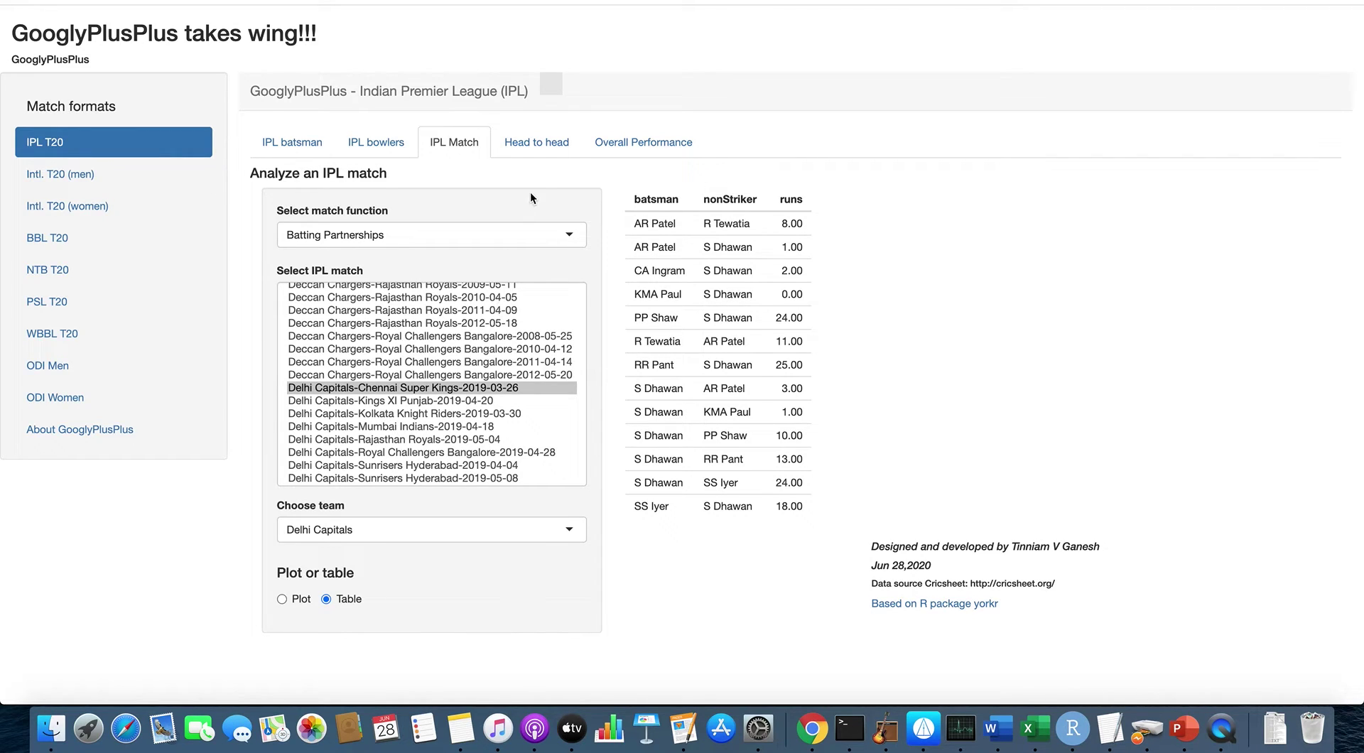
# Show the head-to-head batting partnerships for Deccan Chargers-Kolkata Knight Riders-allMatches as a table with the Detailed report type.
pyautogui.click(540, 150)
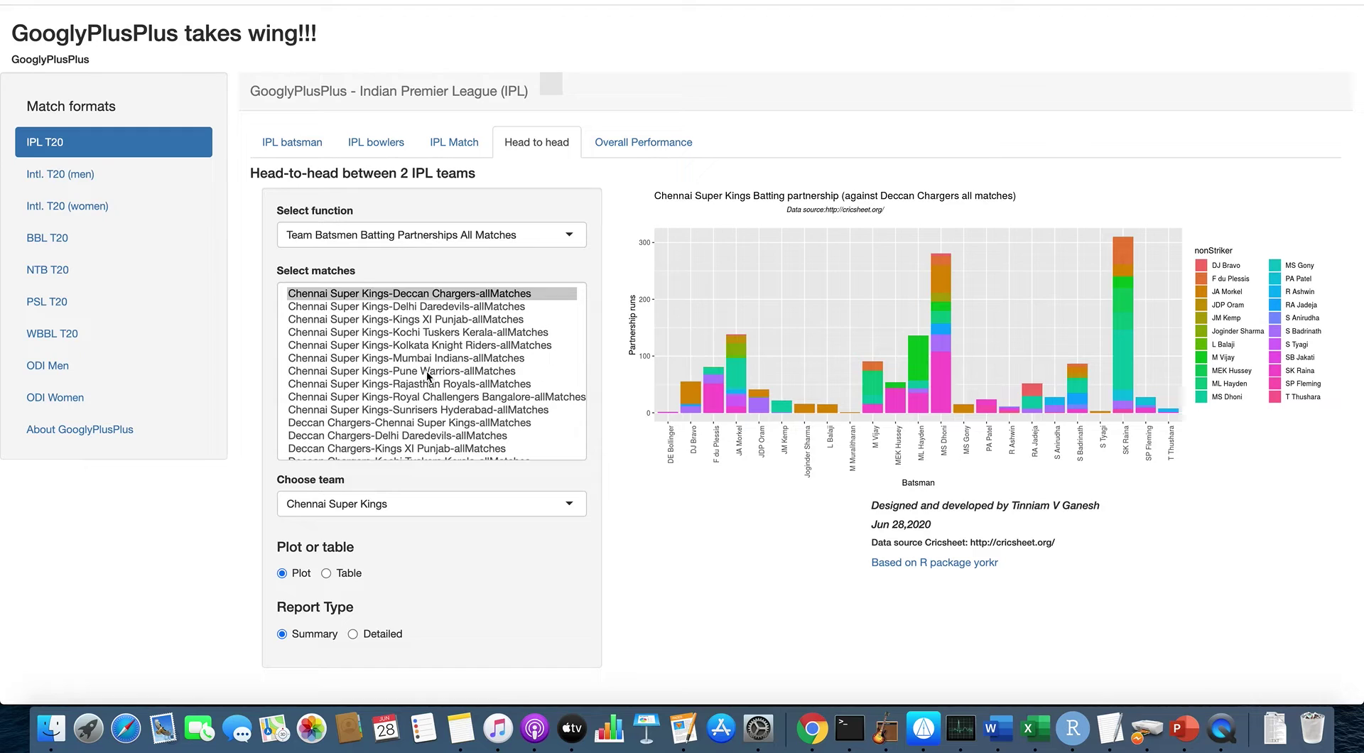
pyautogui.scroll(-5, 427, 374)
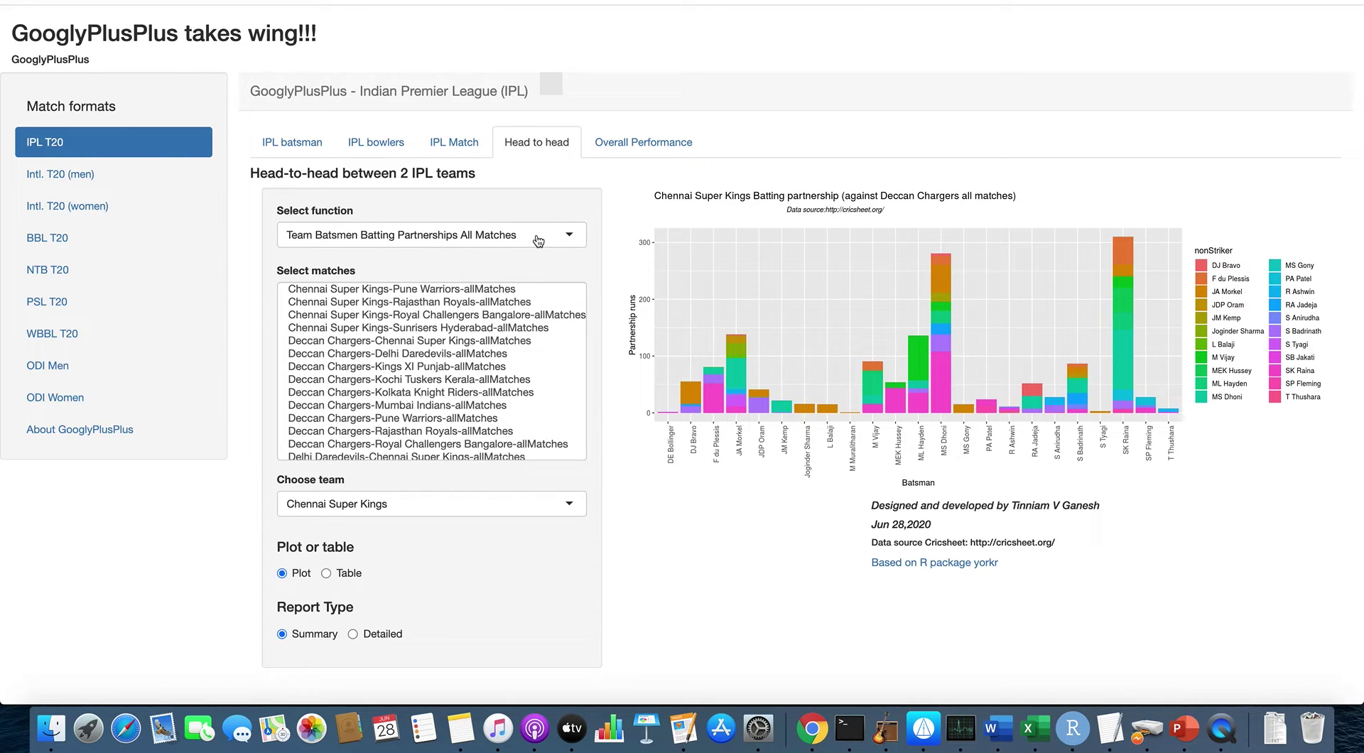
pyautogui.click(412, 391)
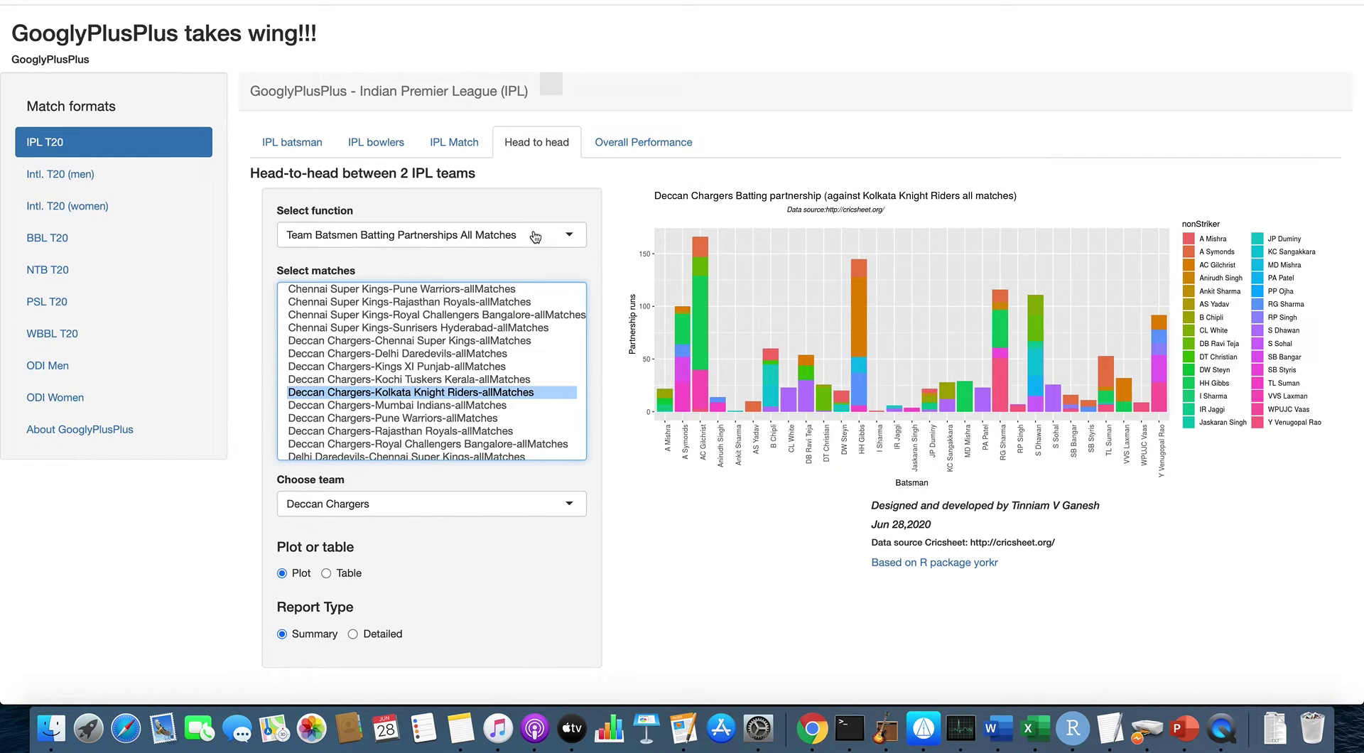
pyautogui.click(327, 573)
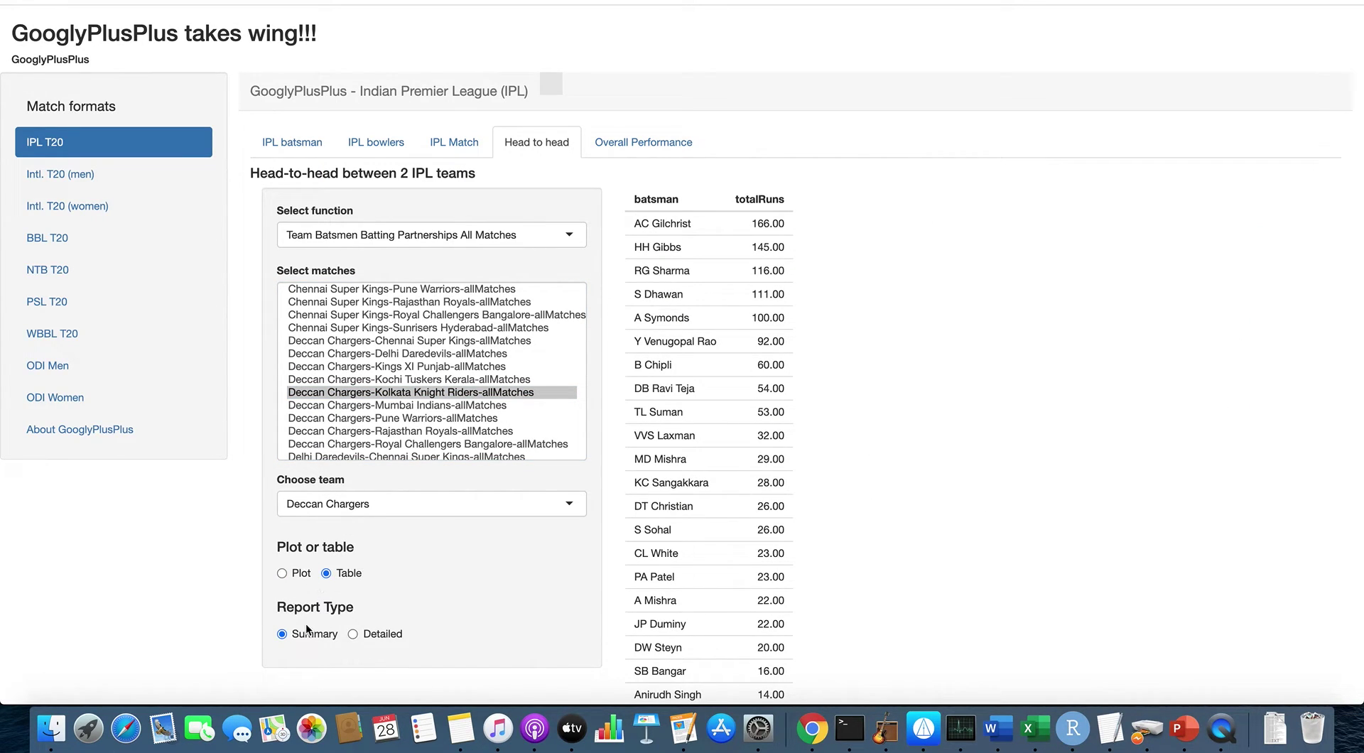
pyautogui.click(351, 633)
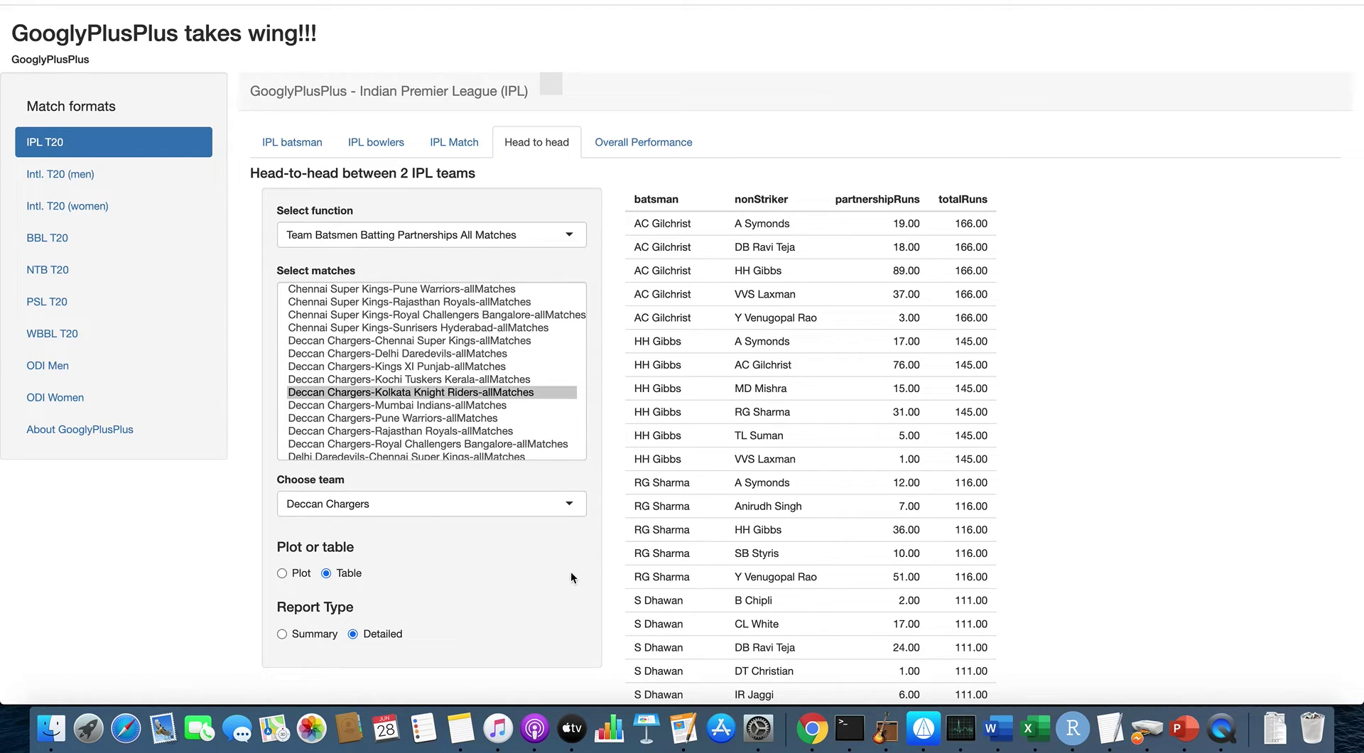
pyautogui.click(560, 243)
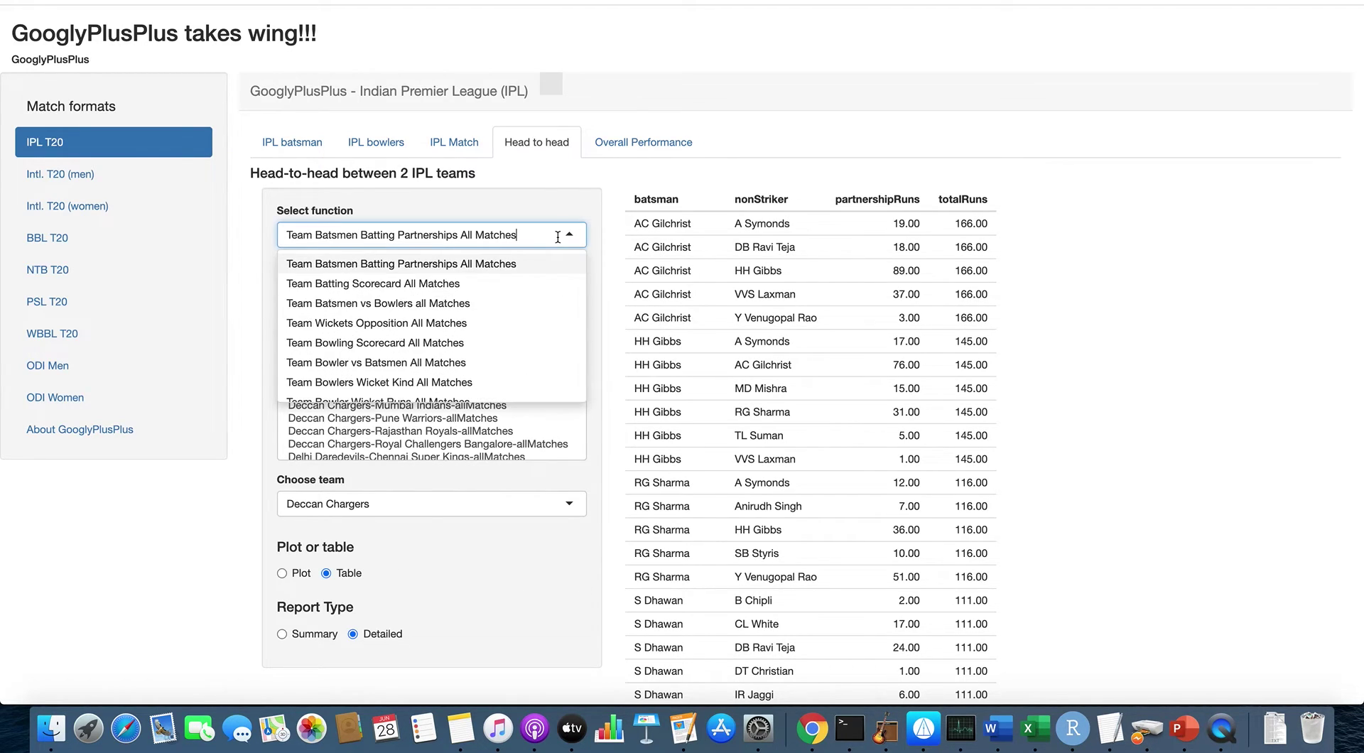
pyautogui.scroll(-2, 503, 341)
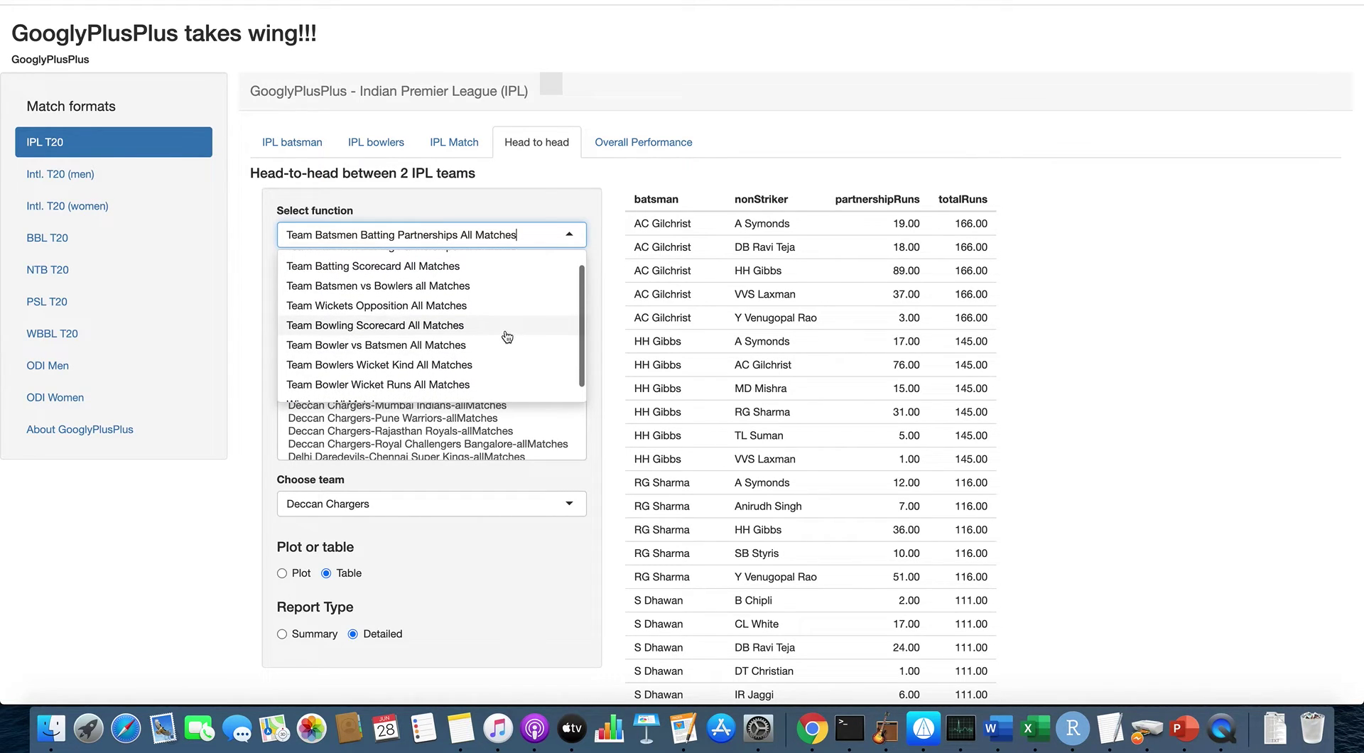
pyautogui.click(886, 59)
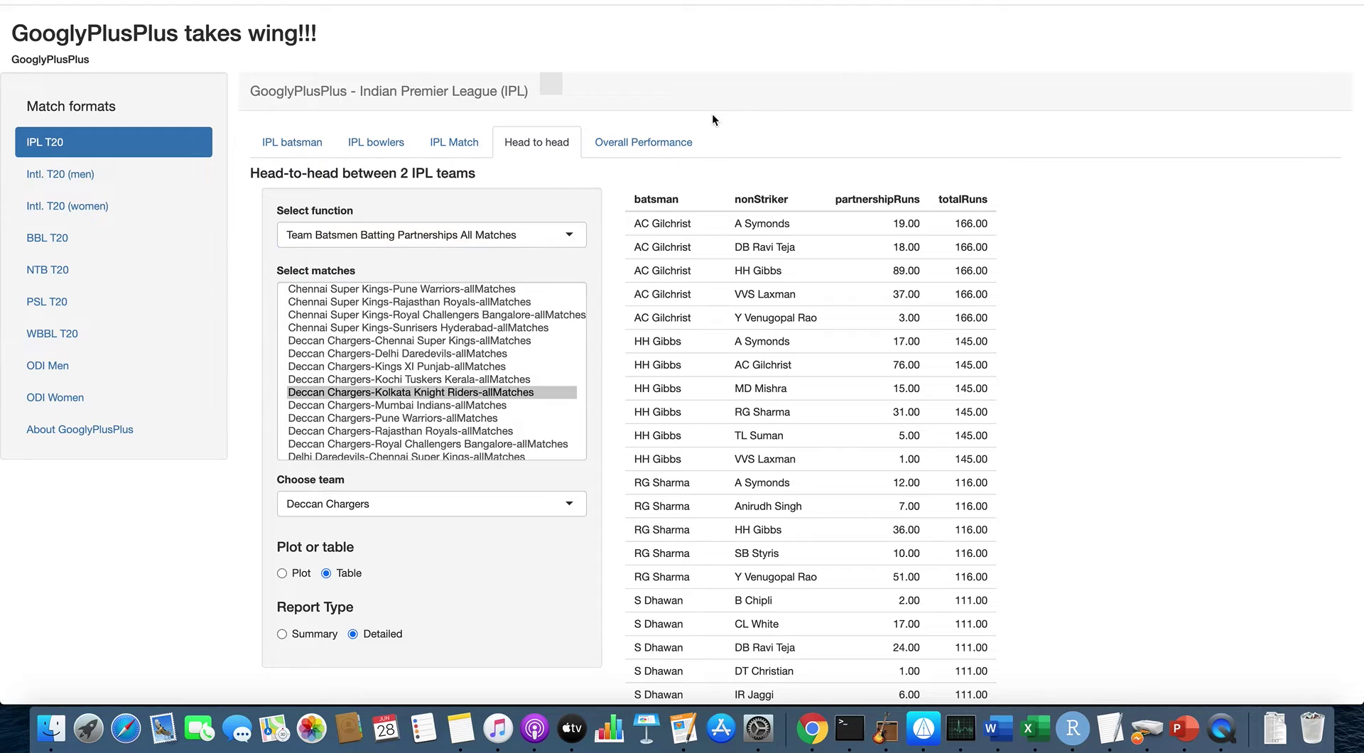
# Show the overall IPL performance of allMatchesAllOpposition-Chennai Super Kings with Team Batsmen Partnerships Overall as a table.
pyautogui.click(659, 142)
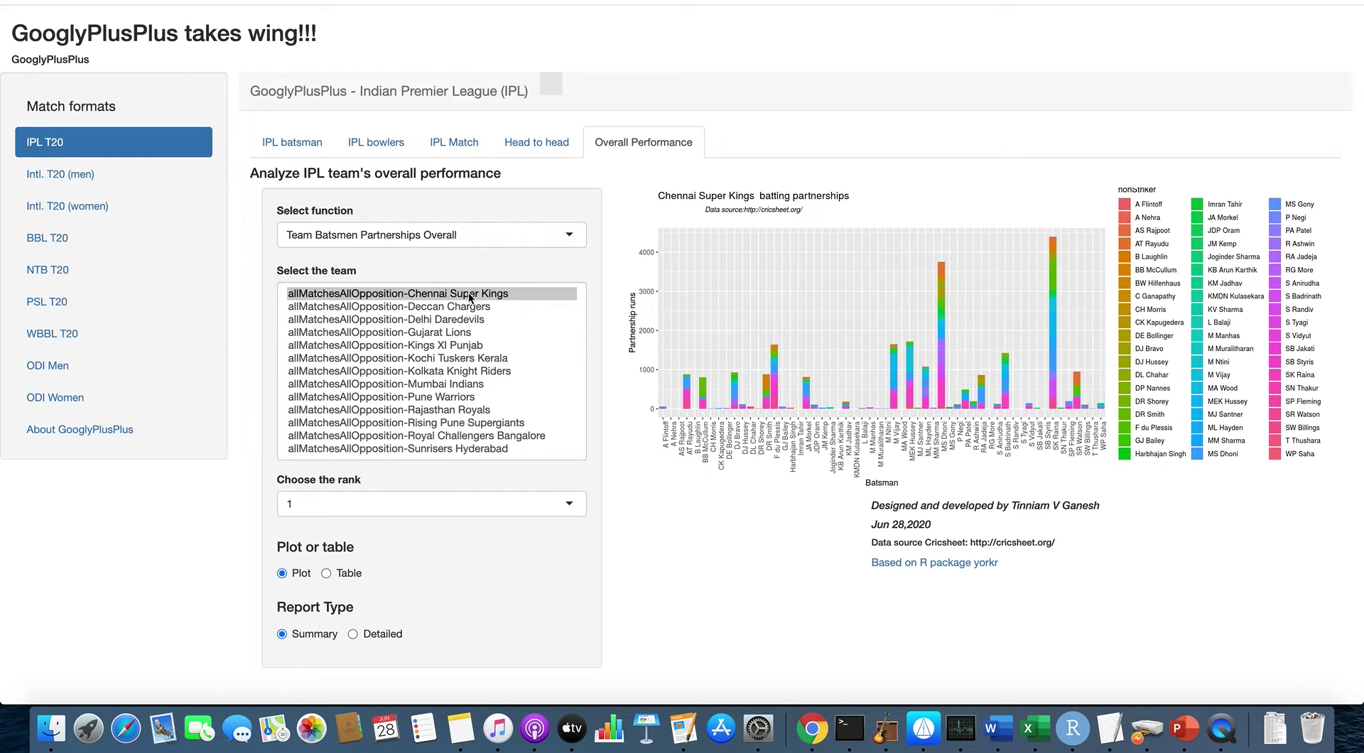
pyautogui.click(515, 233)
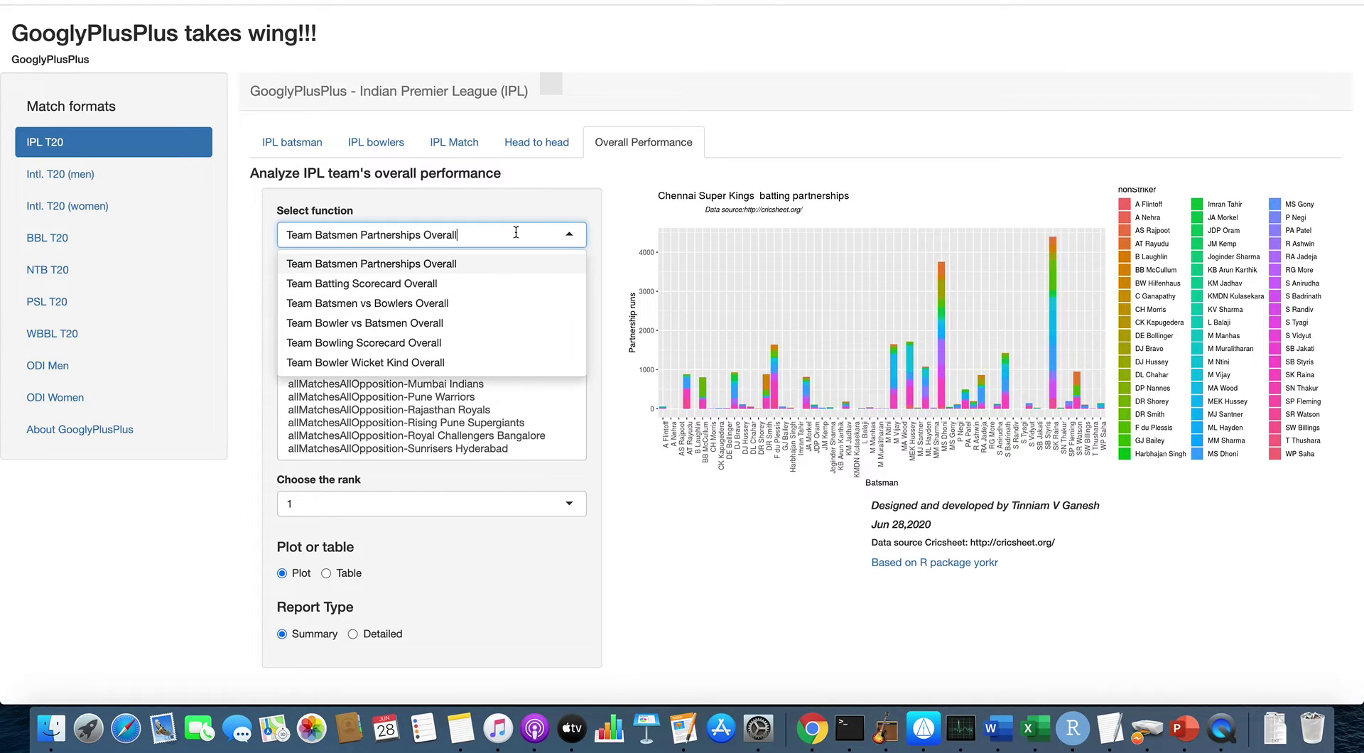
pyautogui.click(437, 267)
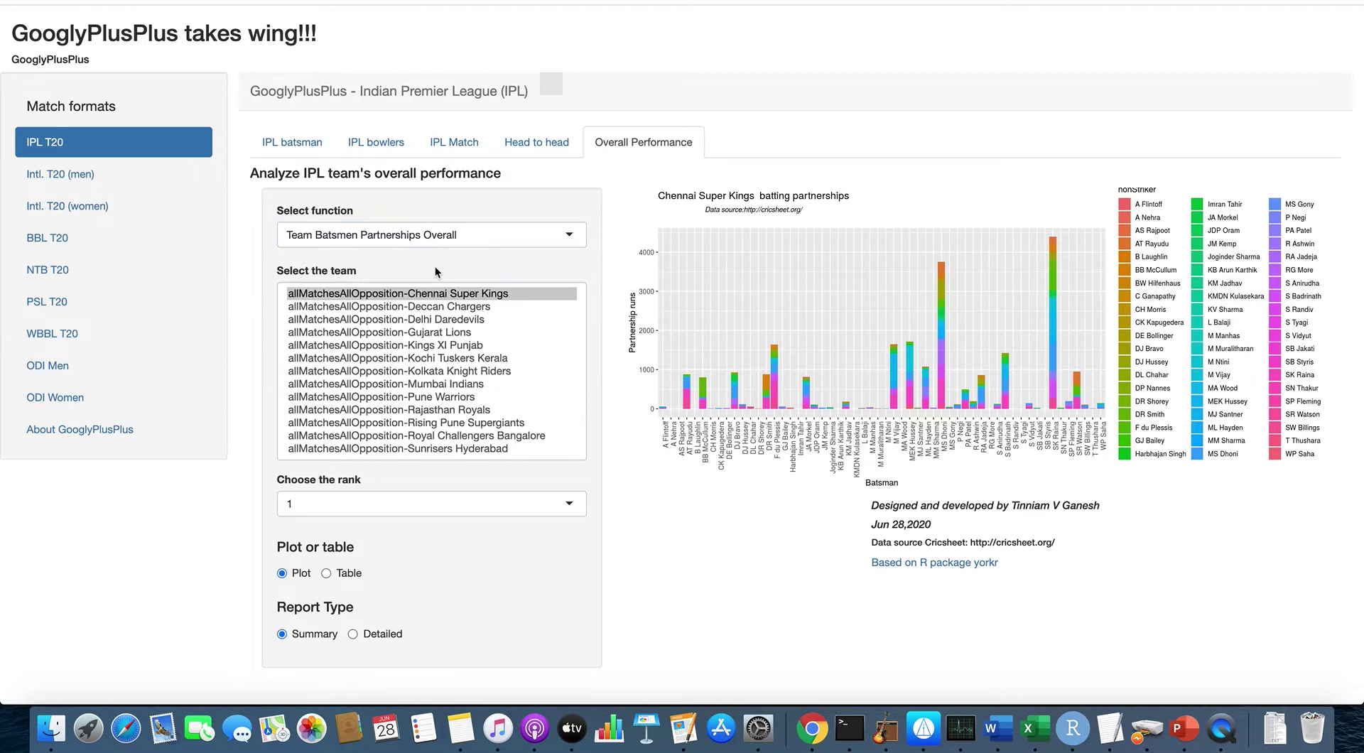
pyautogui.click(327, 574)
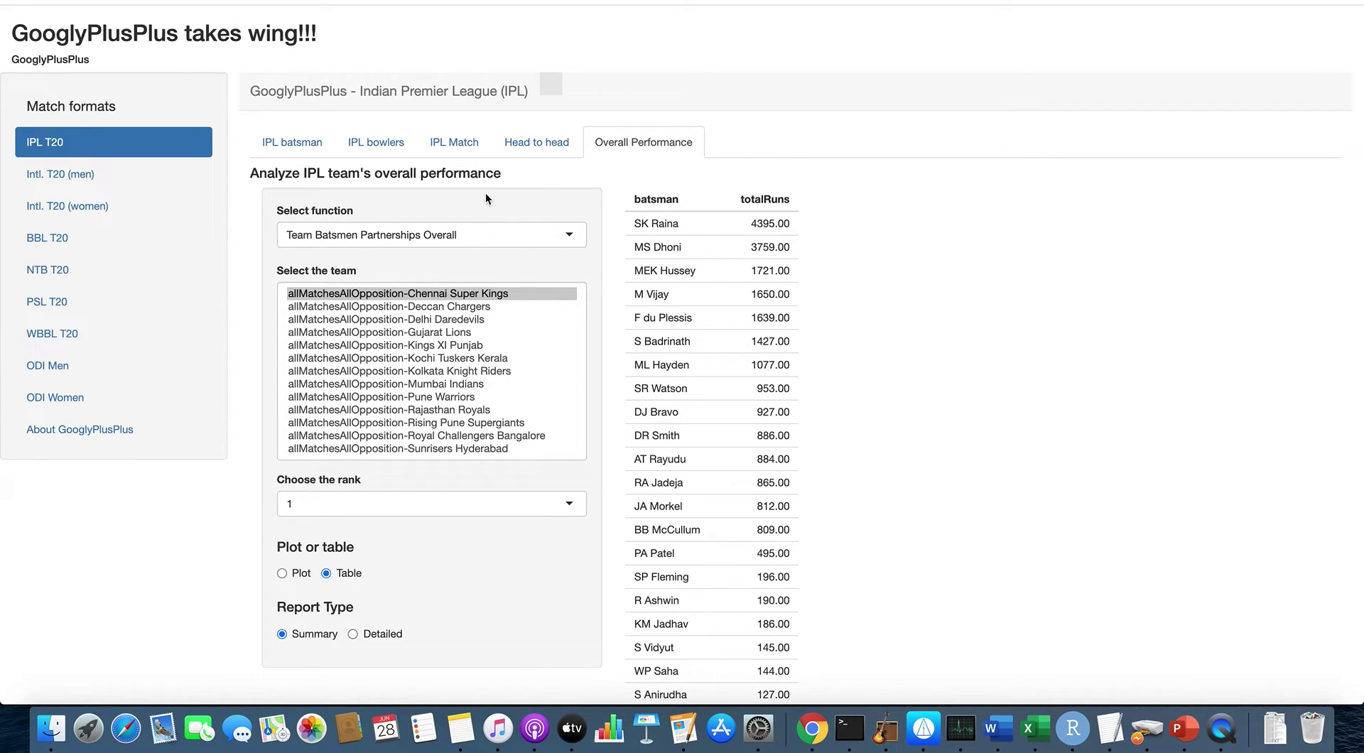
# Change the overall performance function to Team Batsmen vs Bowlers Overall and set the rank to 2.
pyautogui.click(486, 227)
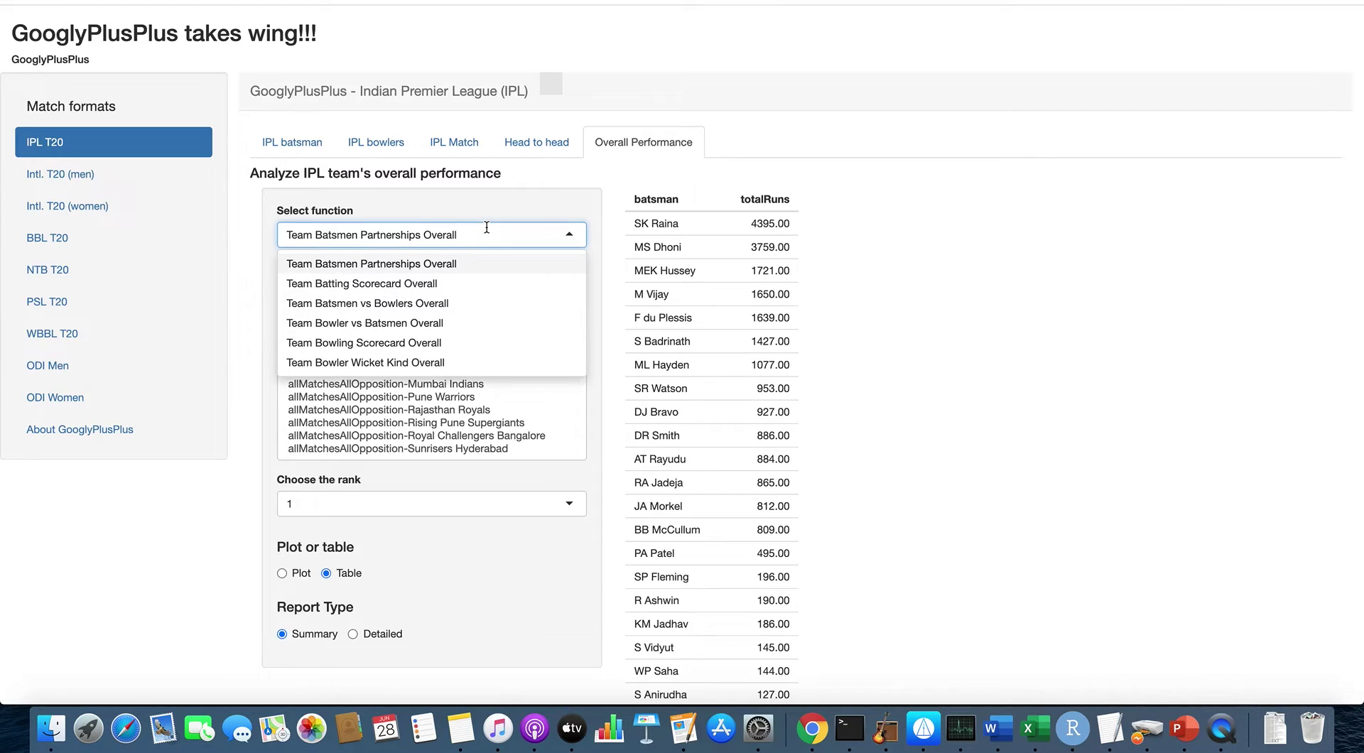
pyautogui.click(467, 304)
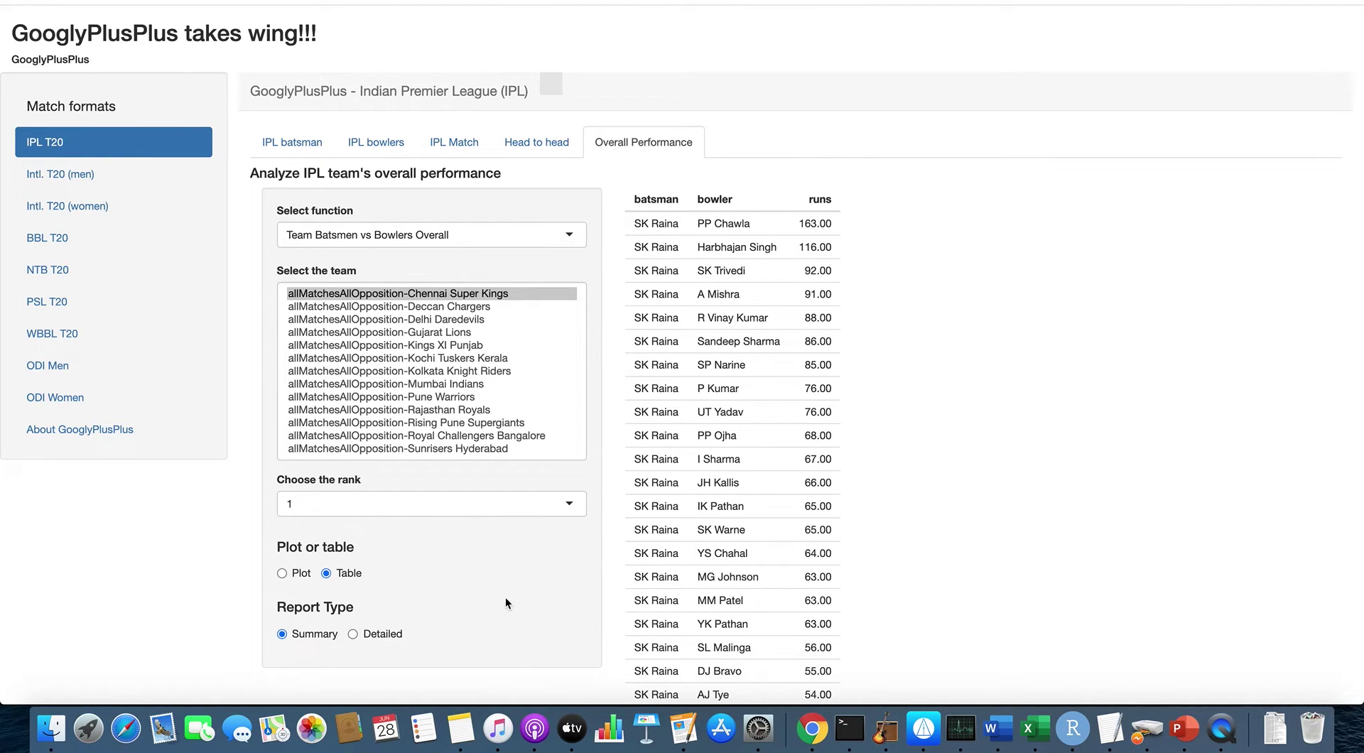
pyautogui.click(529, 518)
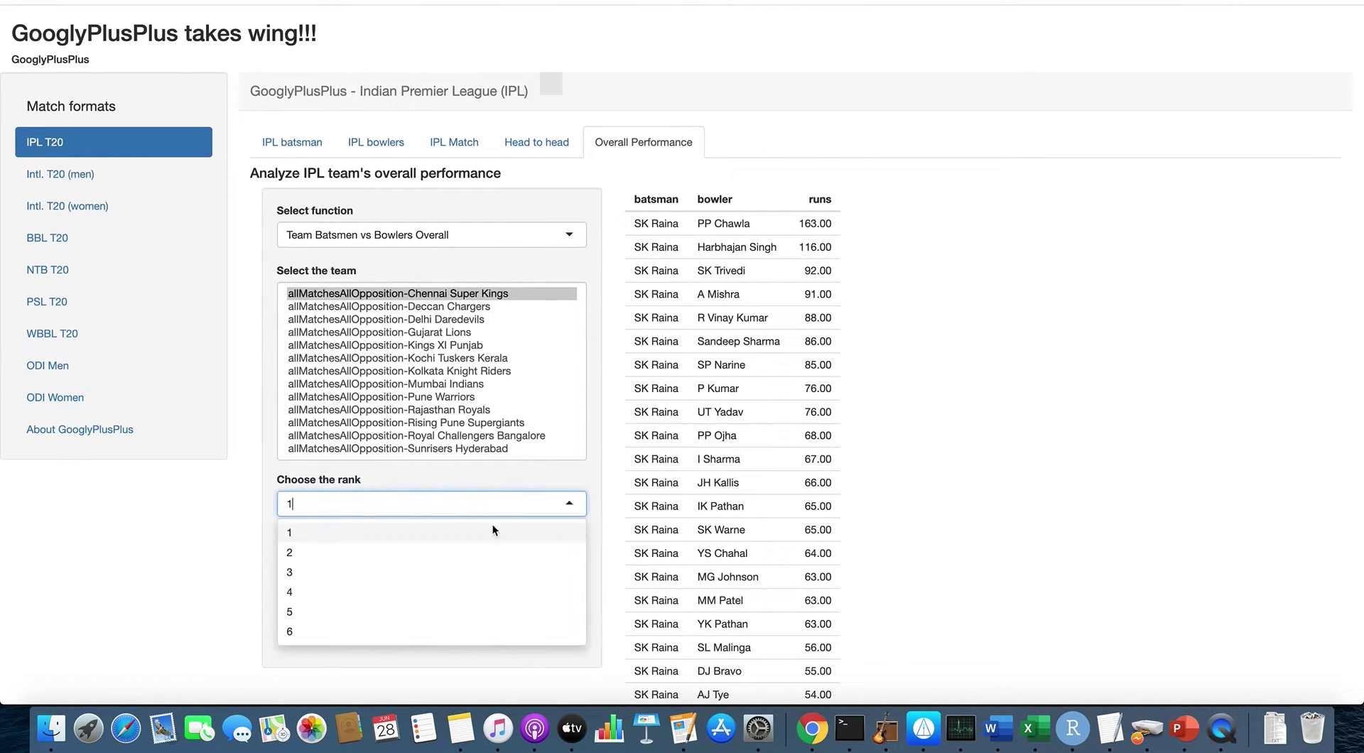
pyautogui.click(453, 547)
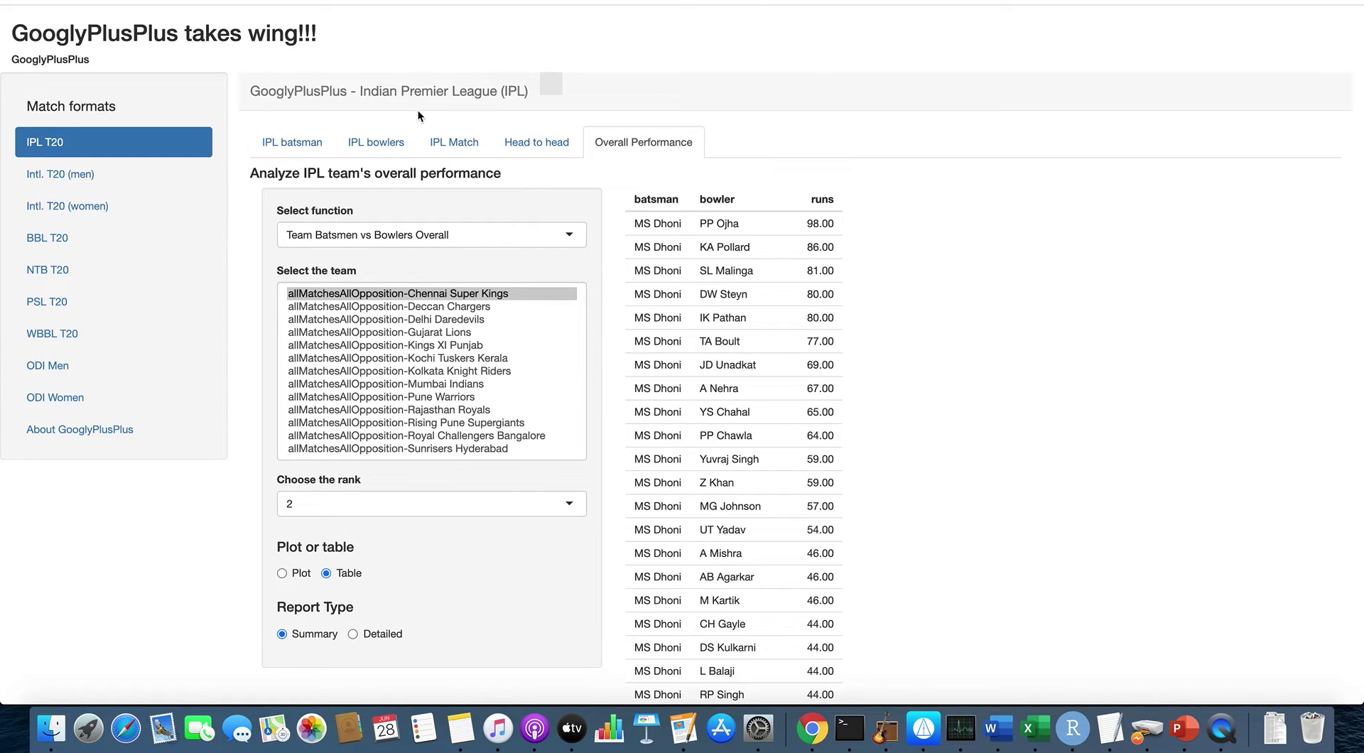
# Open the match analysis for the Intl. T20 (men) format and set its function to Match Batting Scorecard.
pyautogui.click(74, 185)
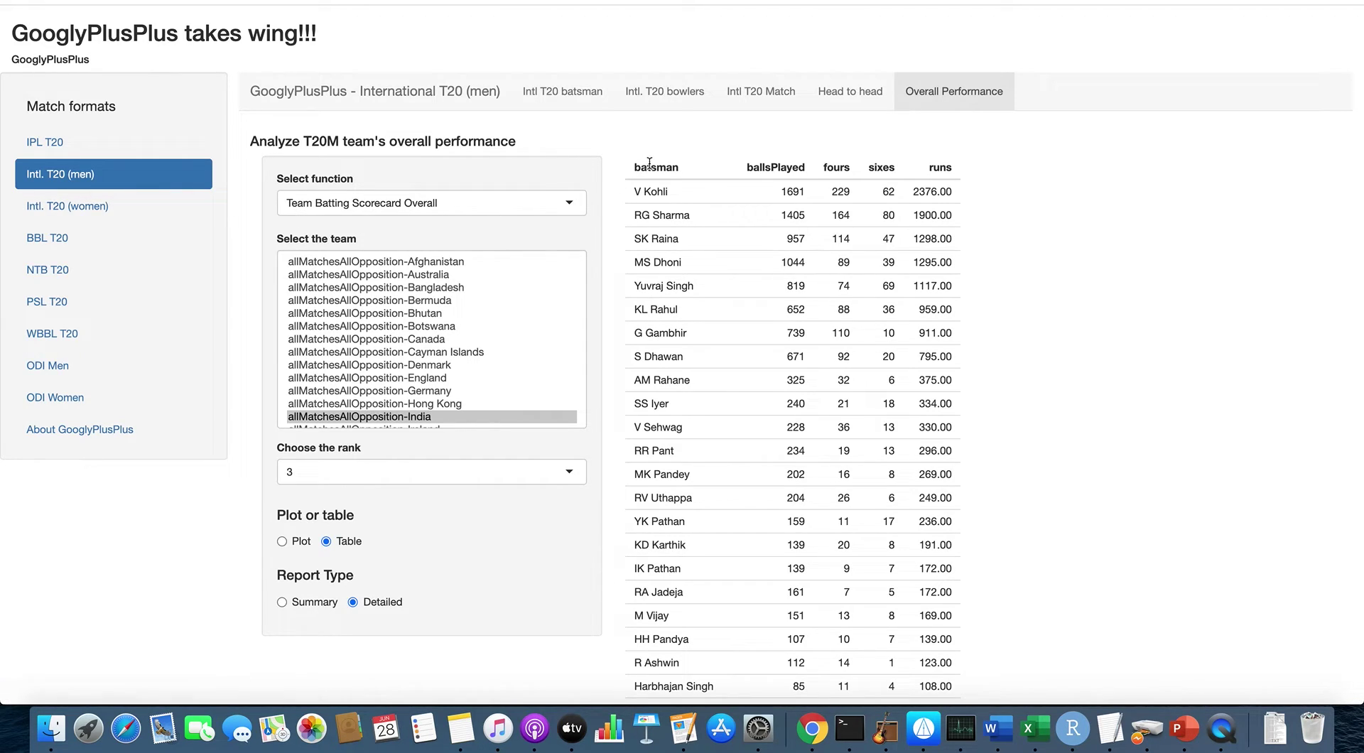
pyautogui.click(743, 105)
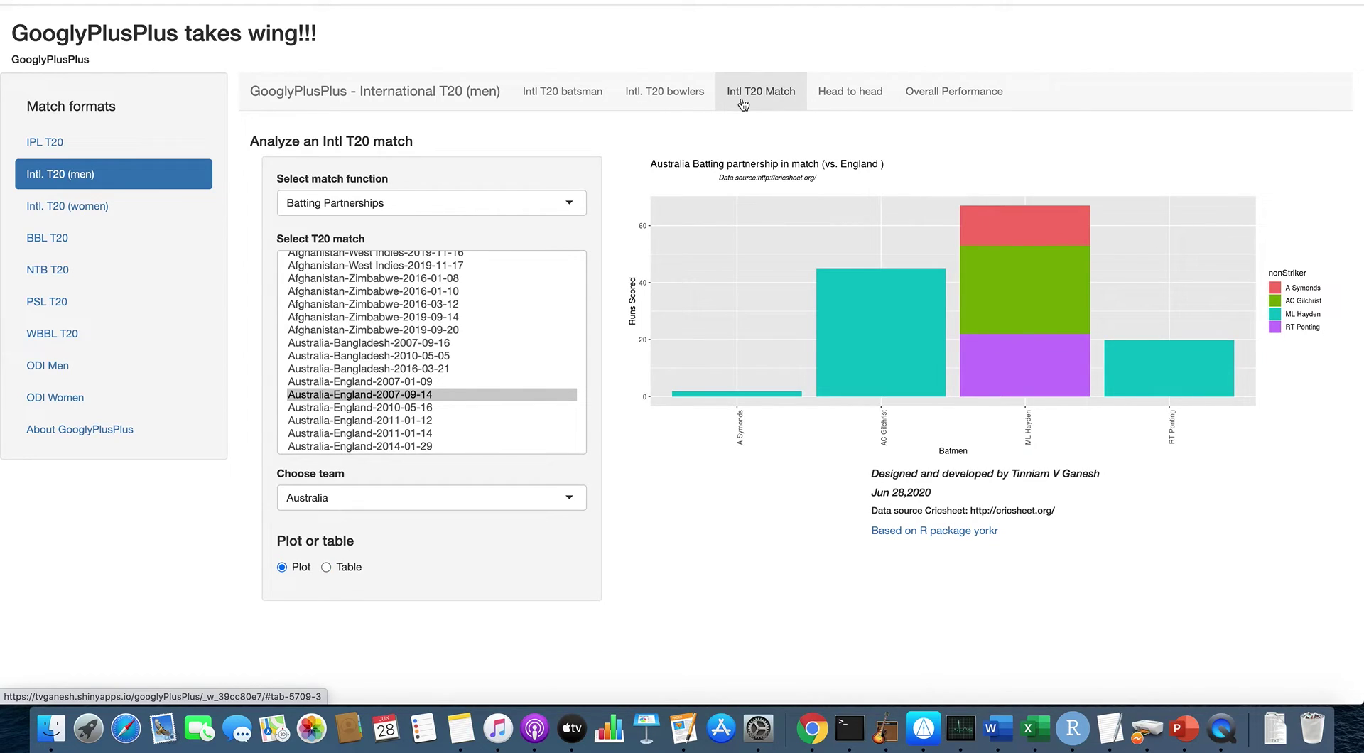
pyautogui.click(486, 198)
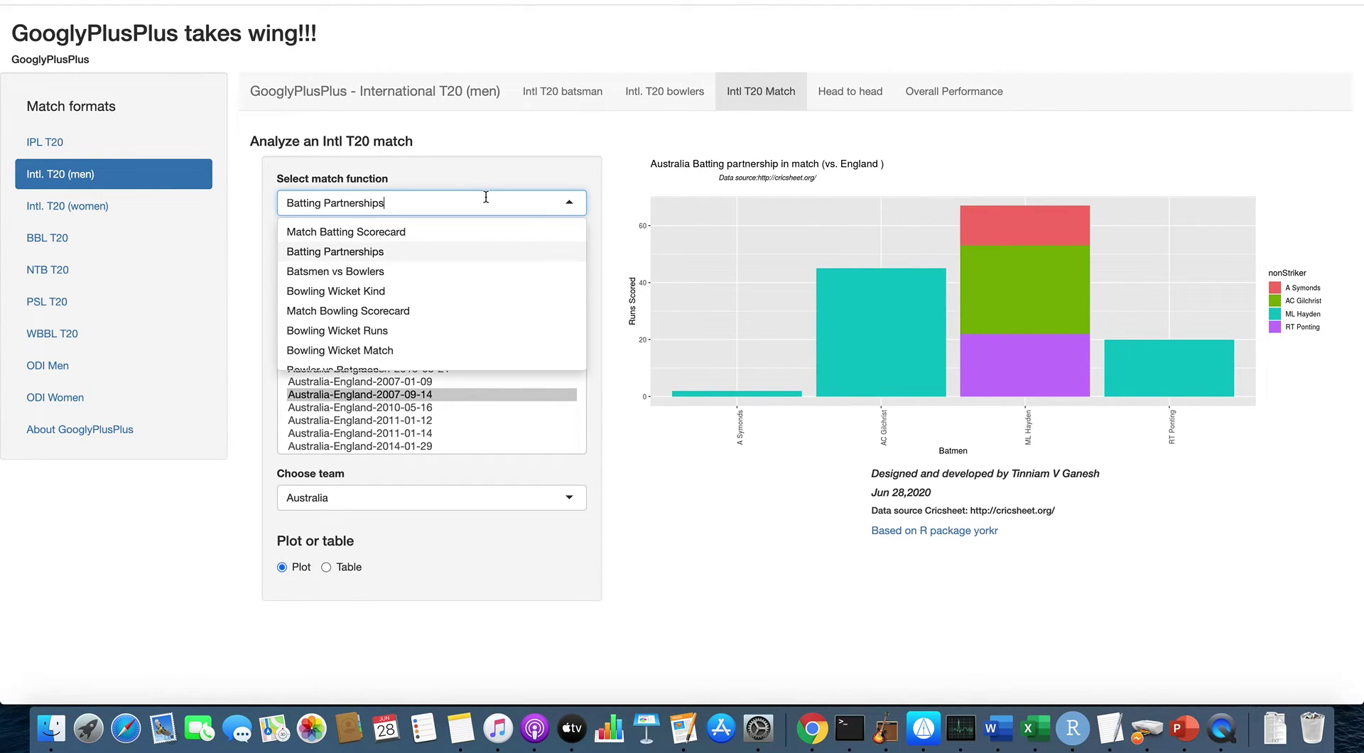
pyautogui.click(445, 226)
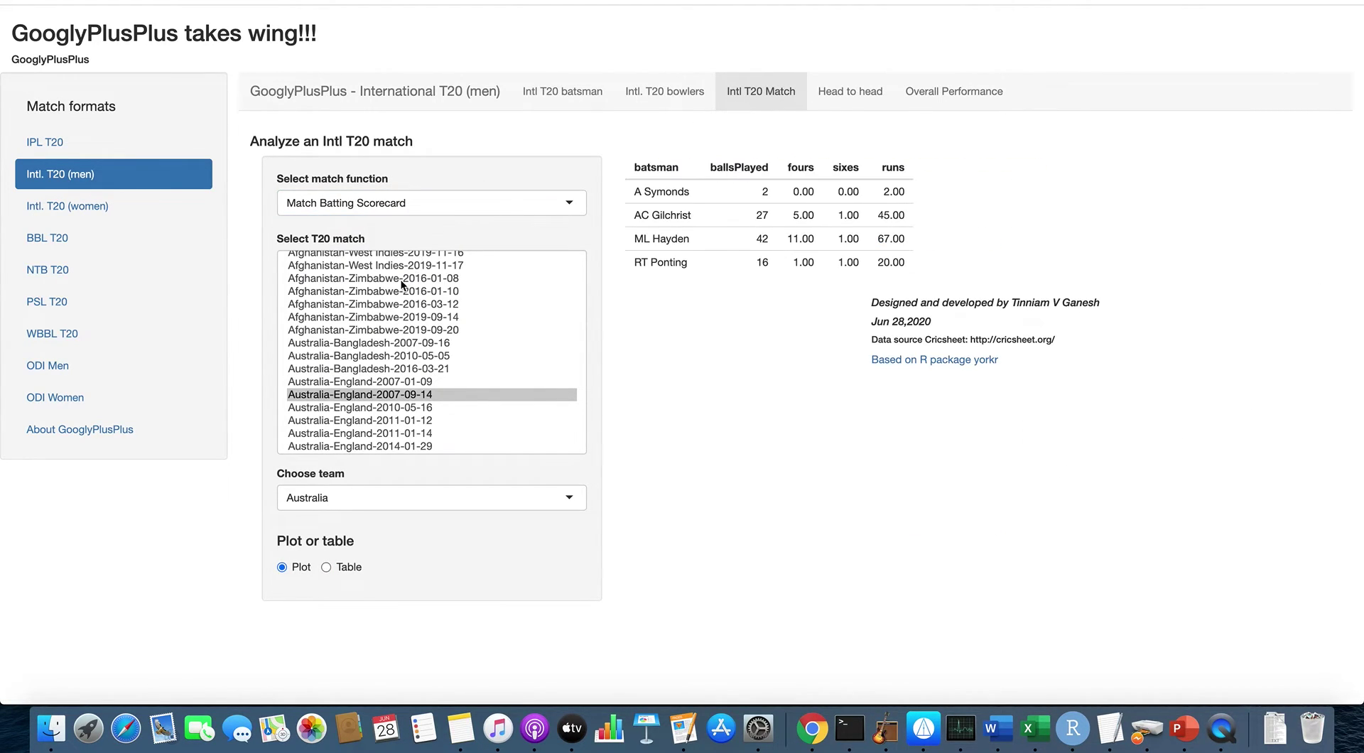
# Select the match Afghanistan-Zimbabwe-2016-03-12 and set the team to Zimbabwe.
pyautogui.click(387, 304)
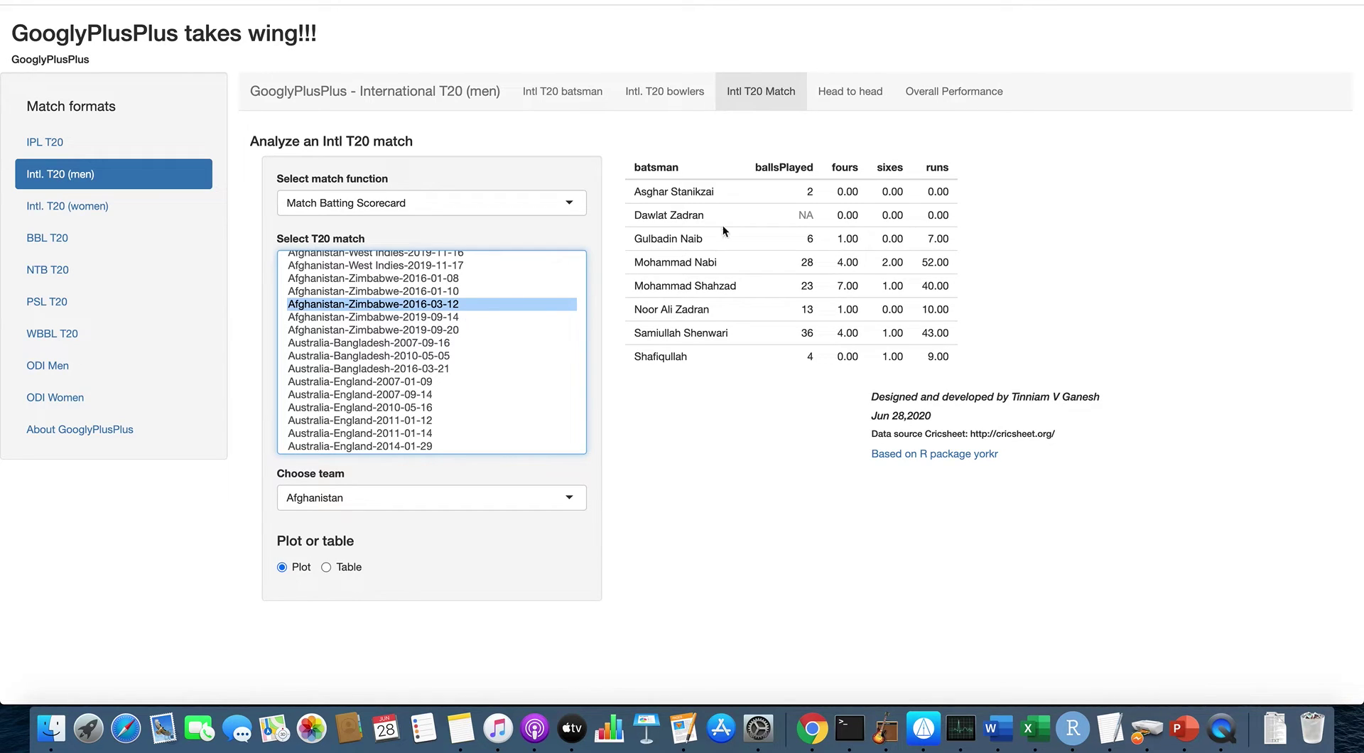
pyautogui.click(456, 492)
pyautogui.click(368, 552)
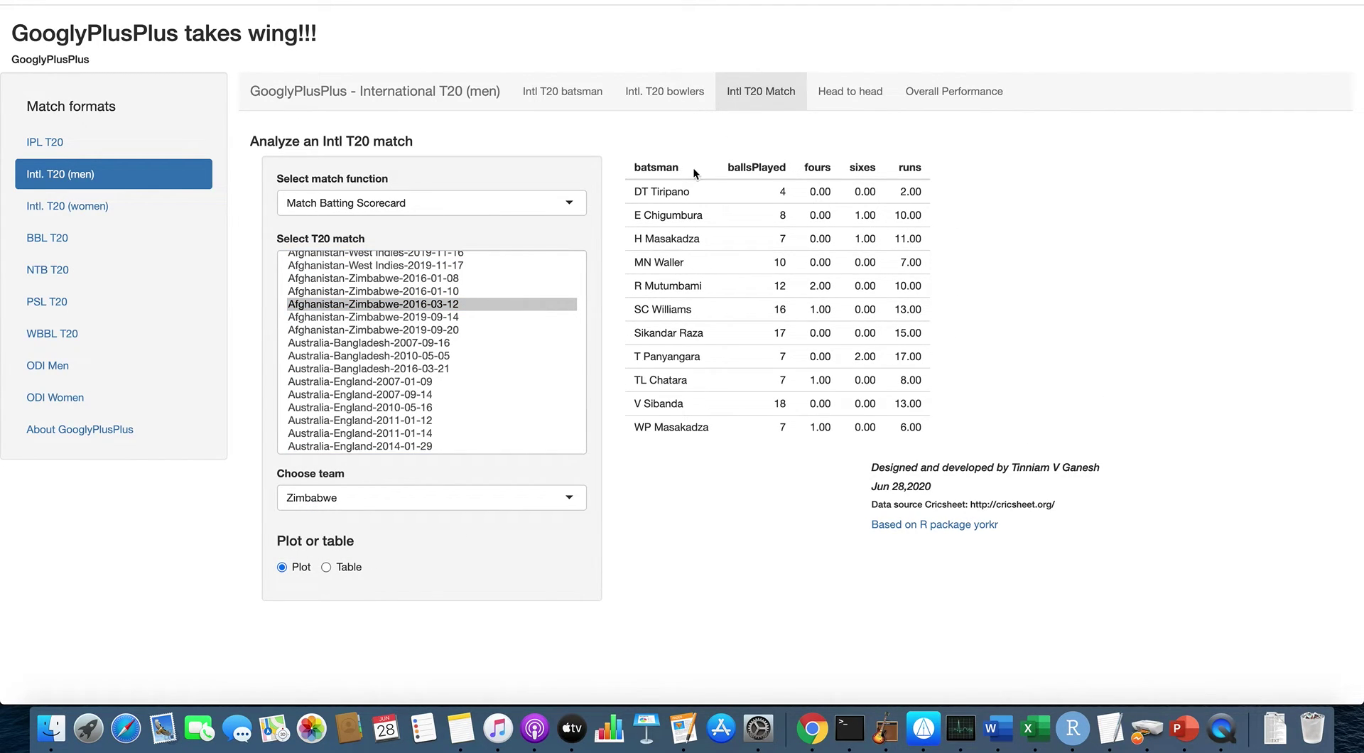
# Show the men's international head-to-head batting partnerships for Botswana-Namibia-allMatches.
pyautogui.click(866, 95)
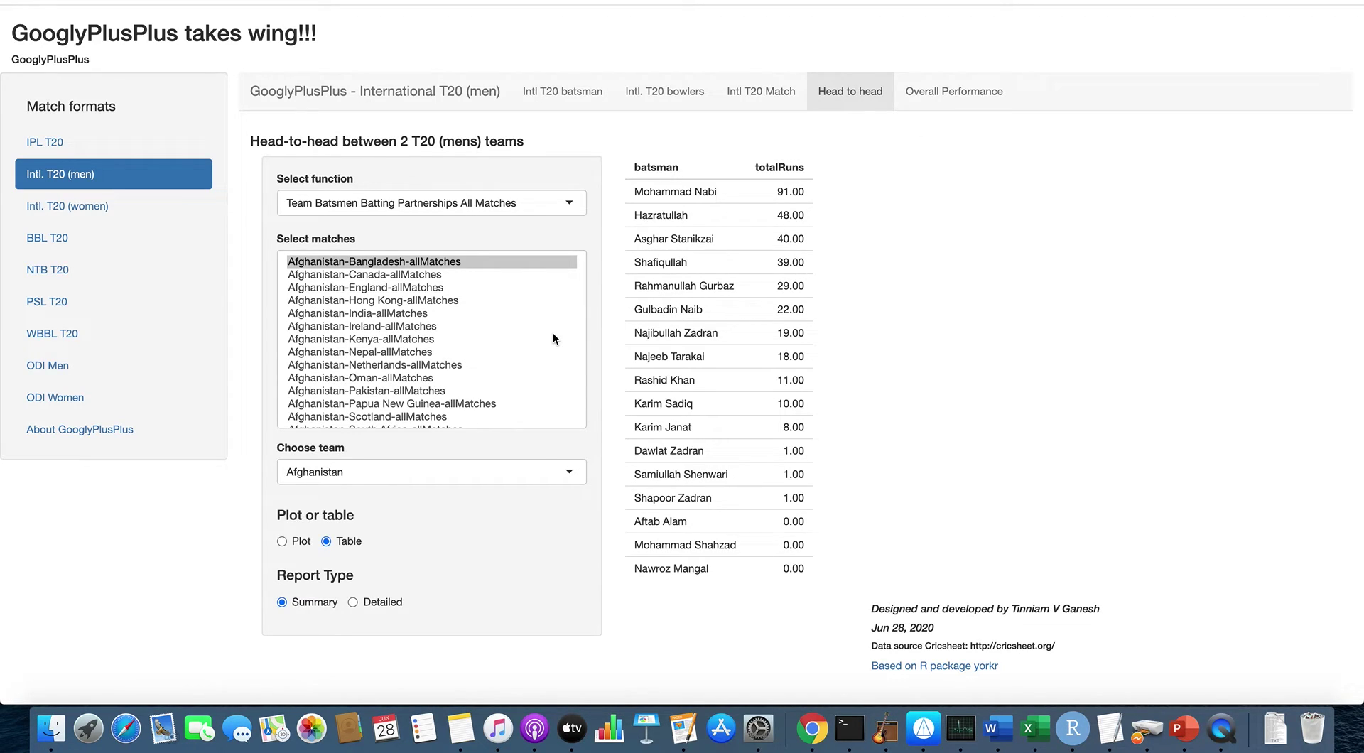
pyautogui.scroll(-15, 518, 344)
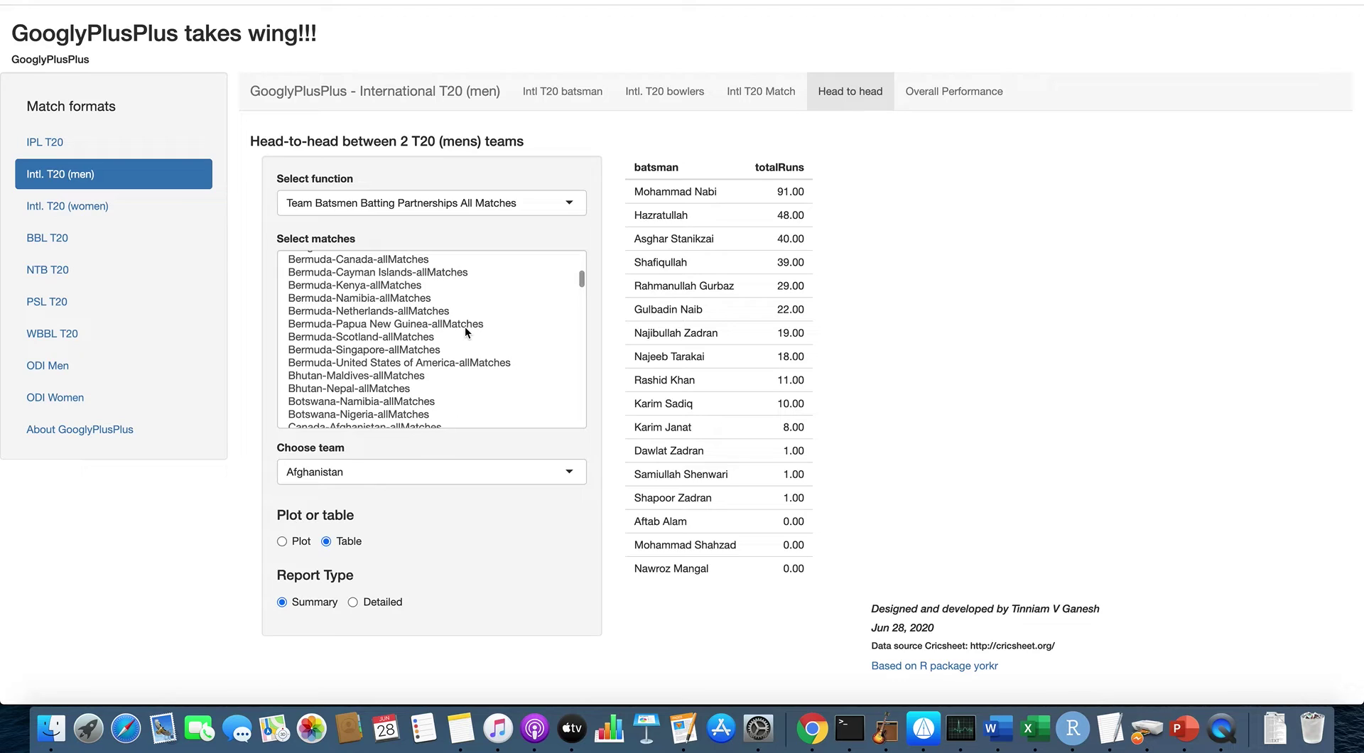
pyautogui.click(355, 399)
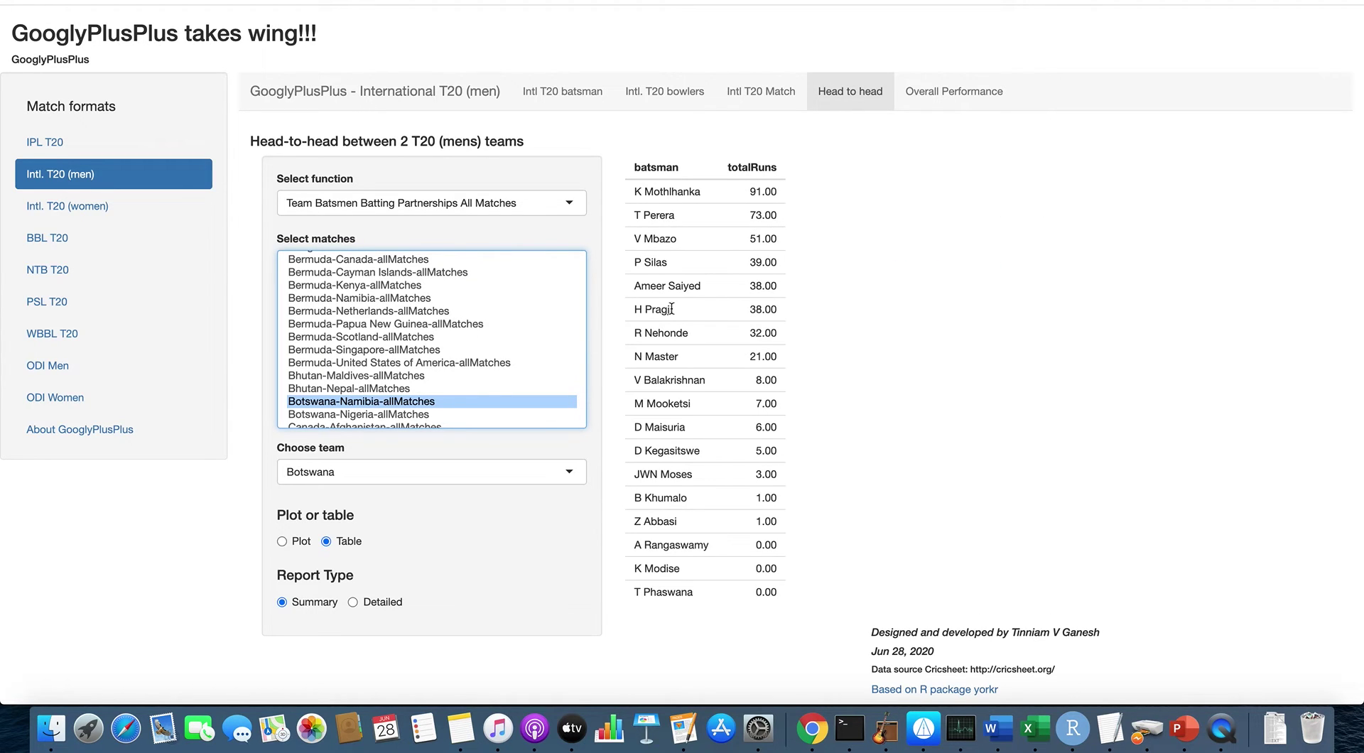
# Switch to the Intl. T20 (women) format and chart the Match Worm Graph for Australia-England-2020-02-09.
pyautogui.click(81, 208)
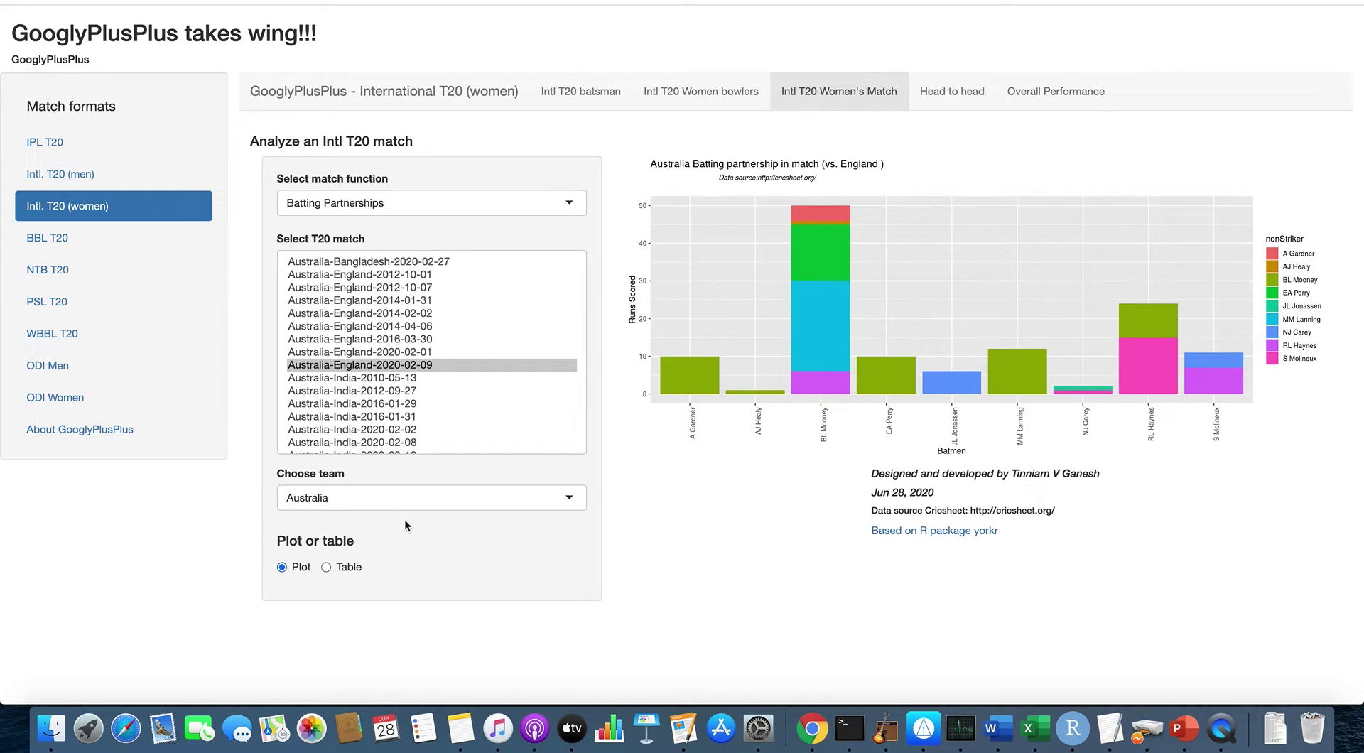
pyautogui.click(468, 207)
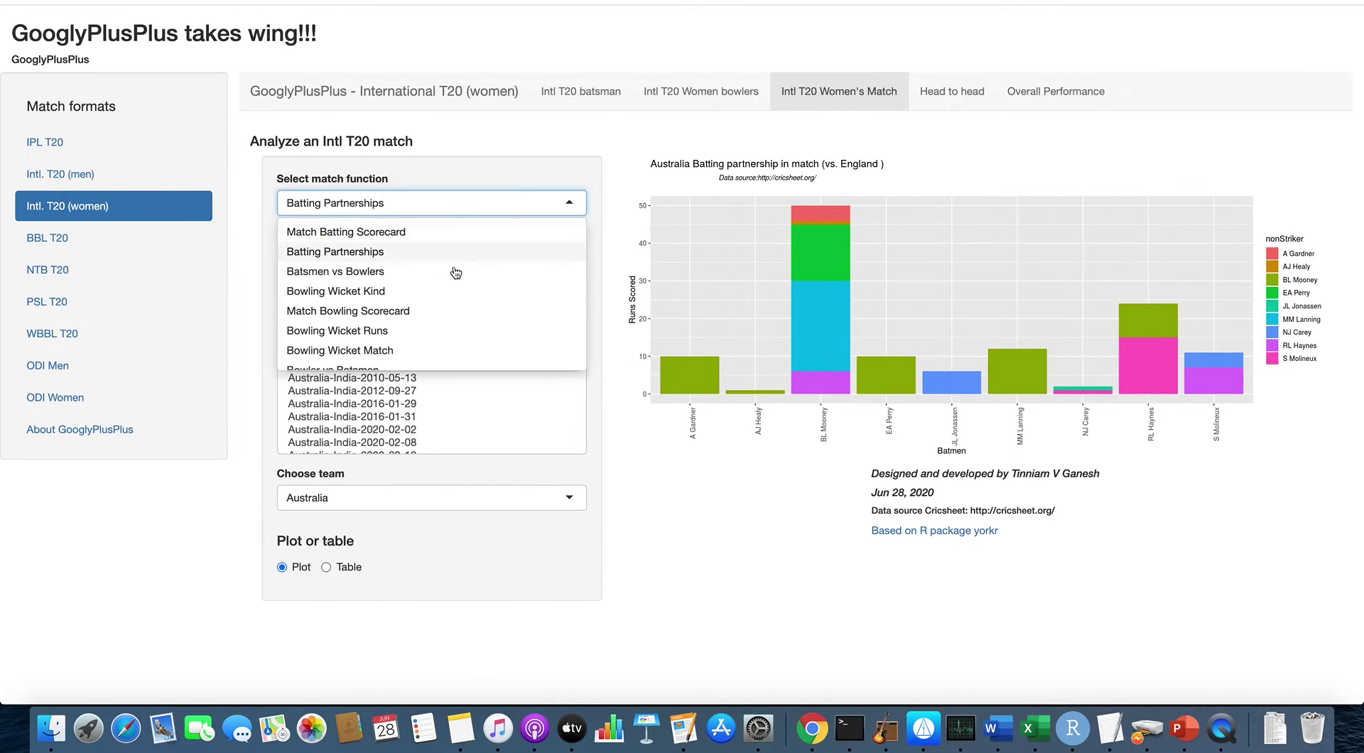
pyautogui.scroll(-2, 453, 312)
pyautogui.scroll(2, 456, 313)
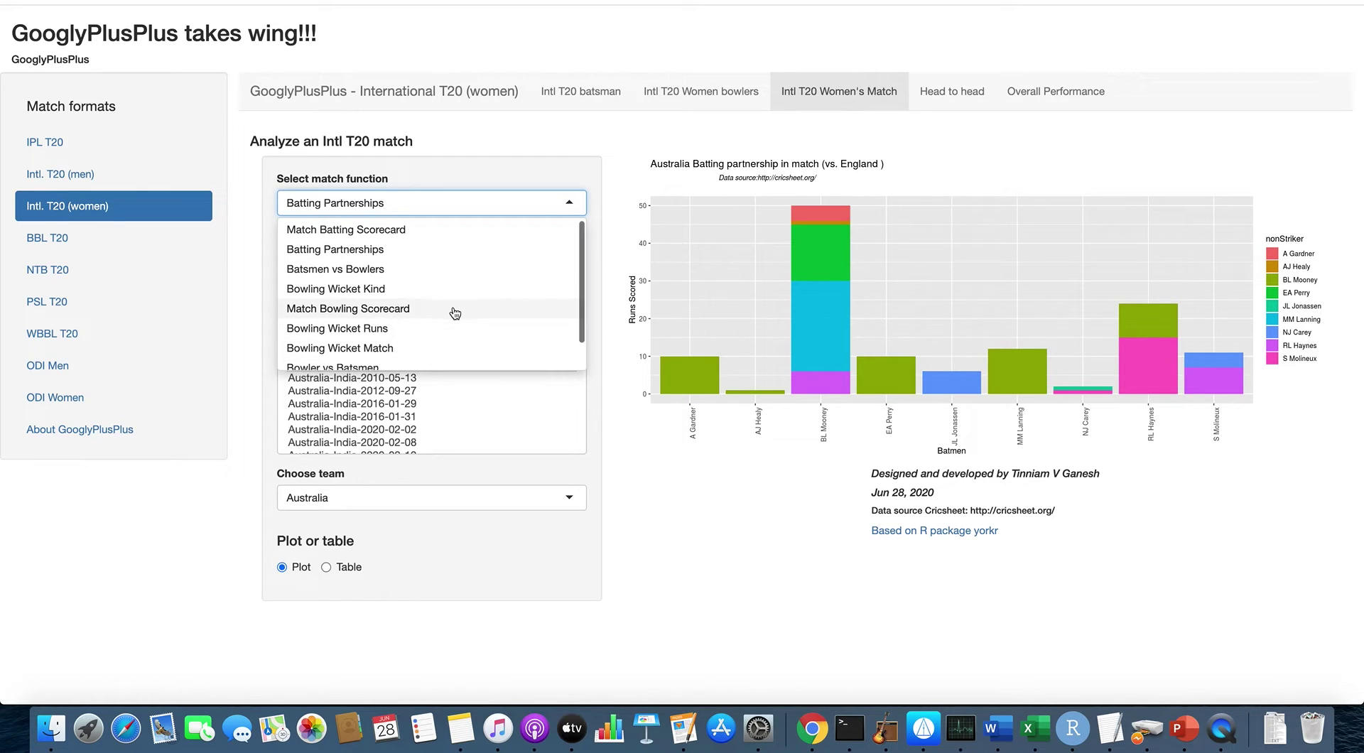
pyautogui.scroll(-2, 455, 312)
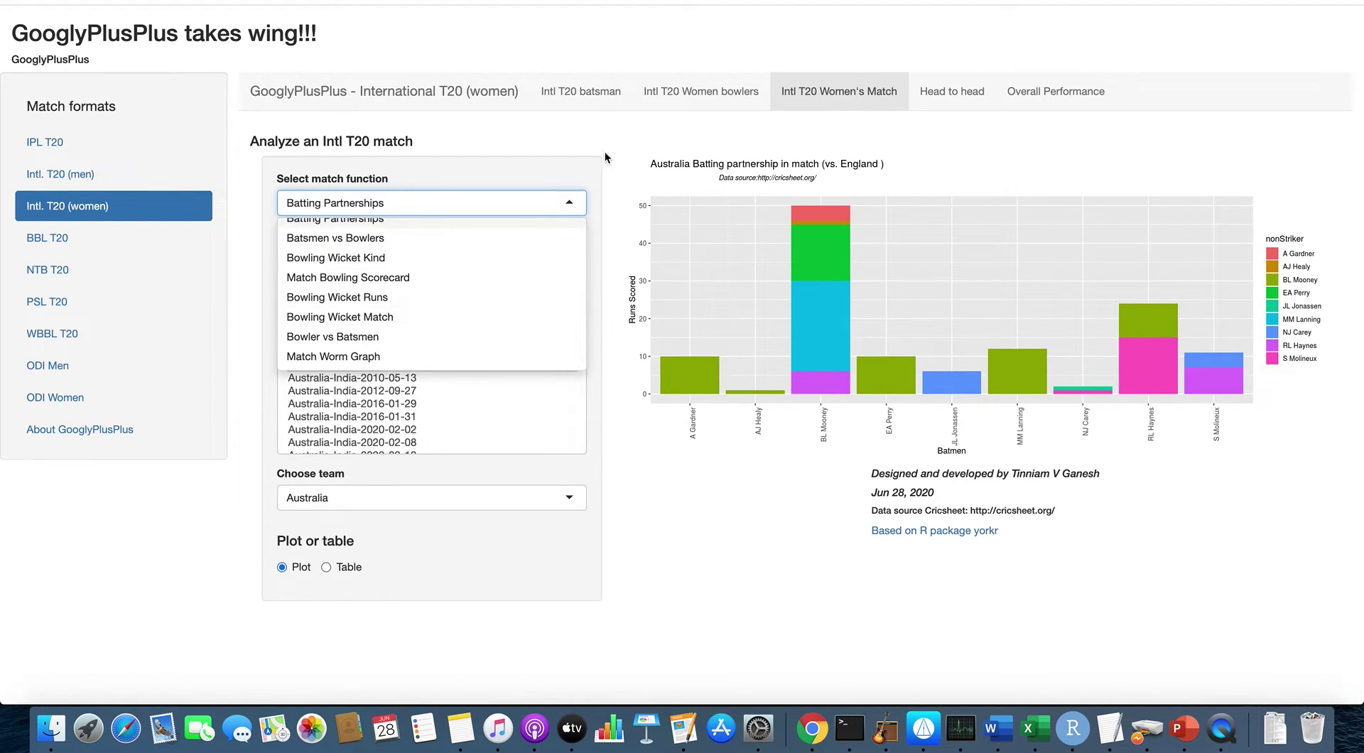
pyautogui.click(388, 356)
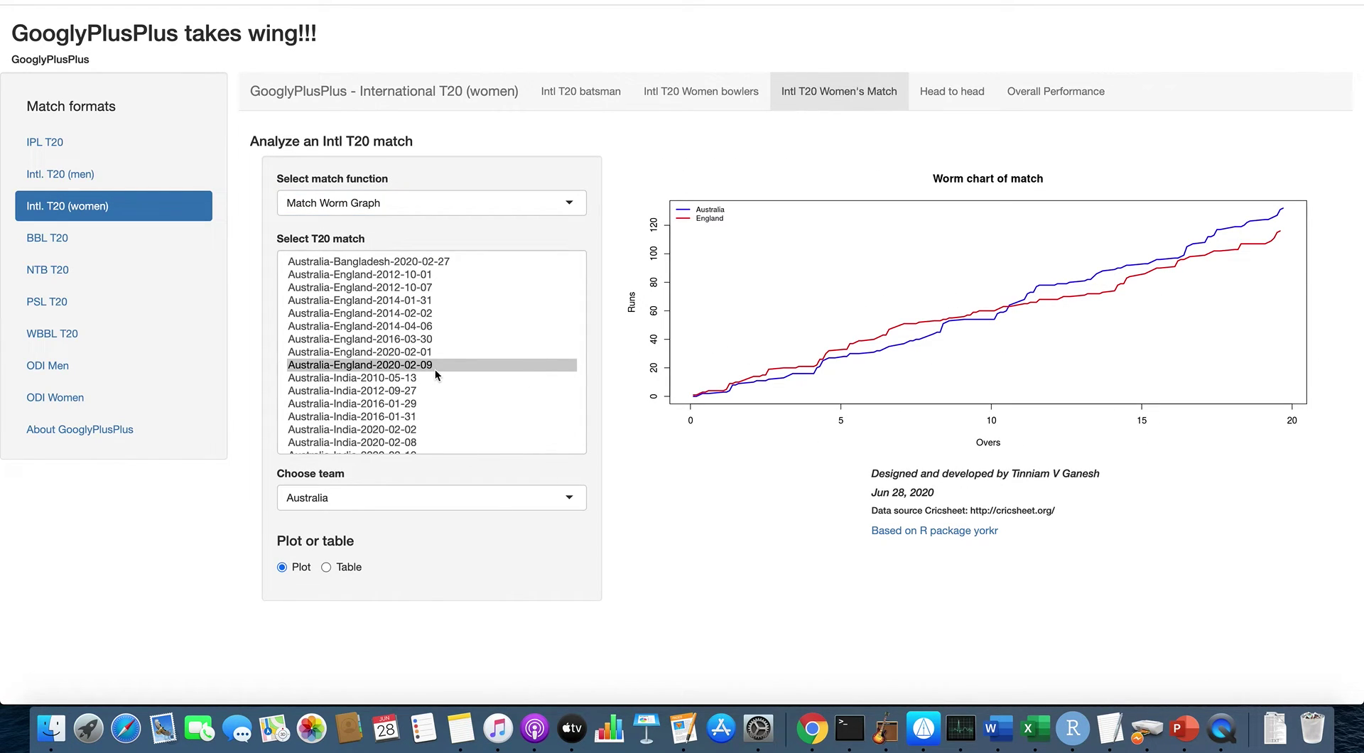
# Switch to the BBL T20 format and plot Batsman Runs vs. Deliveries for AB de Villiers.
pyautogui.click(98, 240)
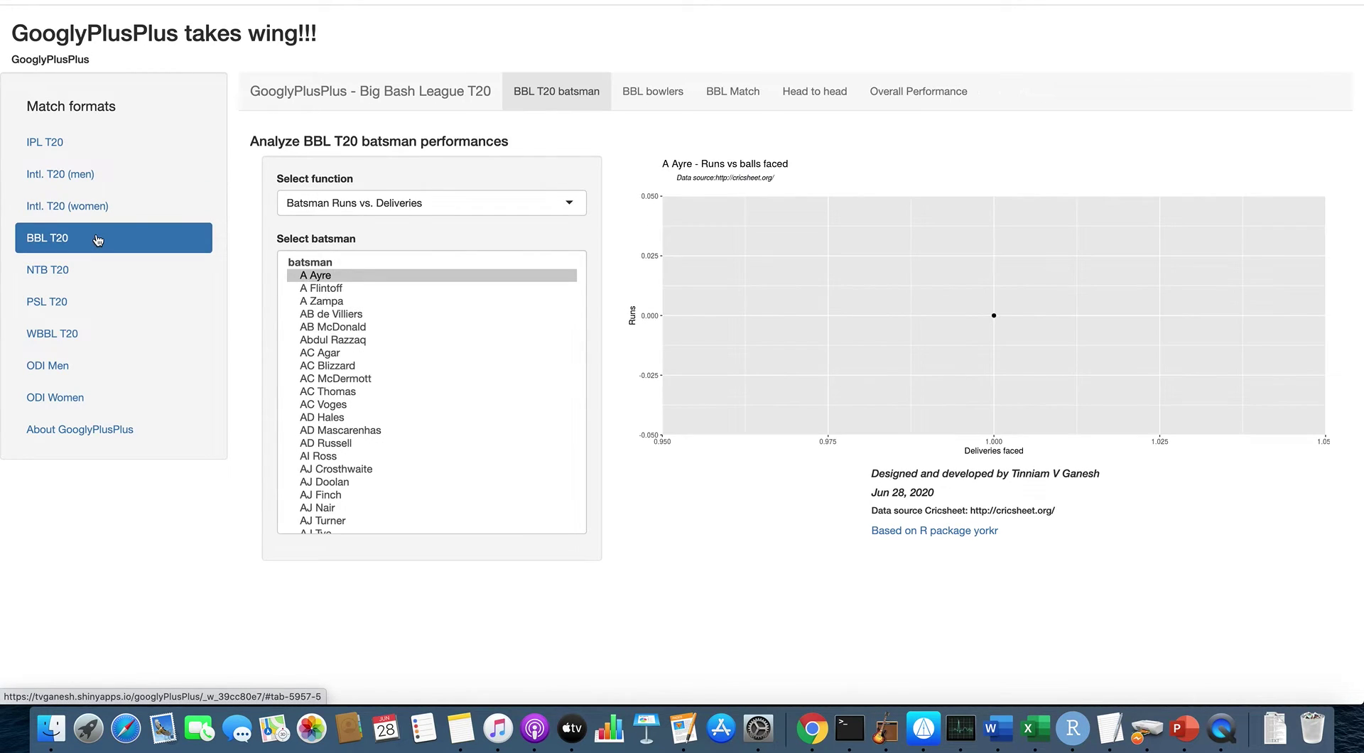
pyautogui.click(350, 313)
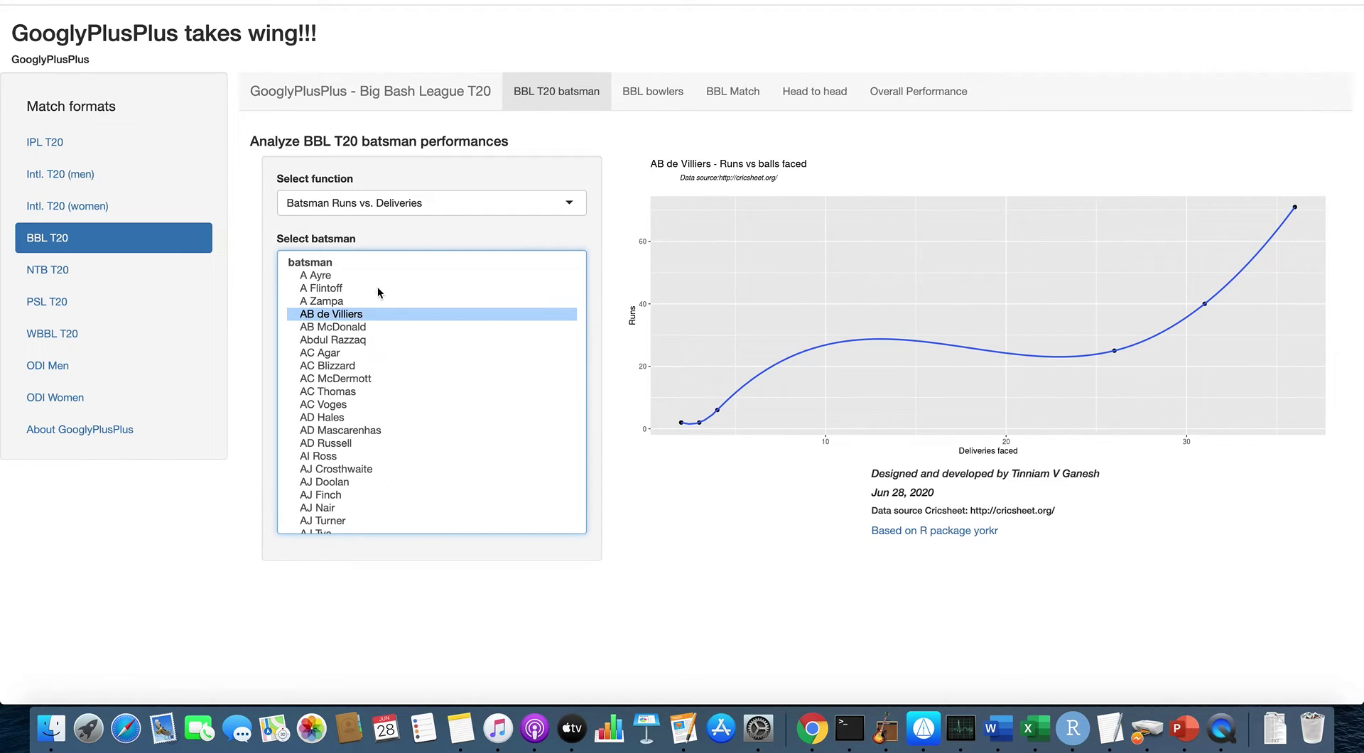
# Return to the Intl. T20 (men) format and view its bowler analysis.
pyautogui.click(92, 175)
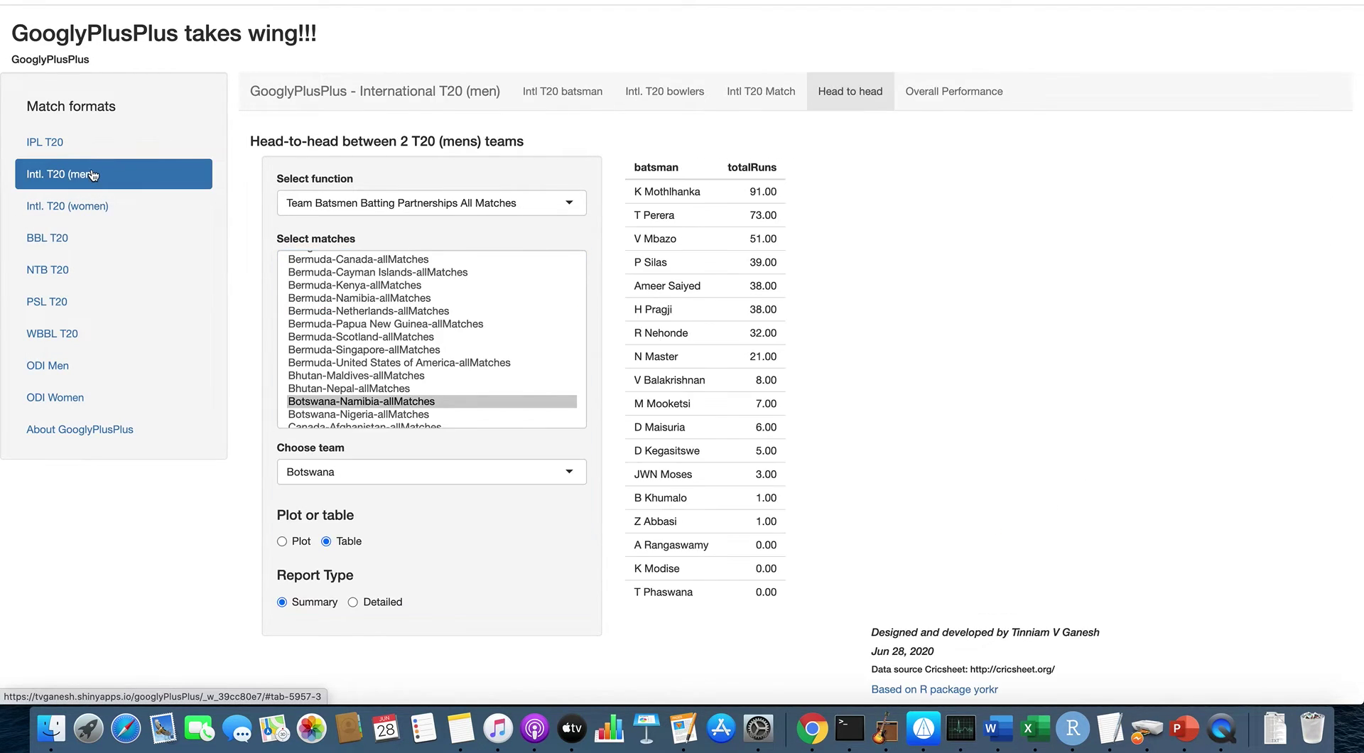
pyautogui.click(625, 100)
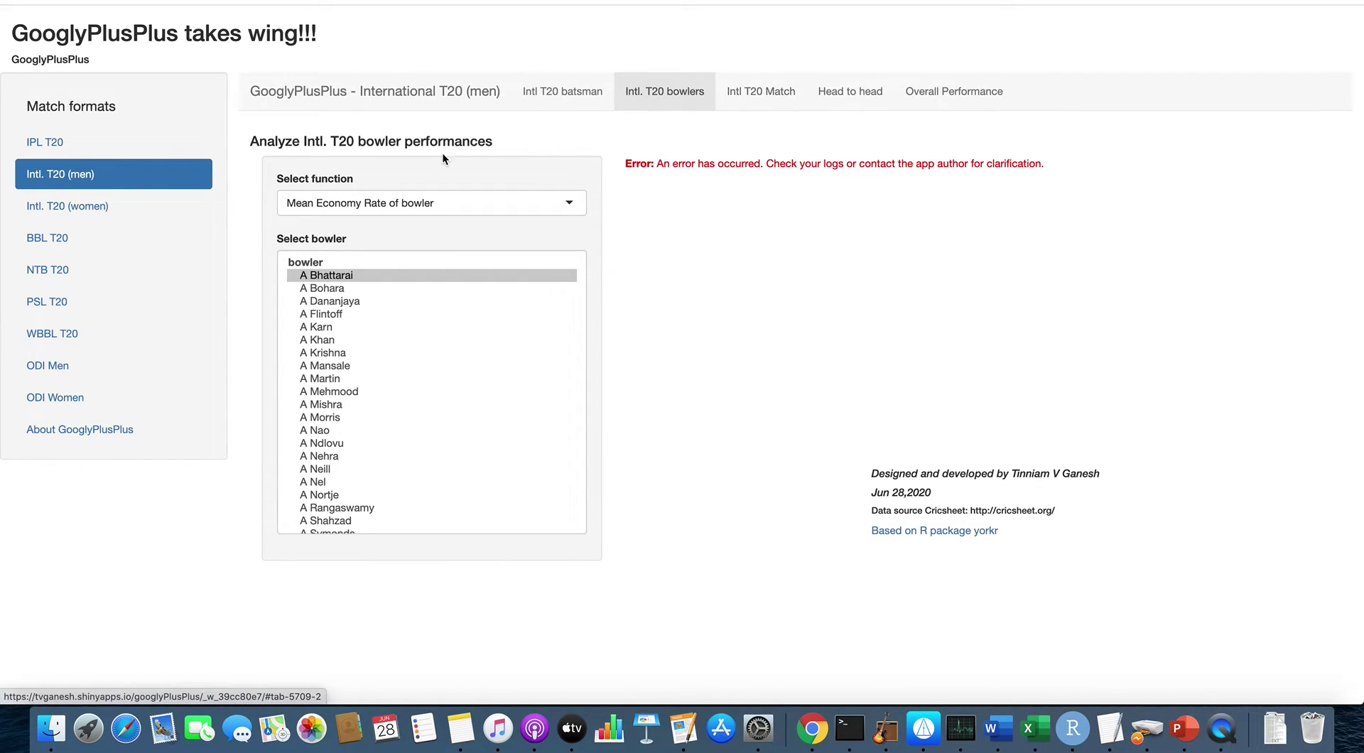
# Go back to the BBL T20 format and browse the matches available in its match analysis.
pyautogui.click(72, 248)
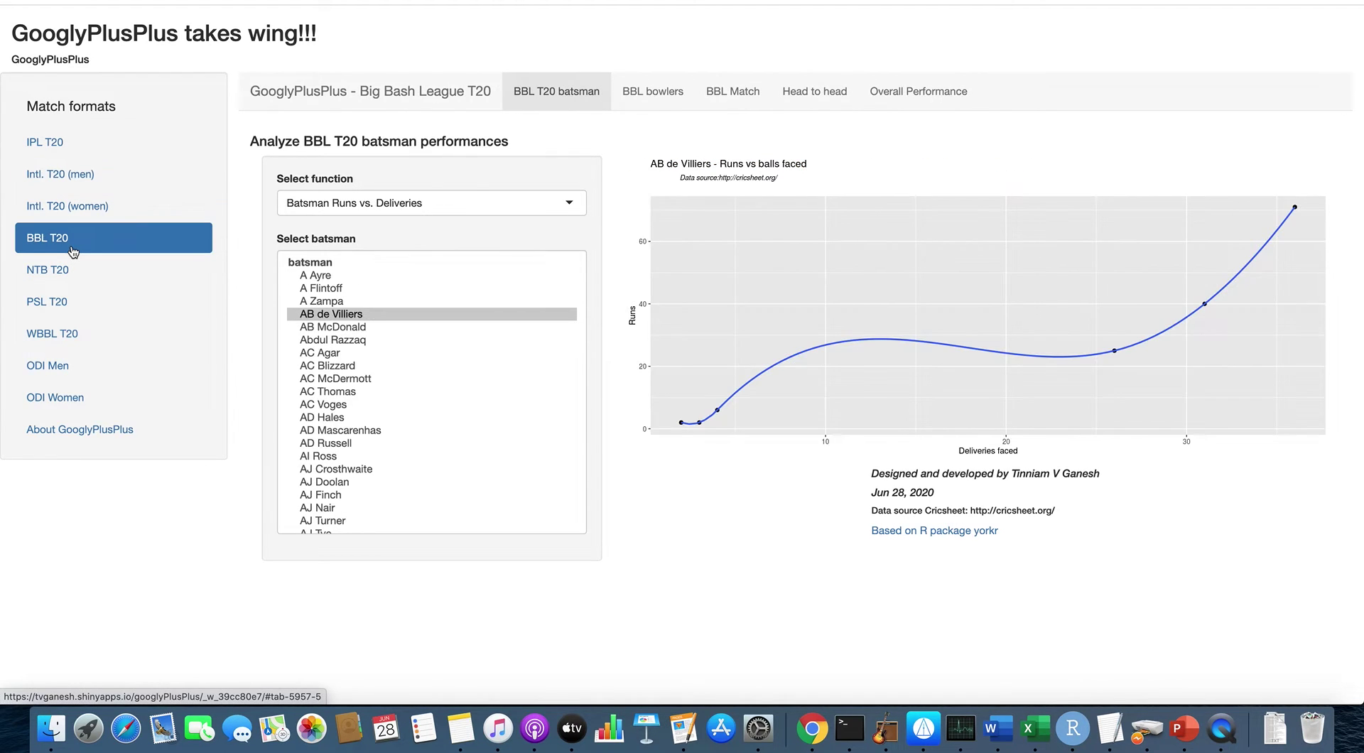
pyautogui.click(733, 91)
pyautogui.scroll(-10, 441, 356)
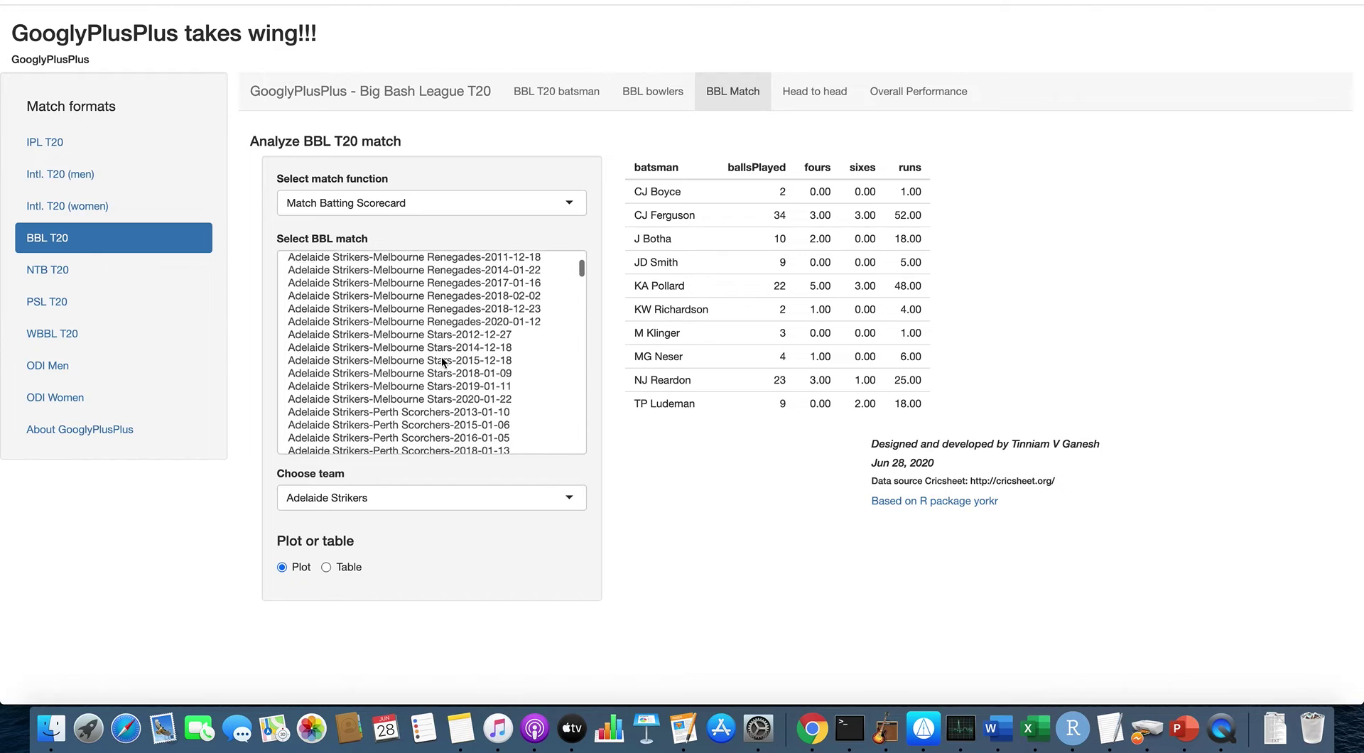
pyautogui.scroll(-10, 442, 367)
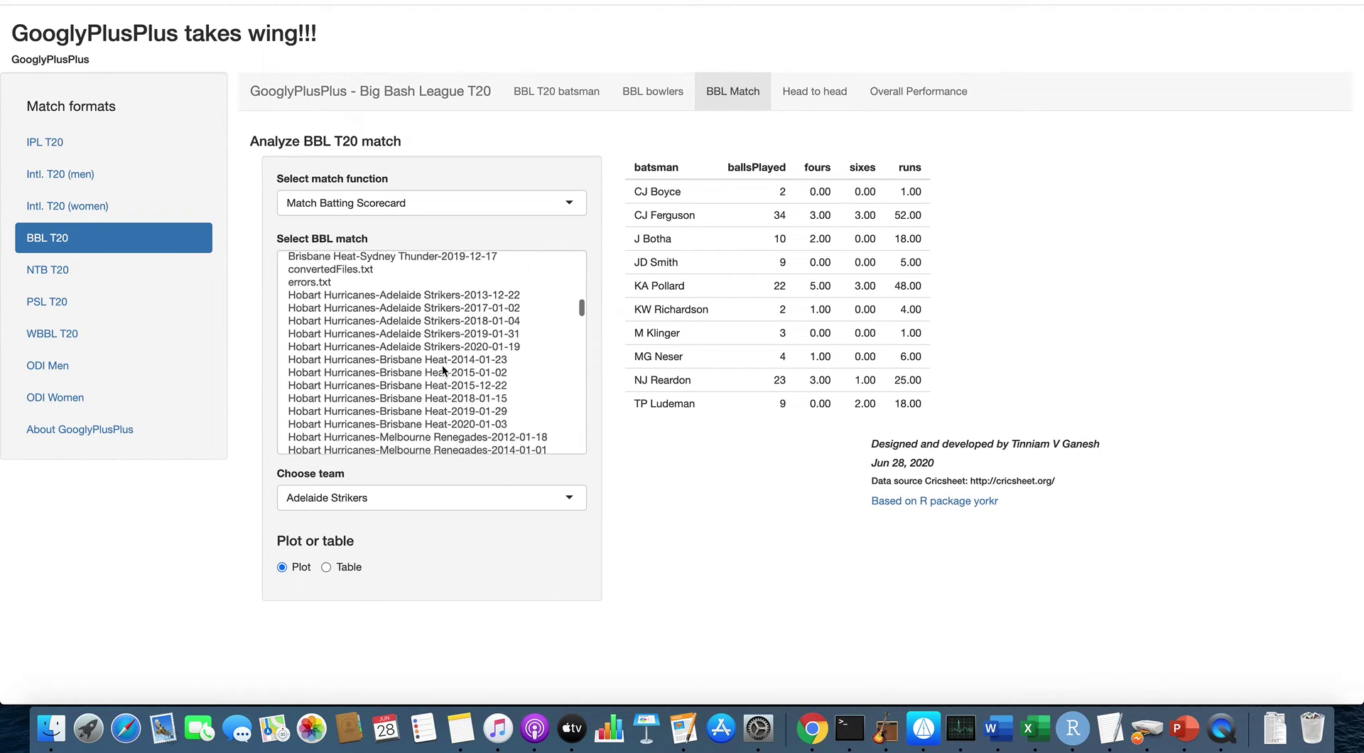
# Browse the team pairings and functions in the BBL head-to-head analysis, and view the BBL overall team performance.
pyautogui.click(814, 91)
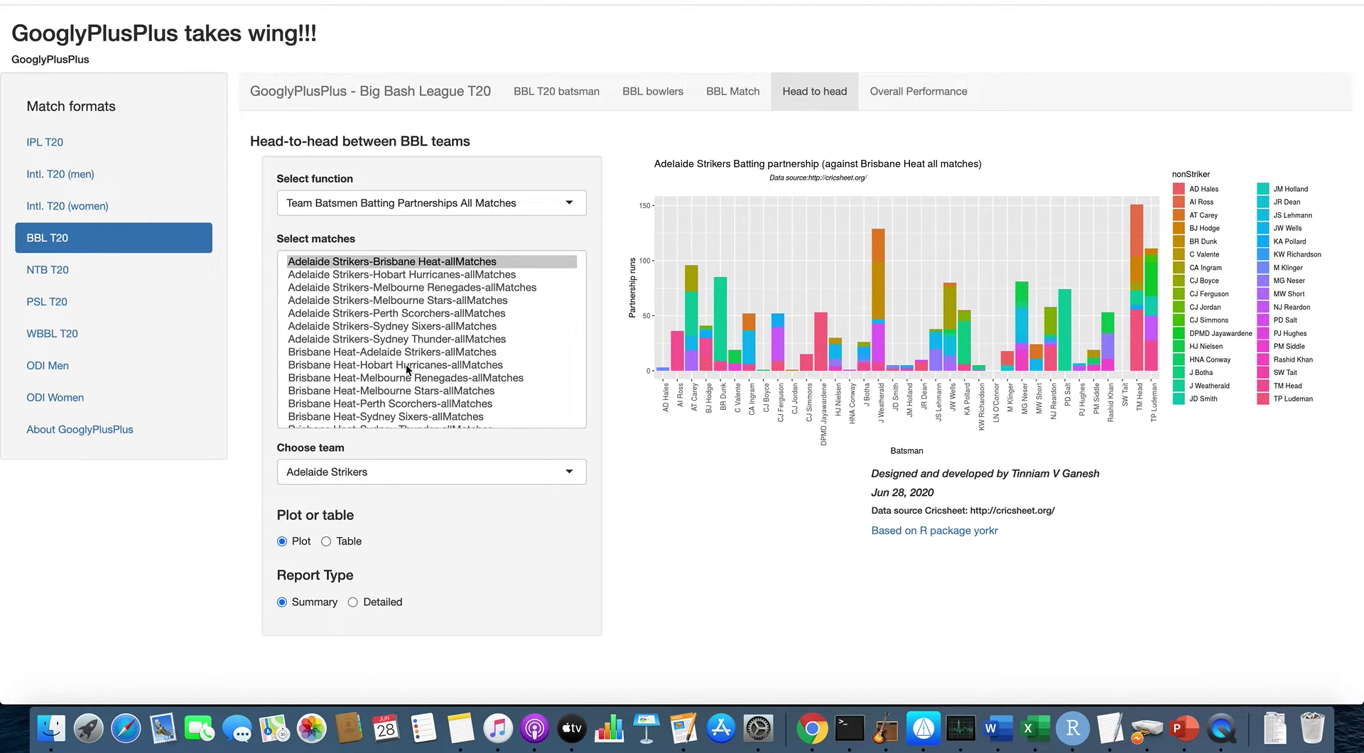
pyautogui.scroll(-4, 394, 389)
pyautogui.scroll(-5, 395, 390)
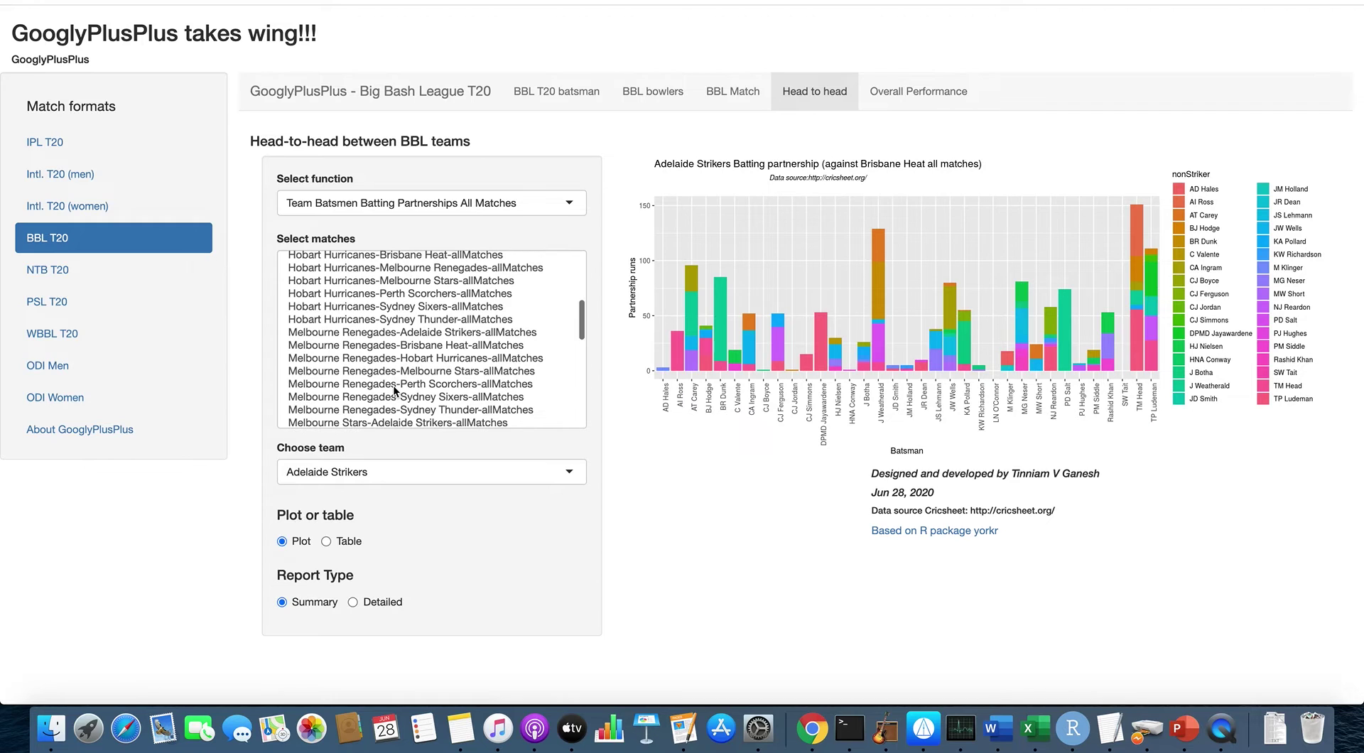
pyautogui.scroll(-4, 394, 389)
pyautogui.scroll(-7, 394, 390)
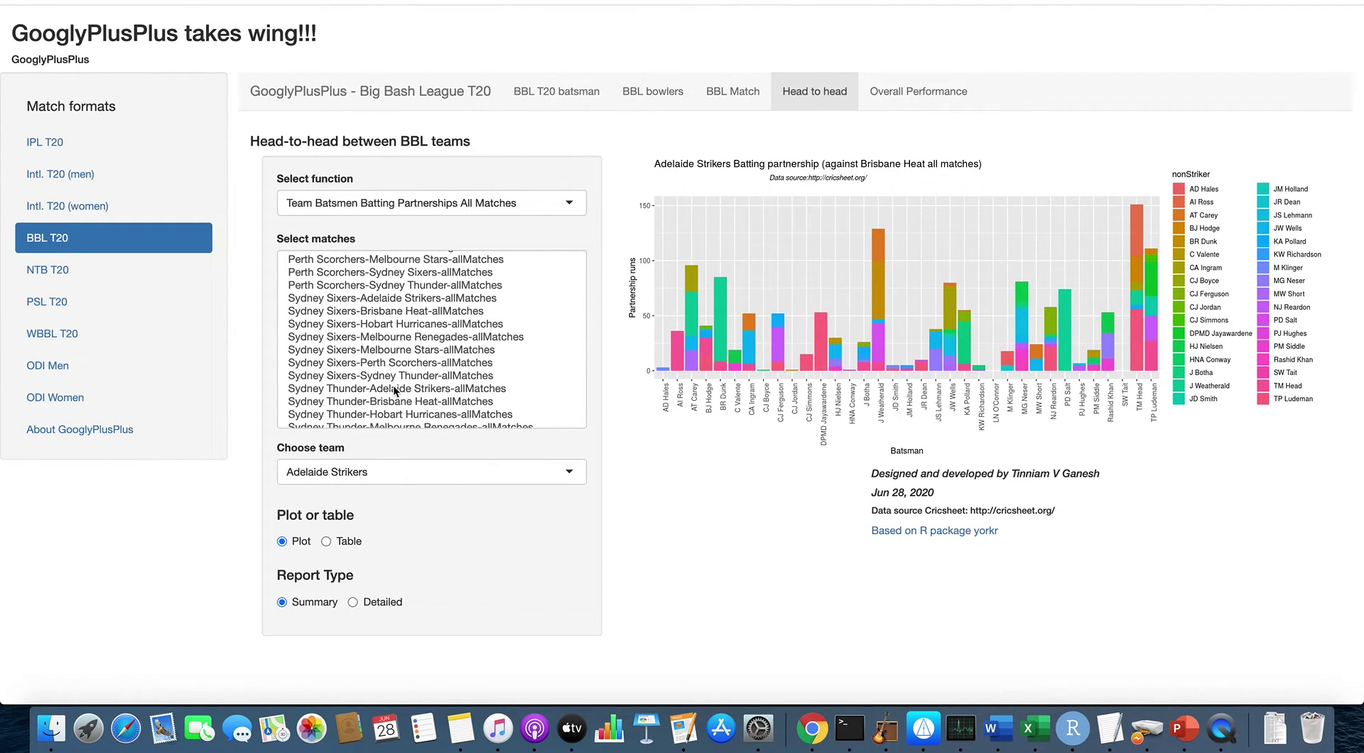
pyautogui.click(494, 212)
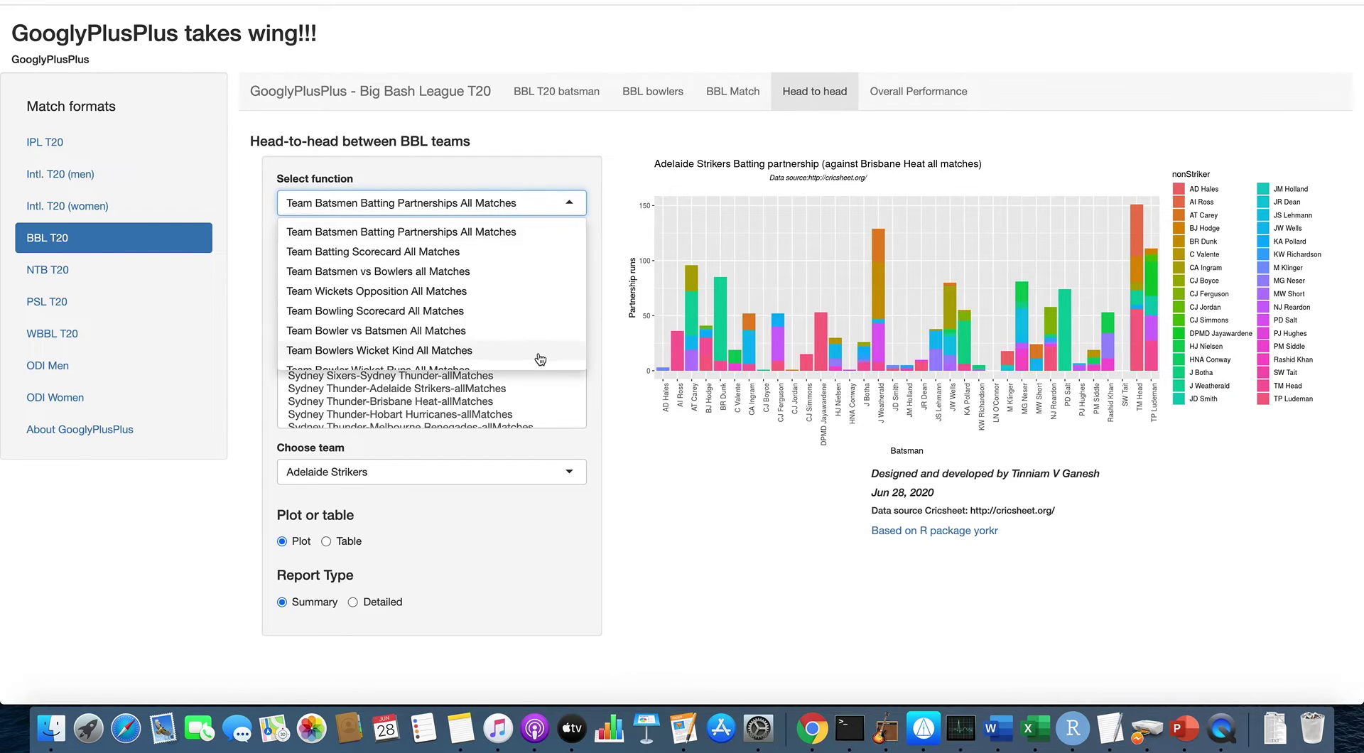
pyautogui.click(939, 93)
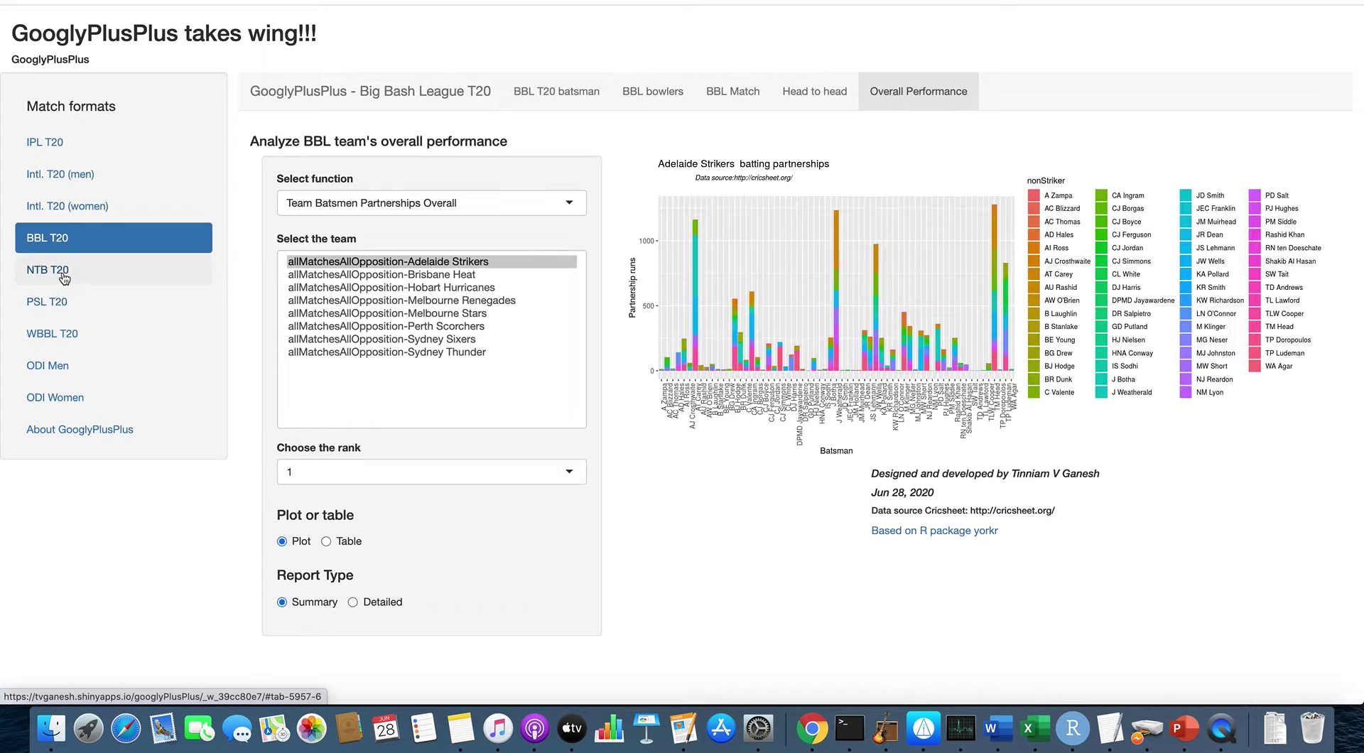
# Switch to the NTB T20 format and plot Batsman Runs vs. Deliveries for AHT Donald.
pyautogui.click(64, 277)
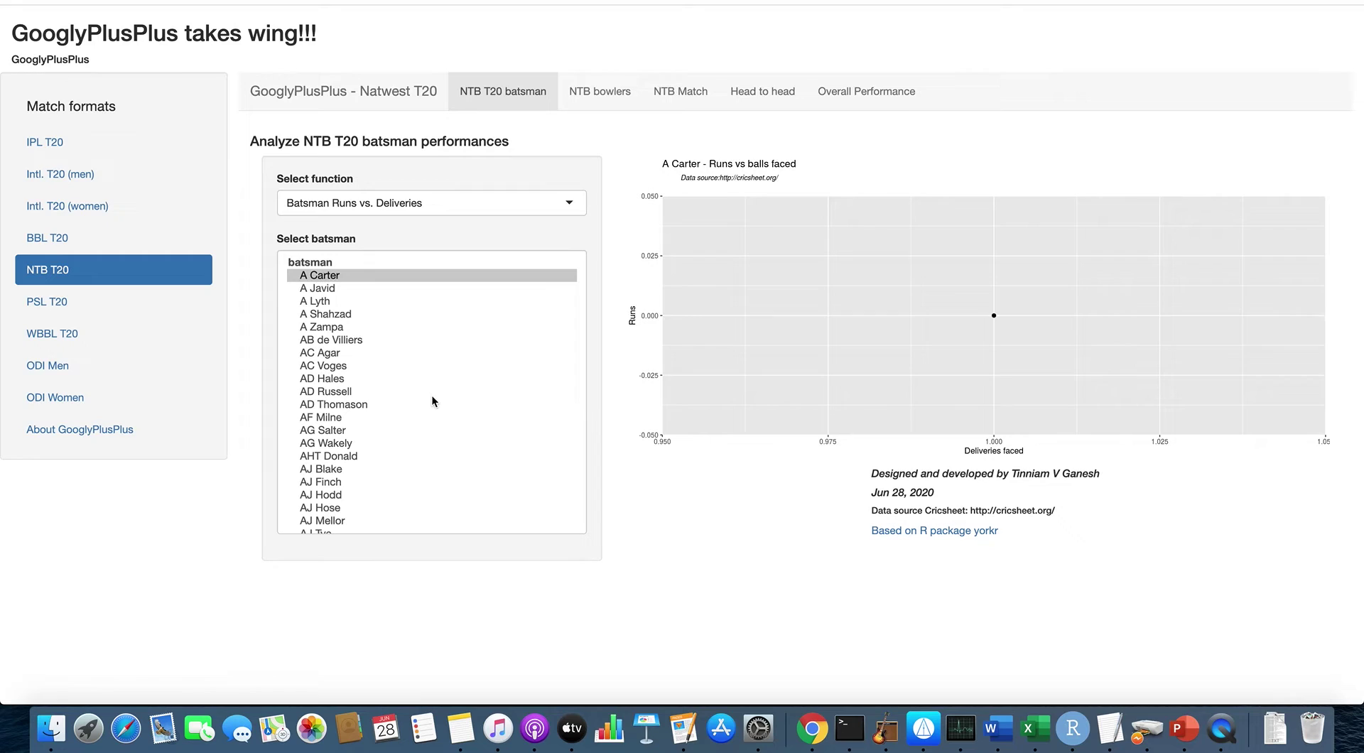
pyautogui.scroll(-1, 432, 398)
pyautogui.click(360, 444)
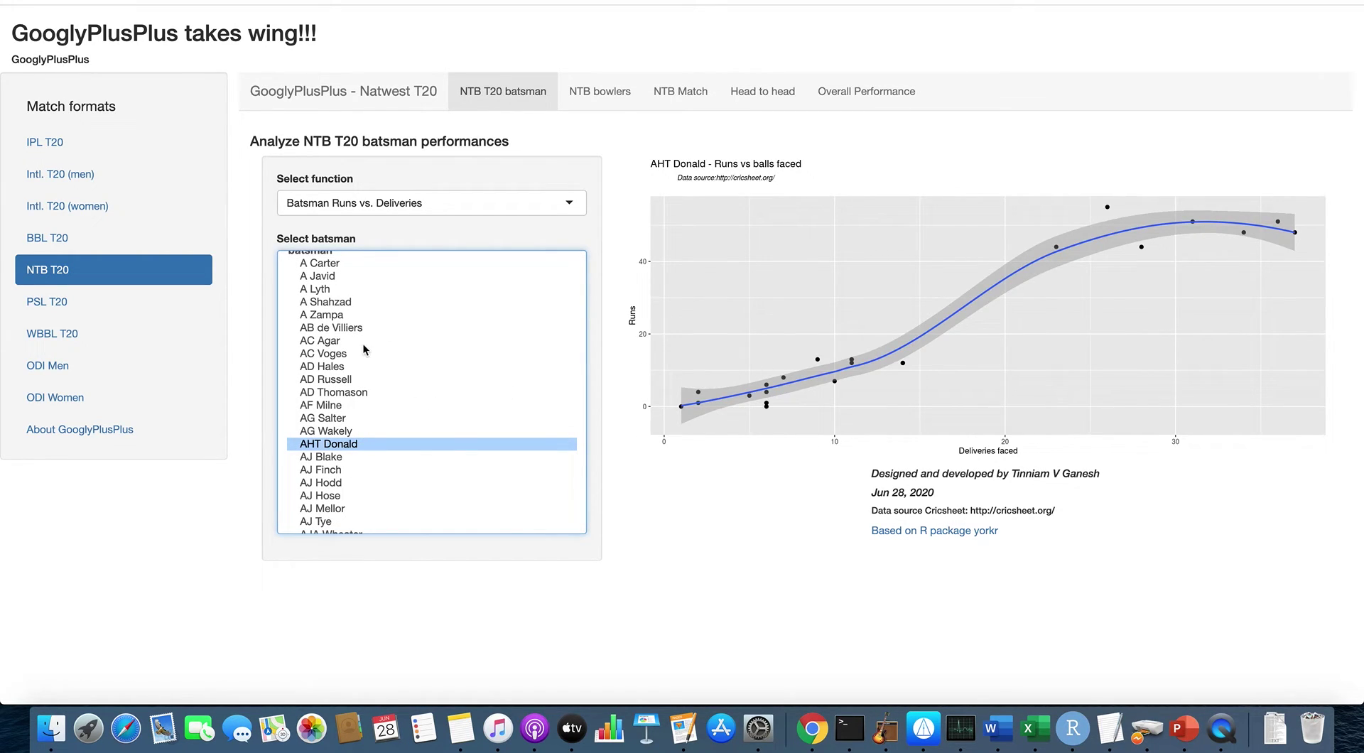
# Switch to the PSL T20 format and show Karachi Kings' Match Batting Scorecard for Islamabad United-Karachi Kings-2017-02-17.
pyautogui.click(74, 302)
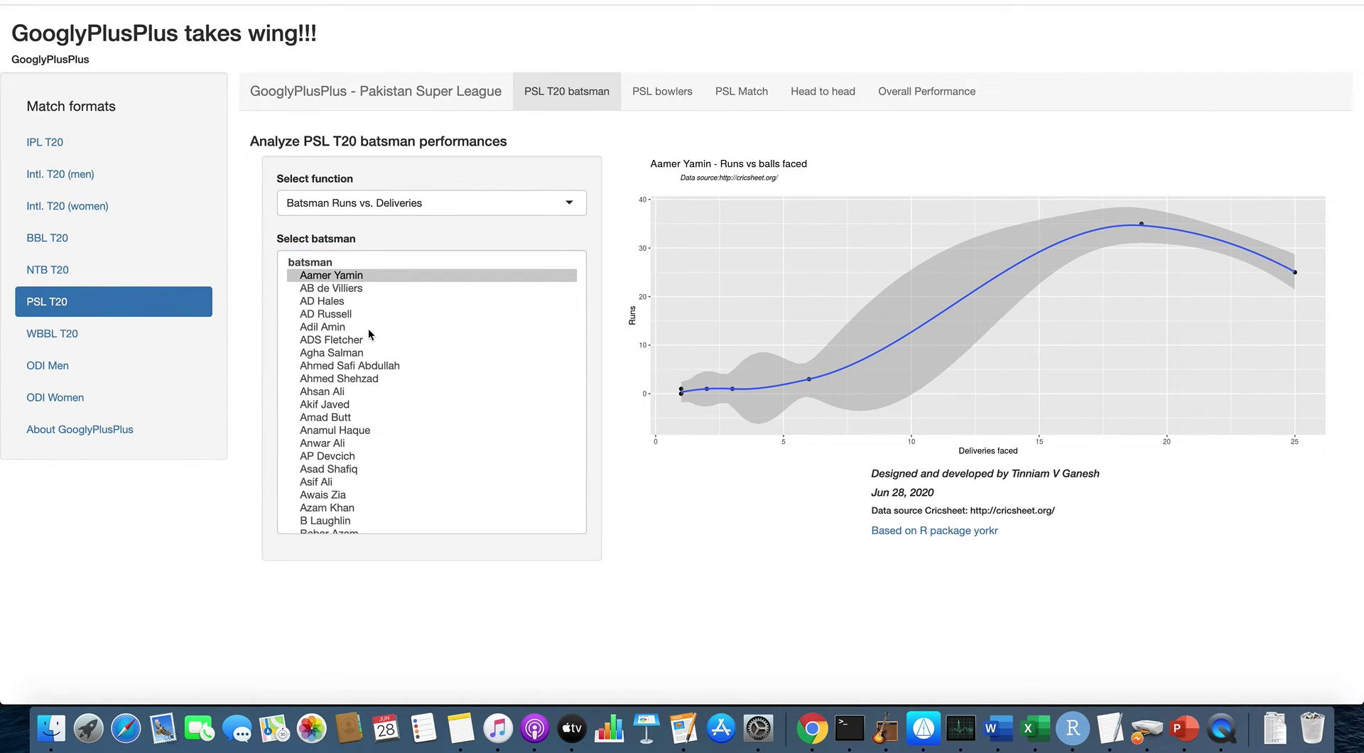
pyautogui.click(767, 103)
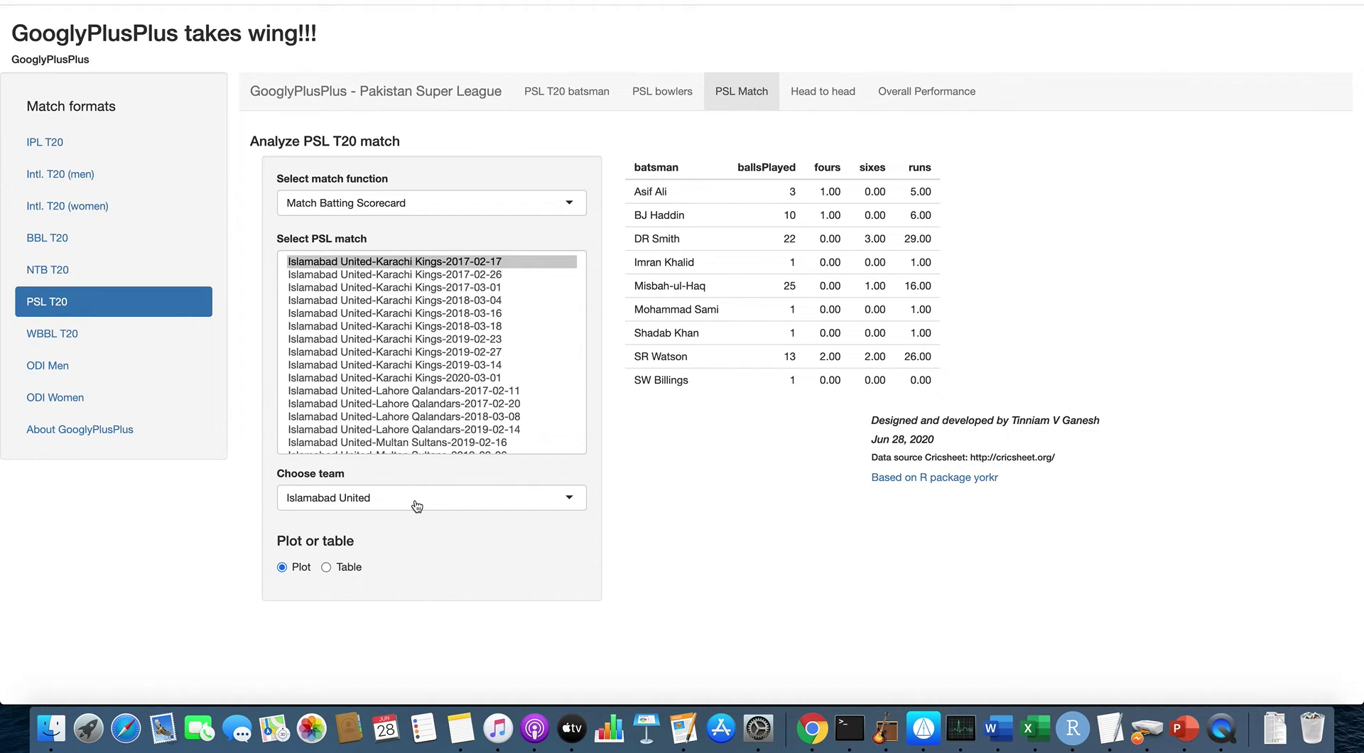
pyautogui.click(495, 495)
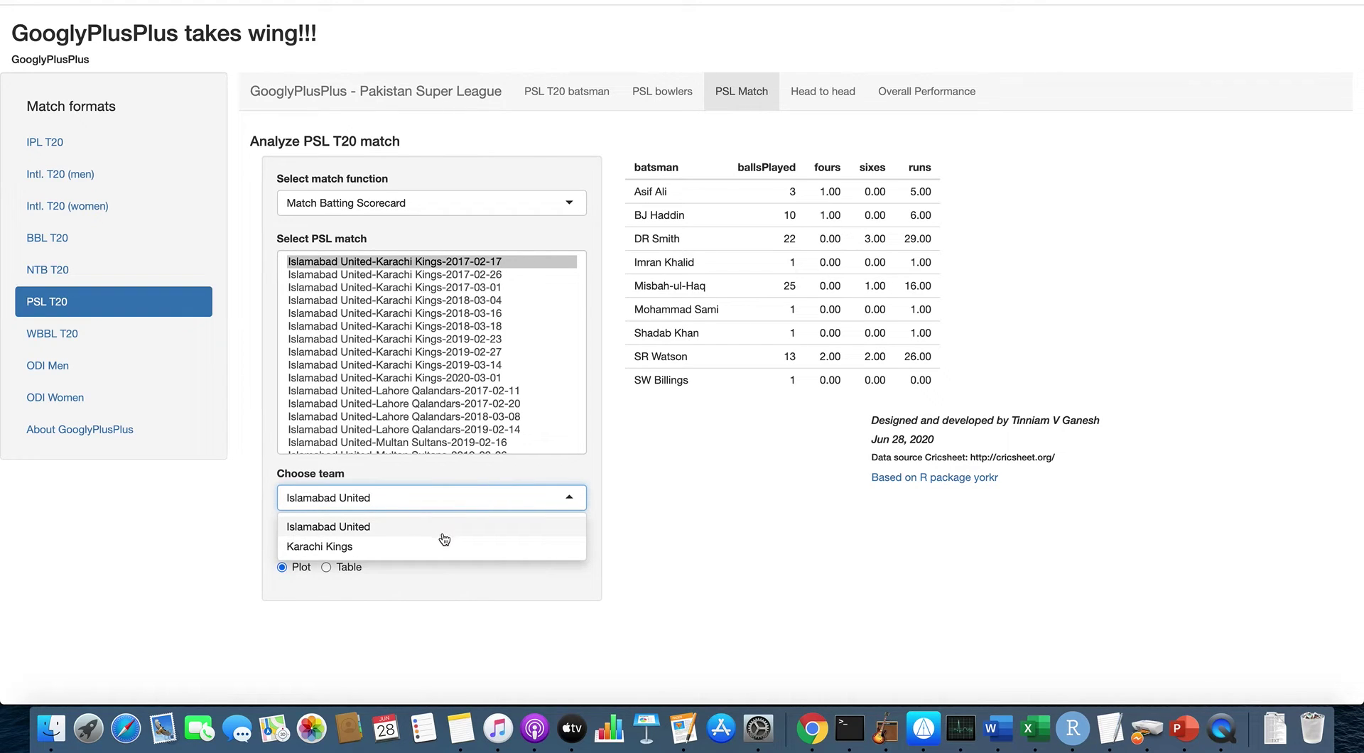
pyautogui.click(440, 563)
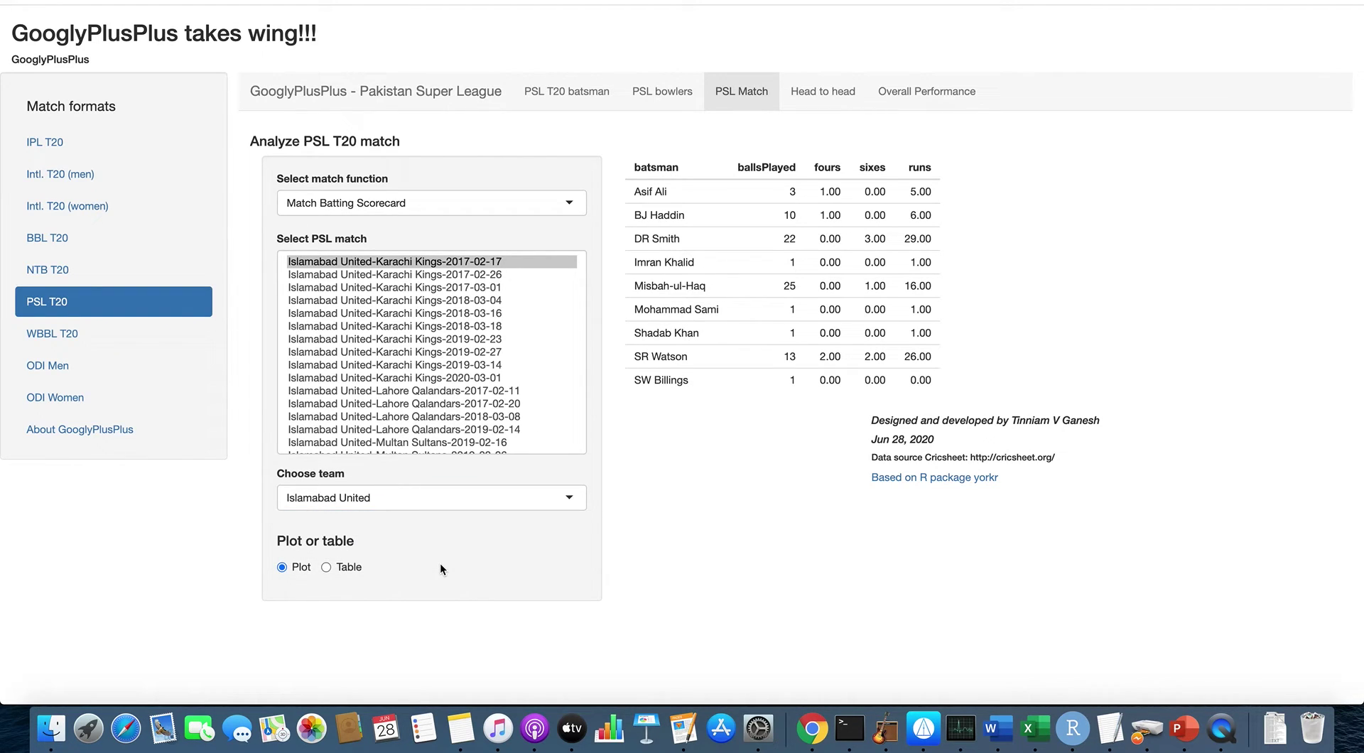
pyautogui.click(476, 504)
pyautogui.click(353, 550)
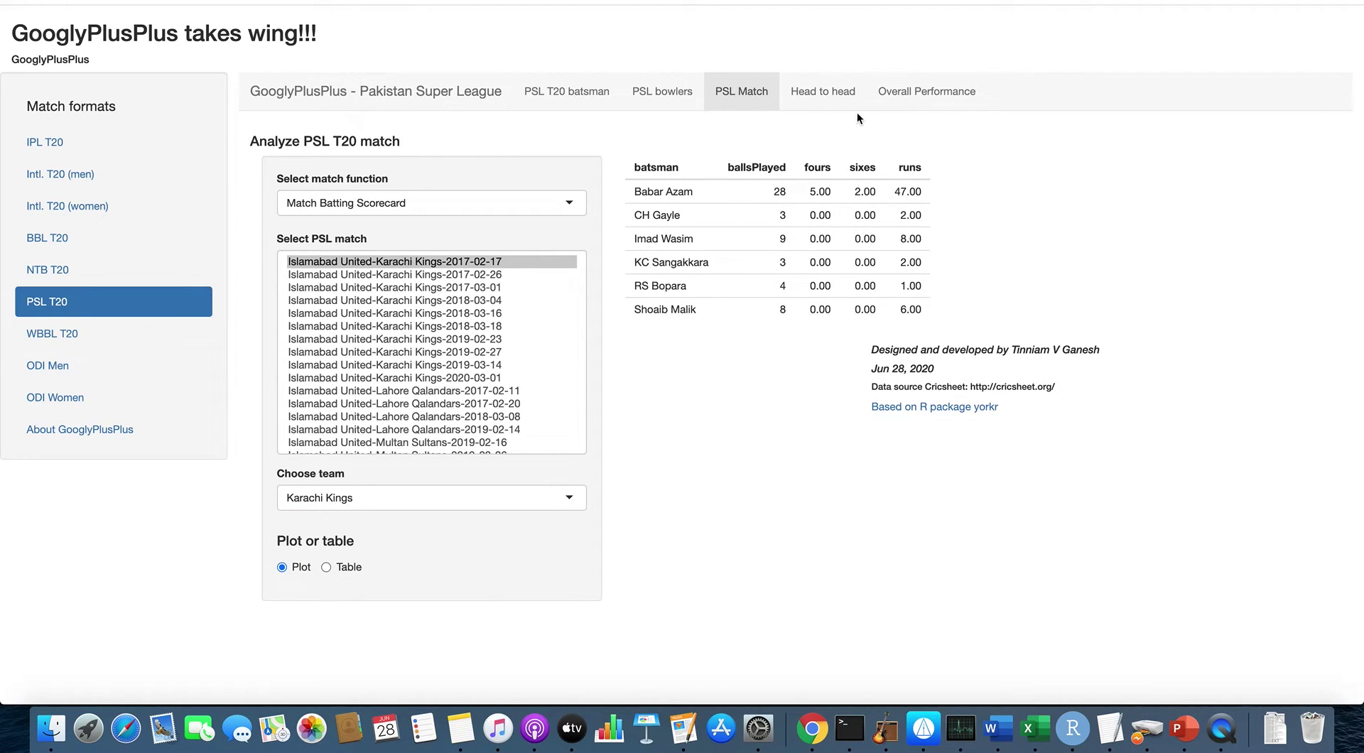
# Show Team Batsmen Partnerships Overall in the PSL overall performance analysis as a summary table for Karachi Kings.
pyautogui.click(905, 93)
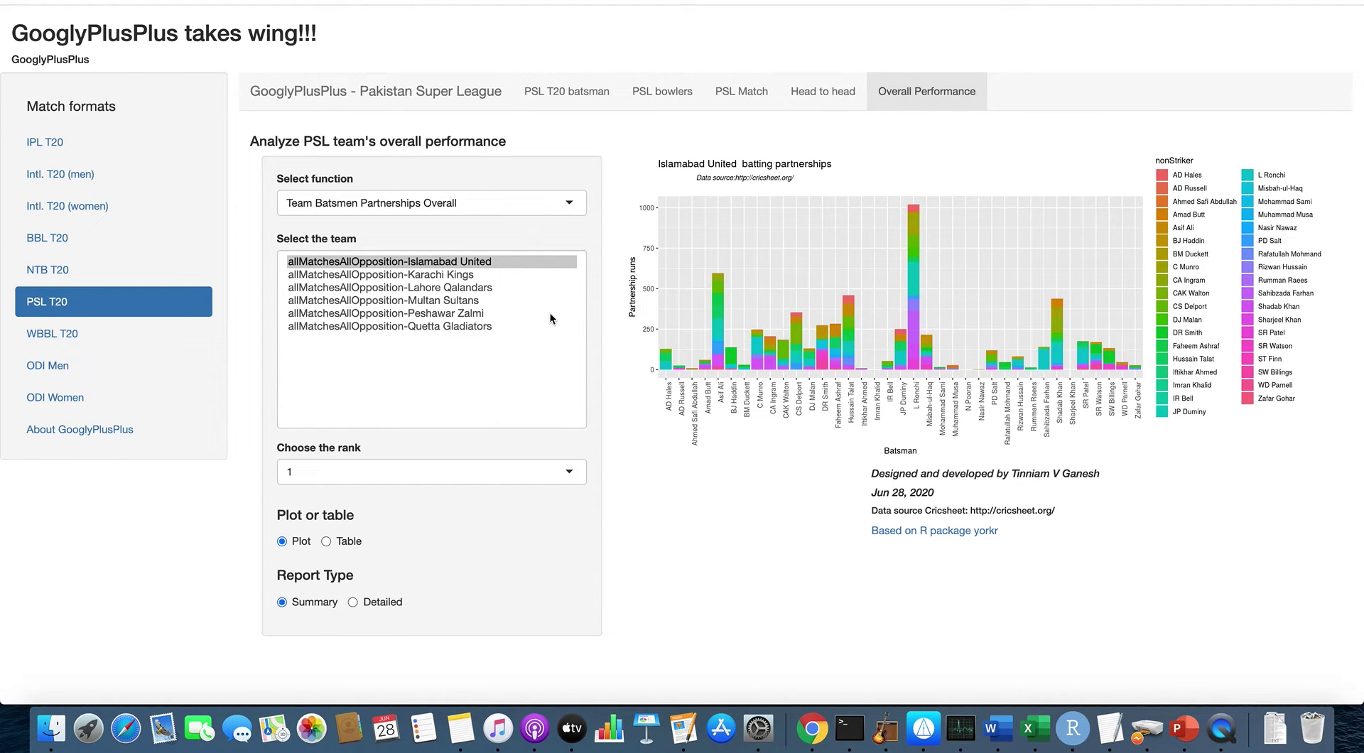
pyautogui.click(494, 206)
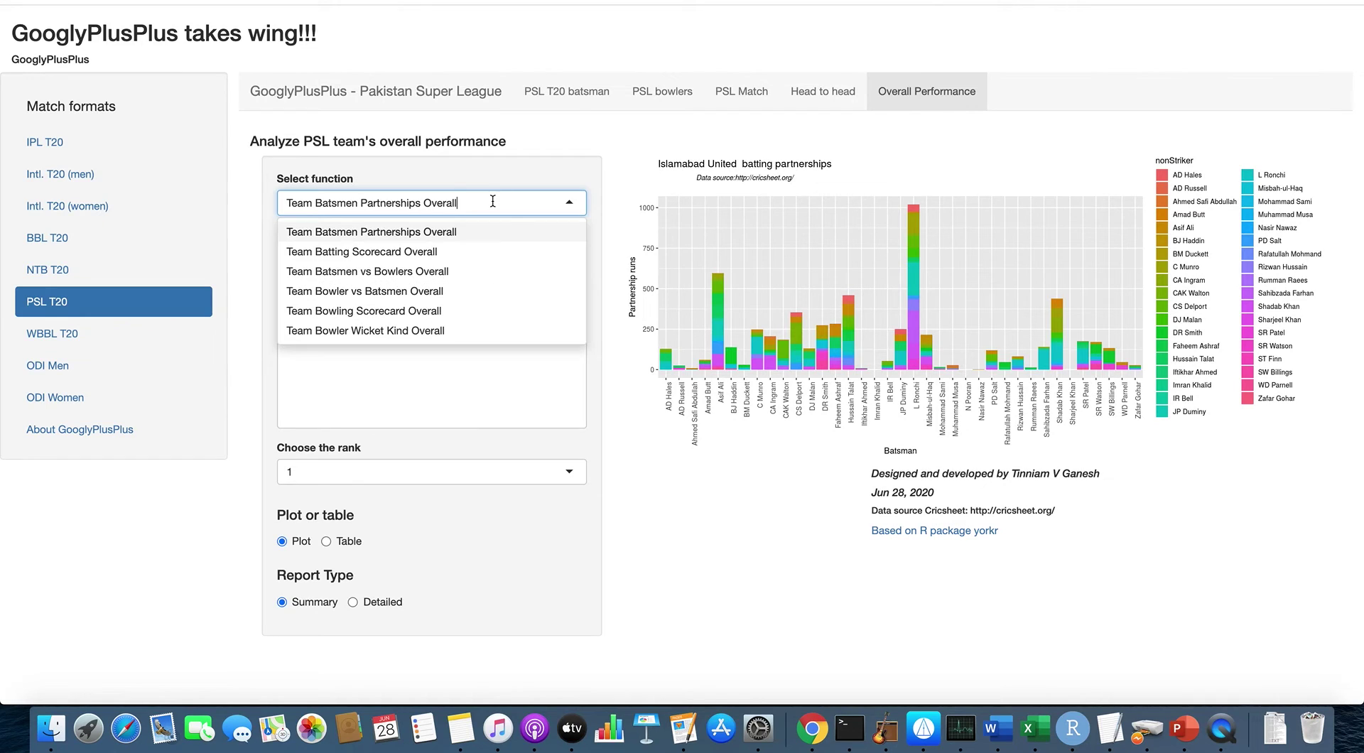
pyautogui.click(451, 233)
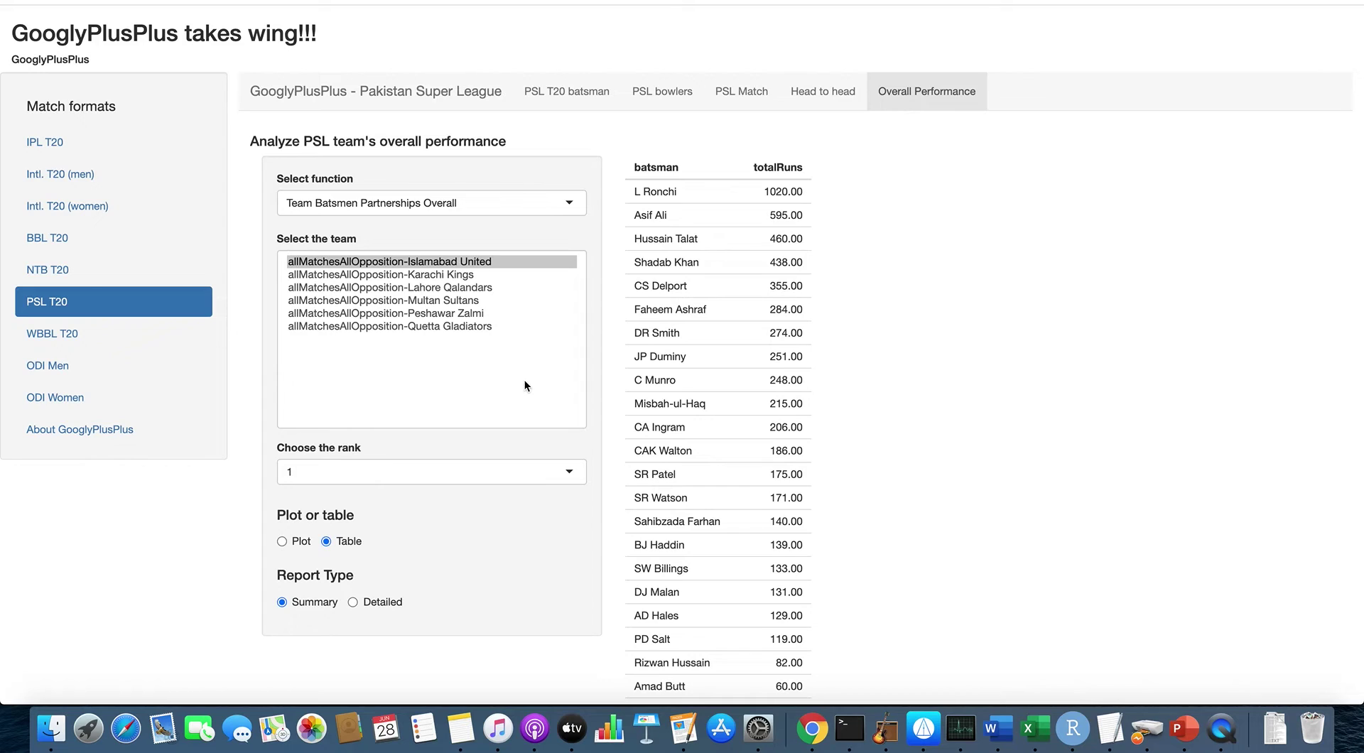
pyautogui.click(474, 275)
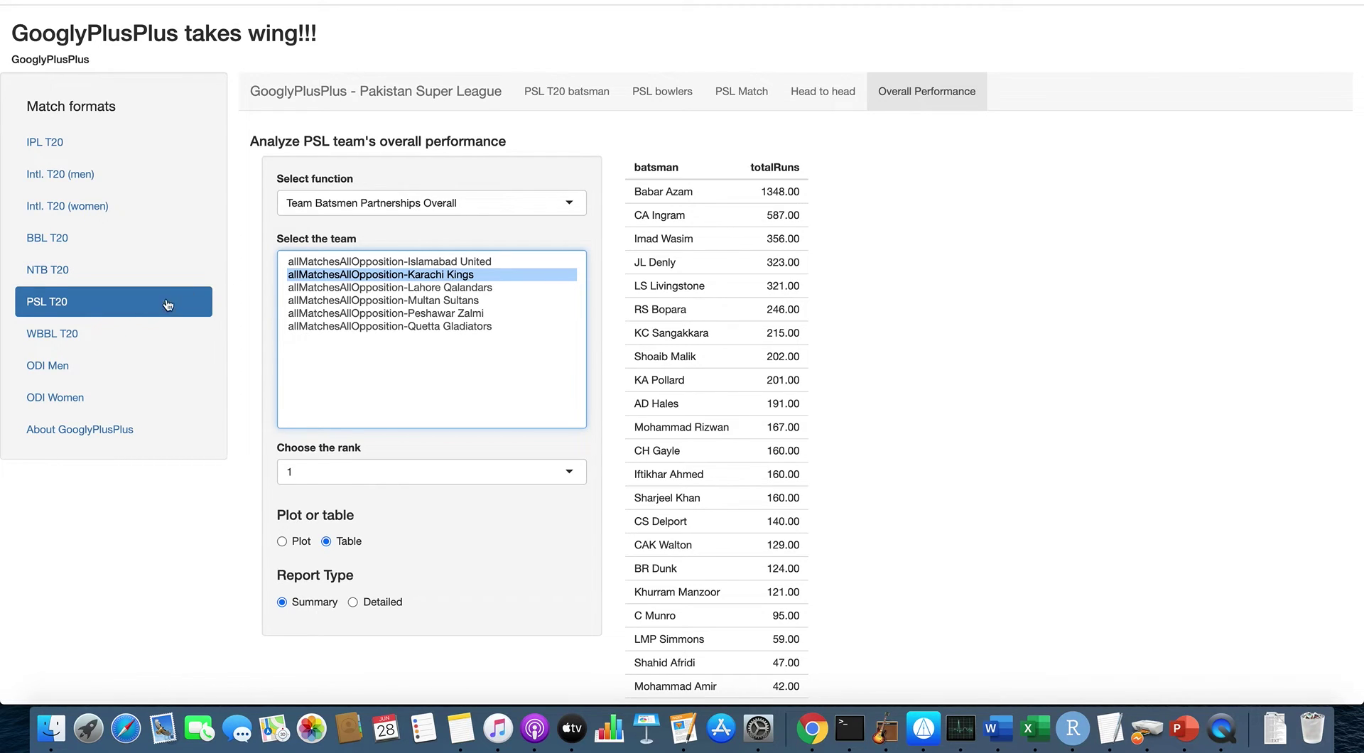
# Switch to the WBBL T20 format and look through its batsman, bowler, match, head-to-head and overall performance analyses.
pyautogui.click(90, 345)
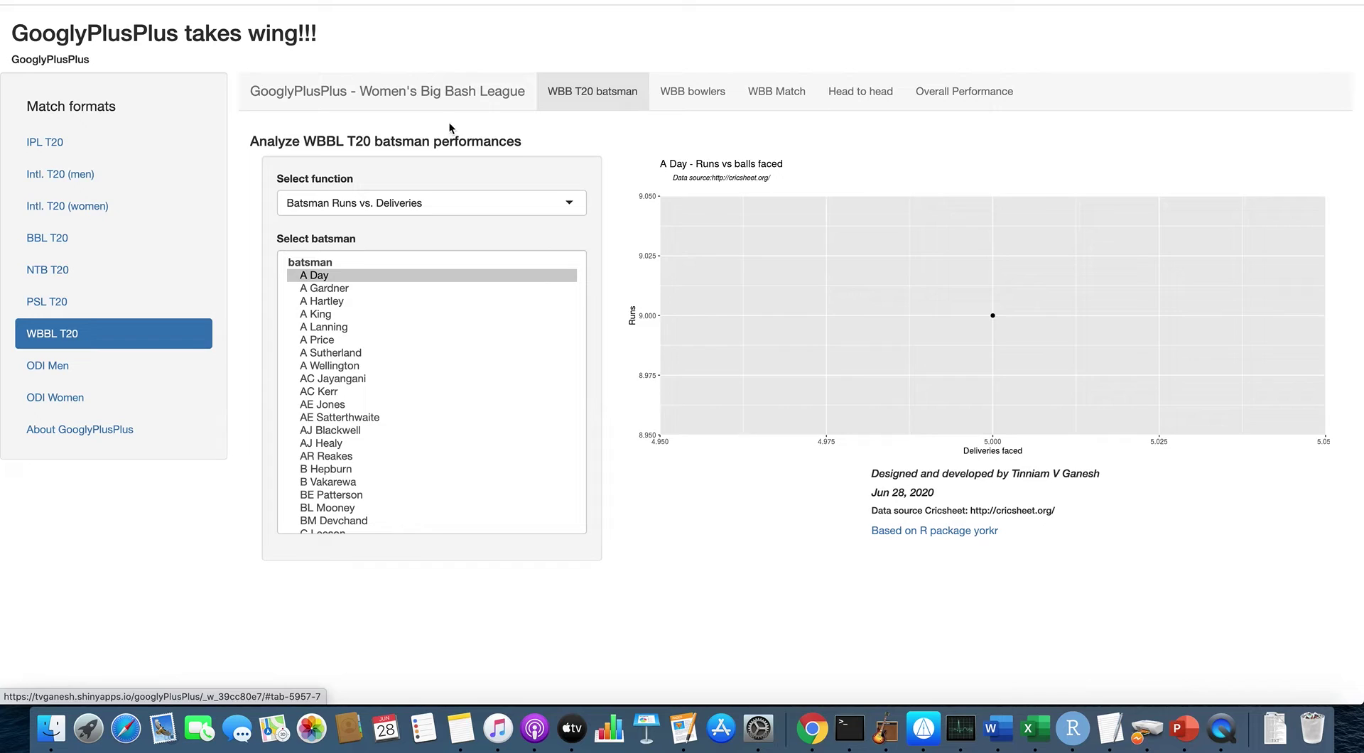
pyautogui.click(702, 95)
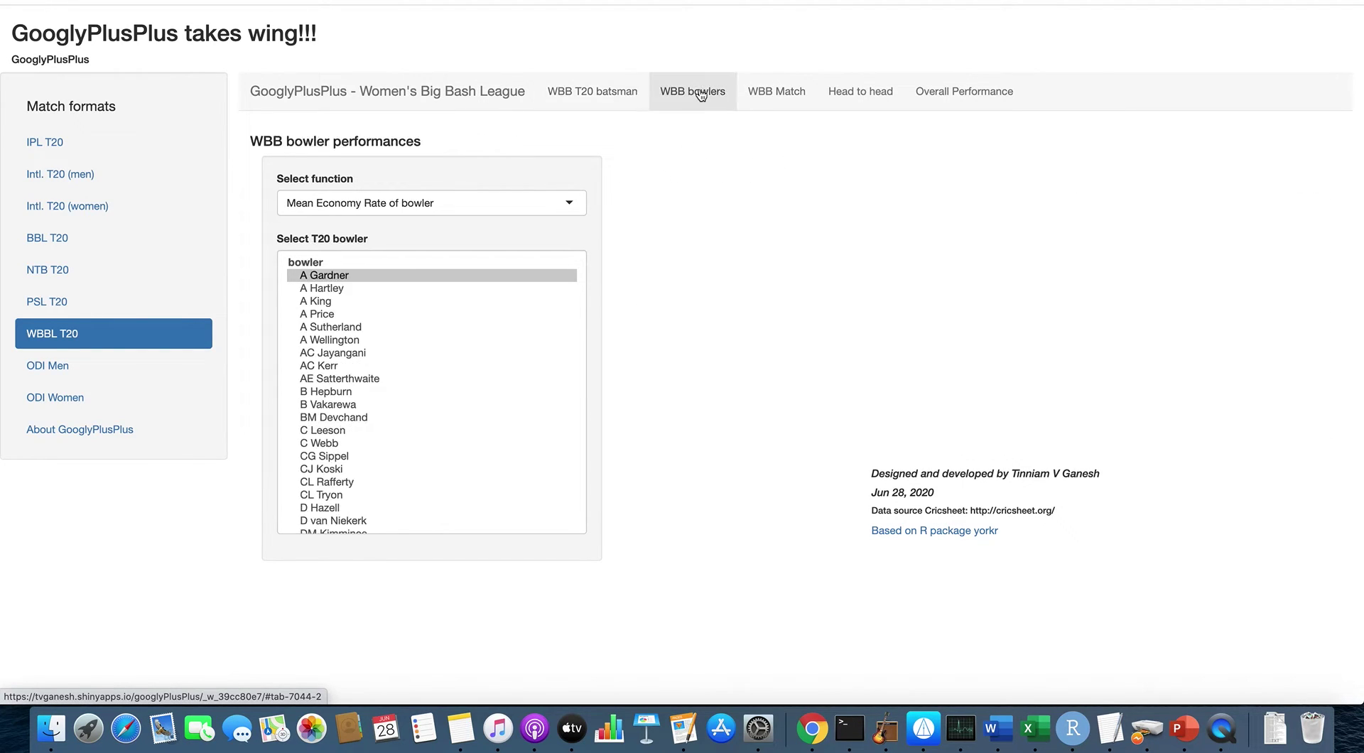
pyautogui.click(774, 95)
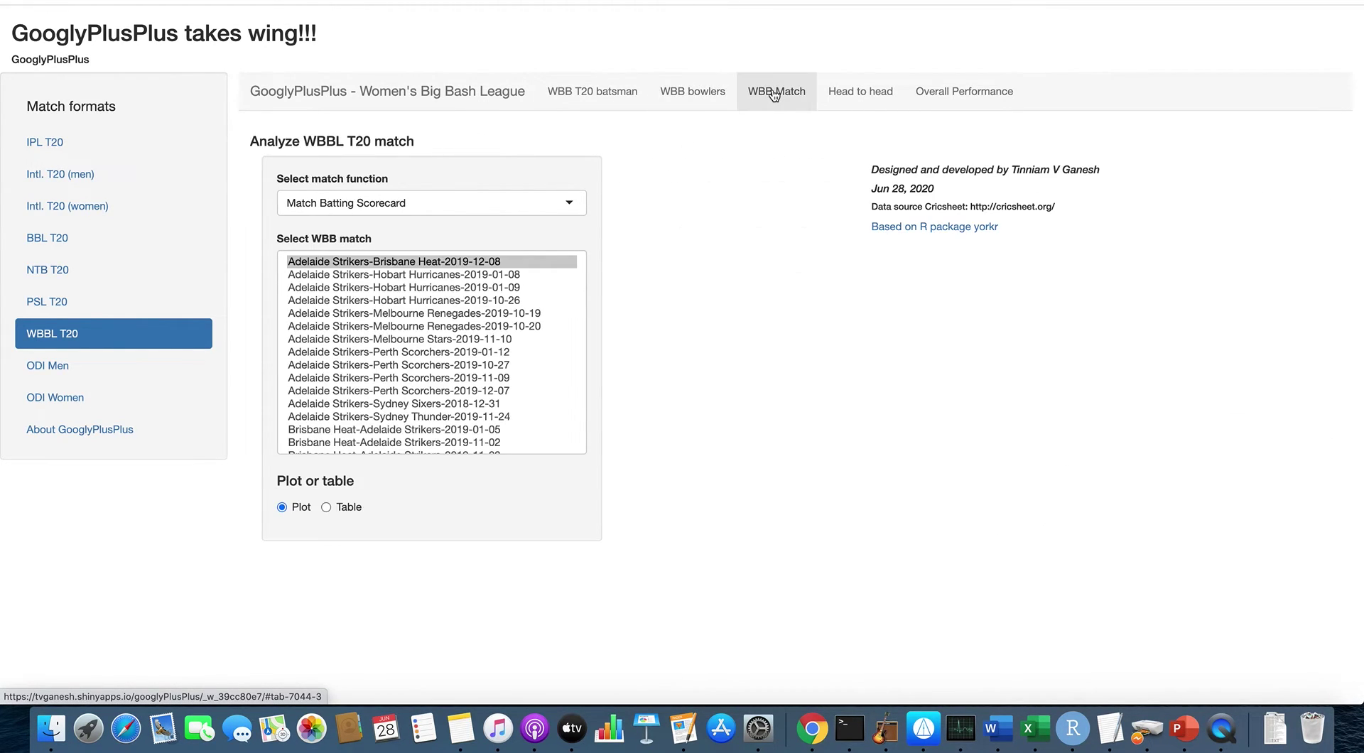
pyautogui.click(847, 93)
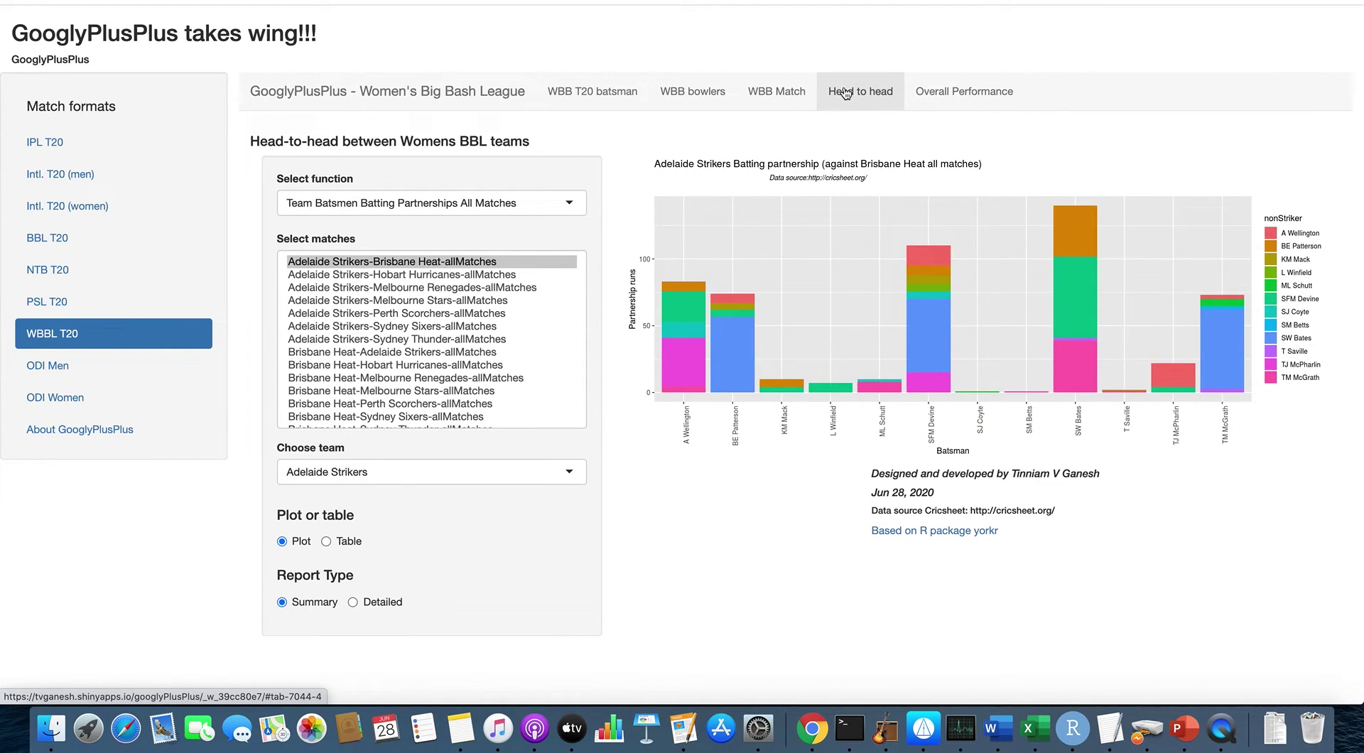
pyautogui.click(954, 99)
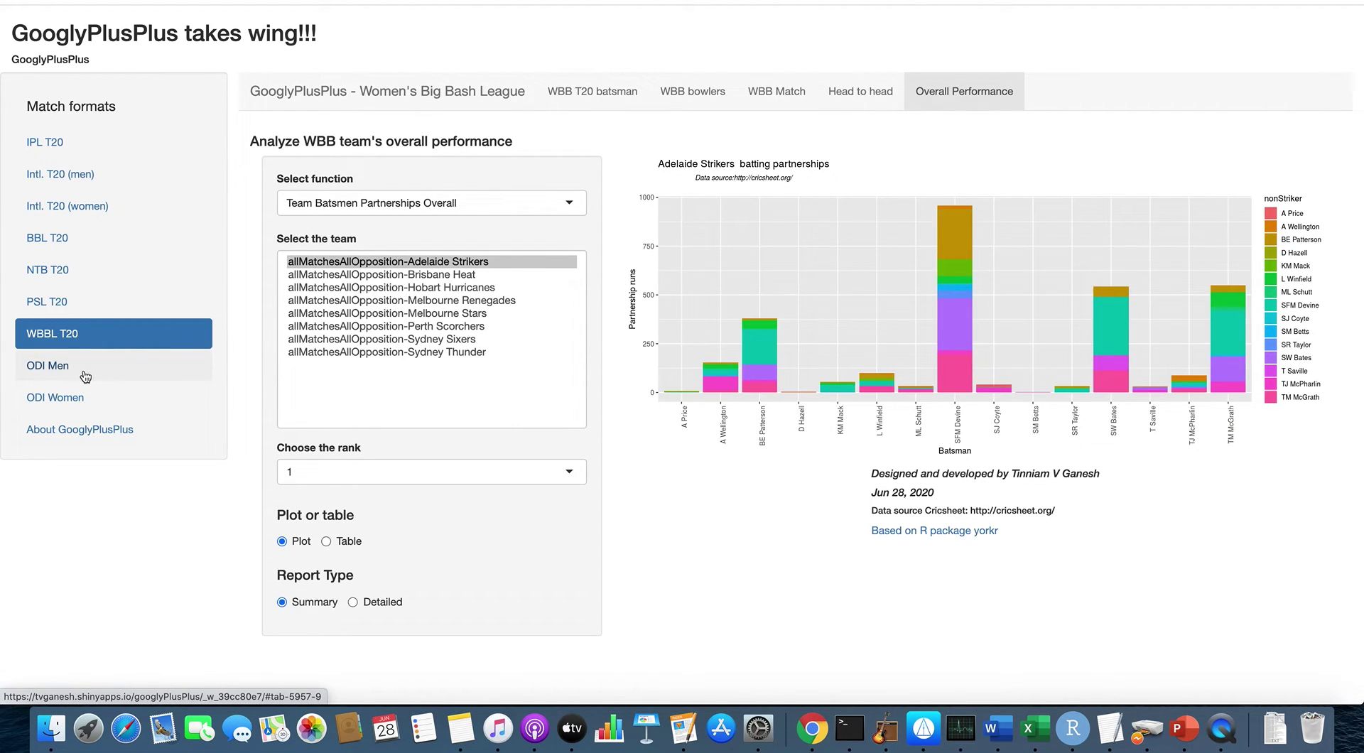
# Switch to the ODI Men format and plot Batsman Runs vs. Deliveries for V Kohli.
pyautogui.click(87, 377)
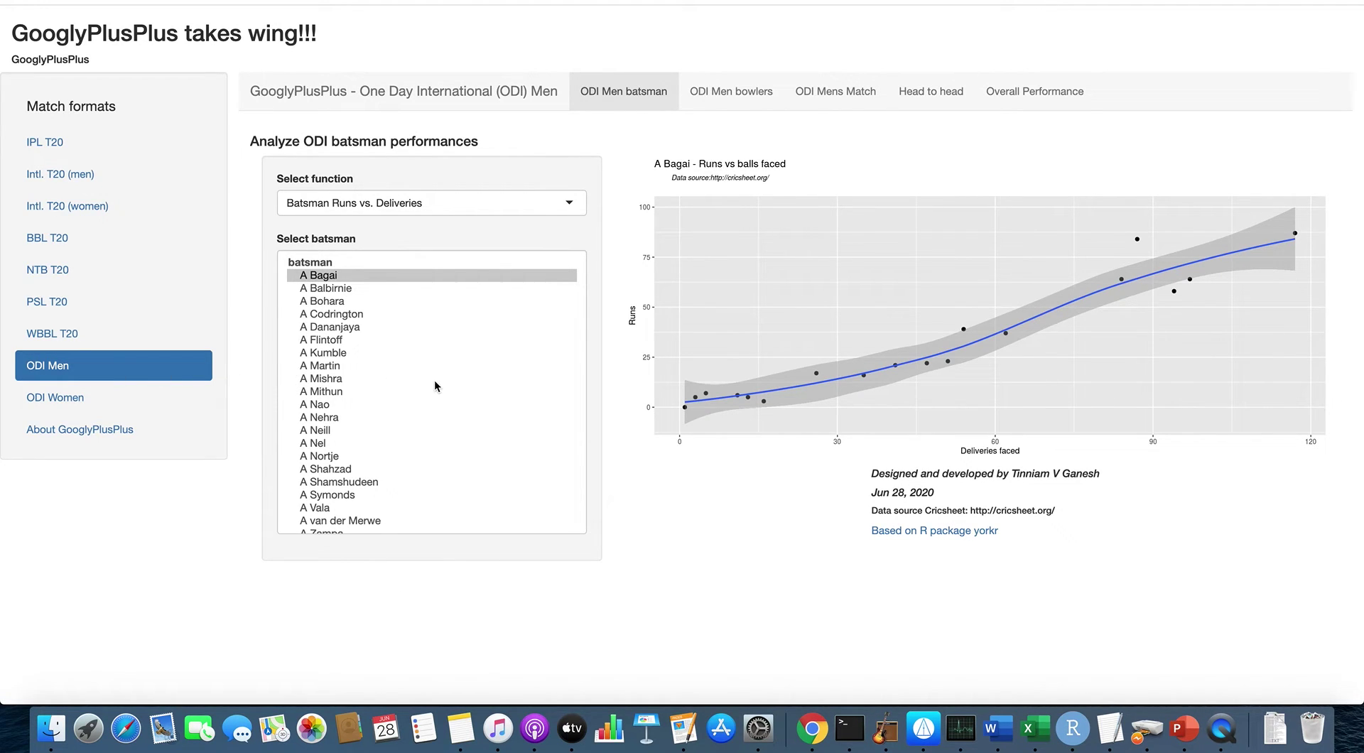
pyautogui.scroll(-15, 435, 386)
pyautogui.scroll(-15, 435, 386)
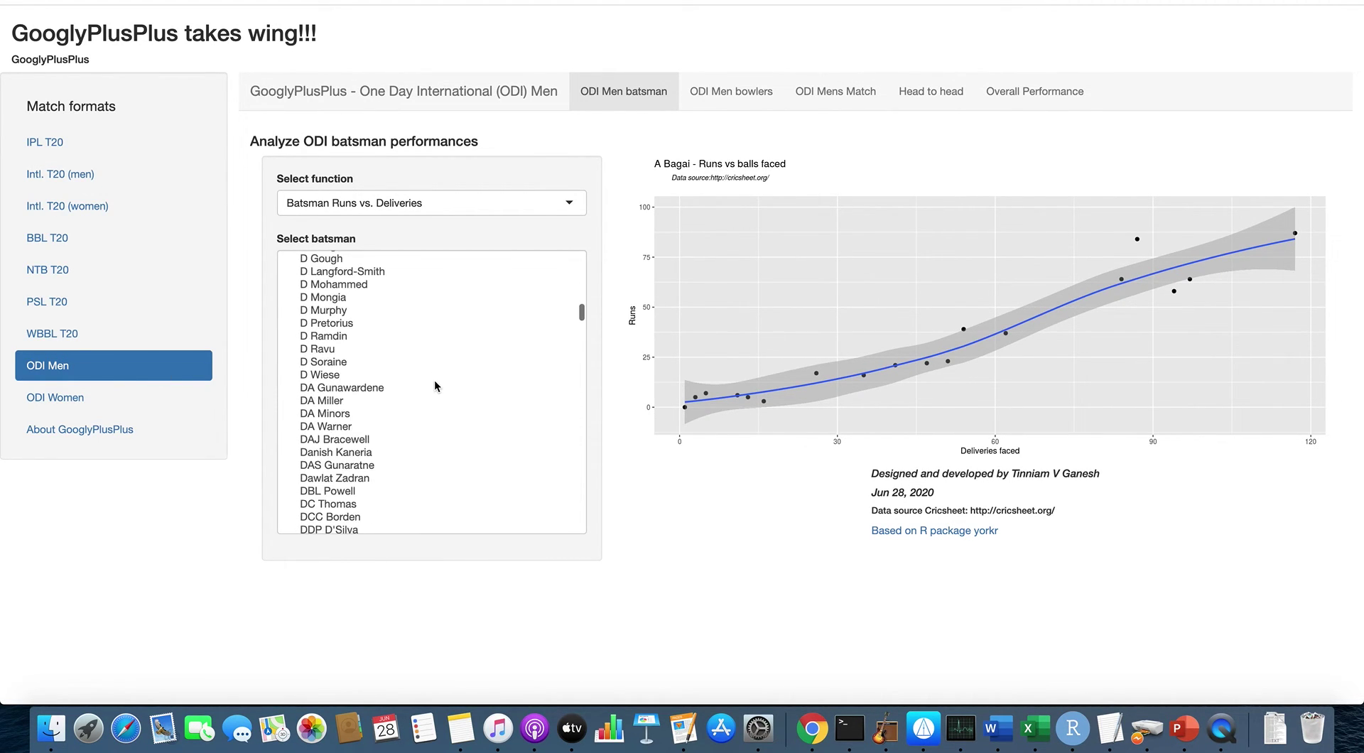
pyautogui.scroll(-15, 435, 385)
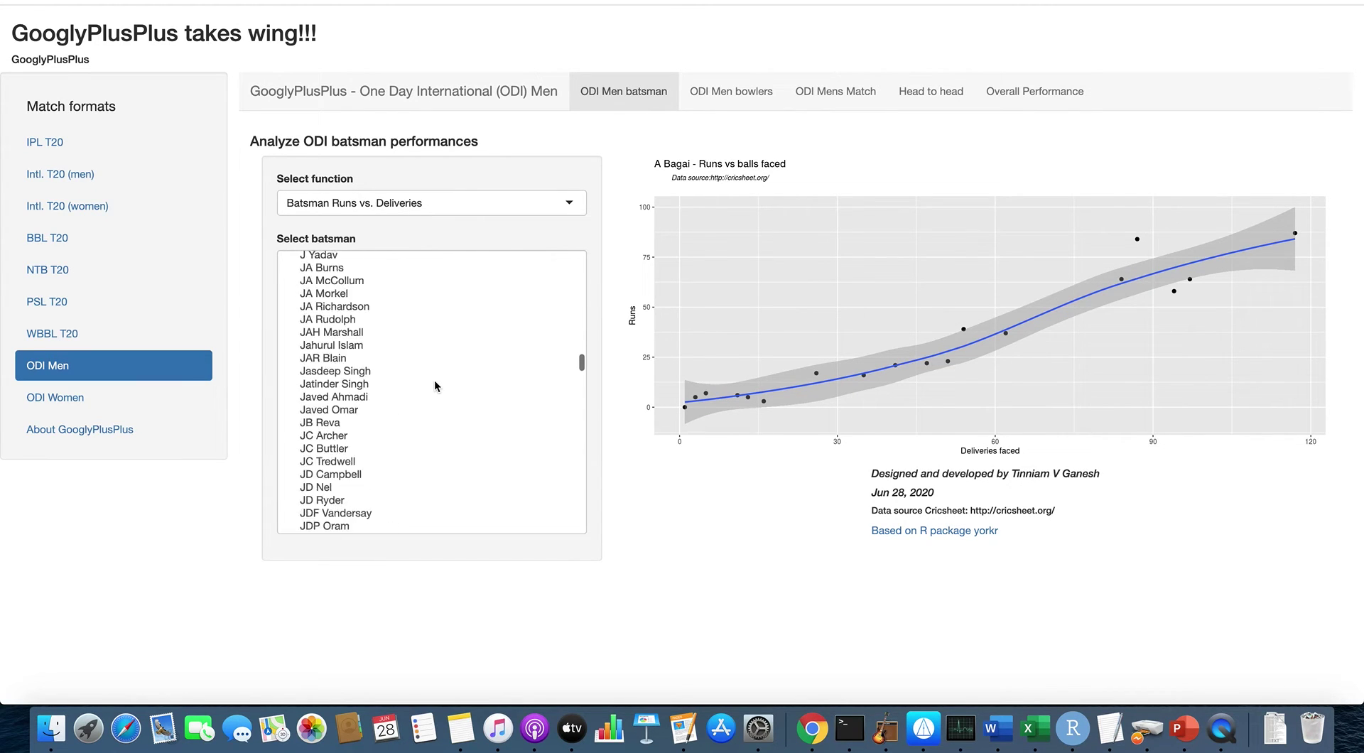
pyautogui.scroll(-15, 435, 386)
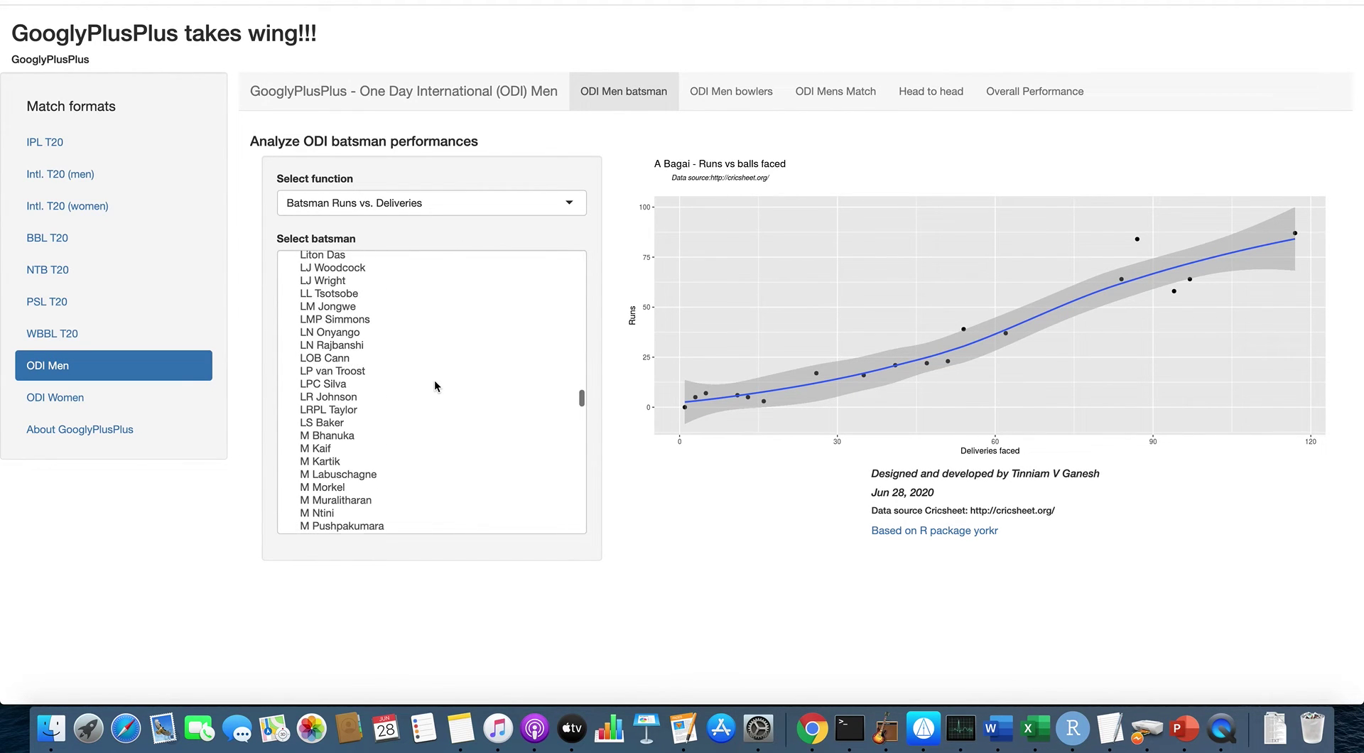
pyautogui.scroll(-15, 436, 385)
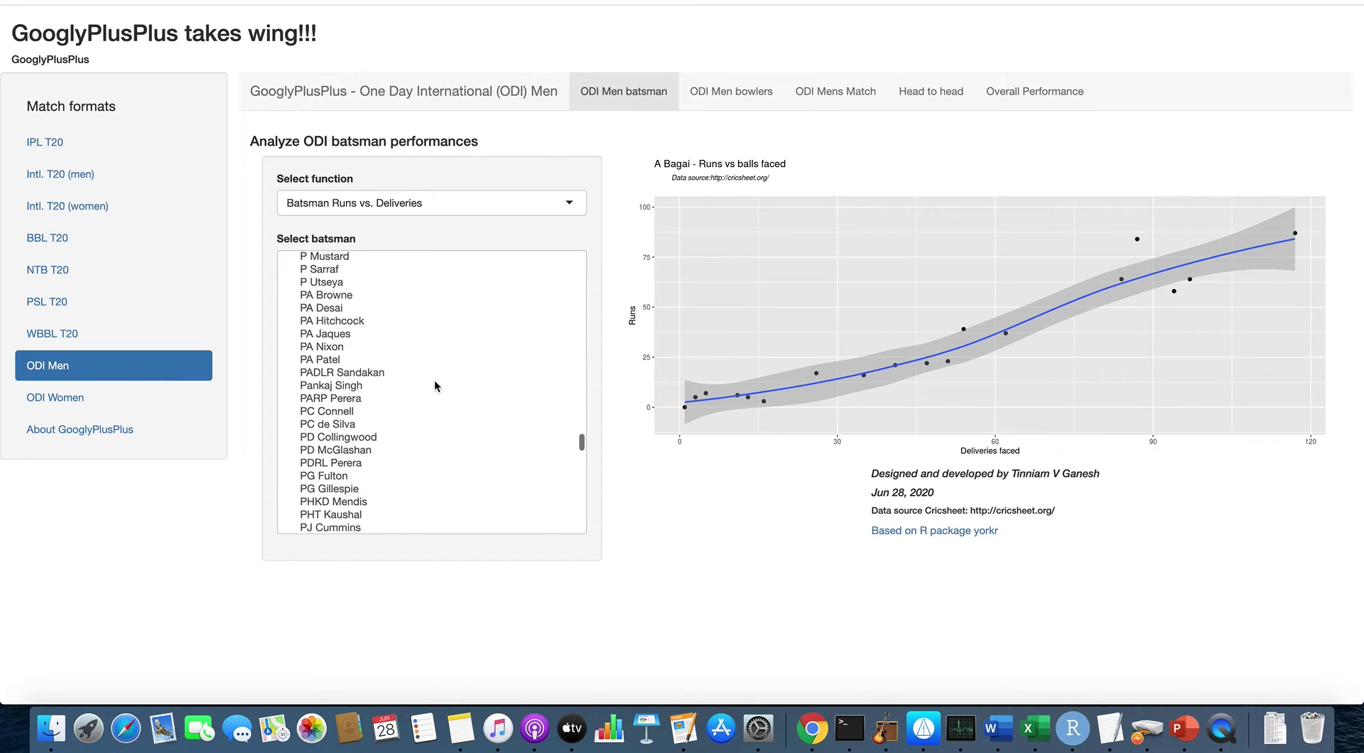
pyautogui.scroll(-15, 436, 386)
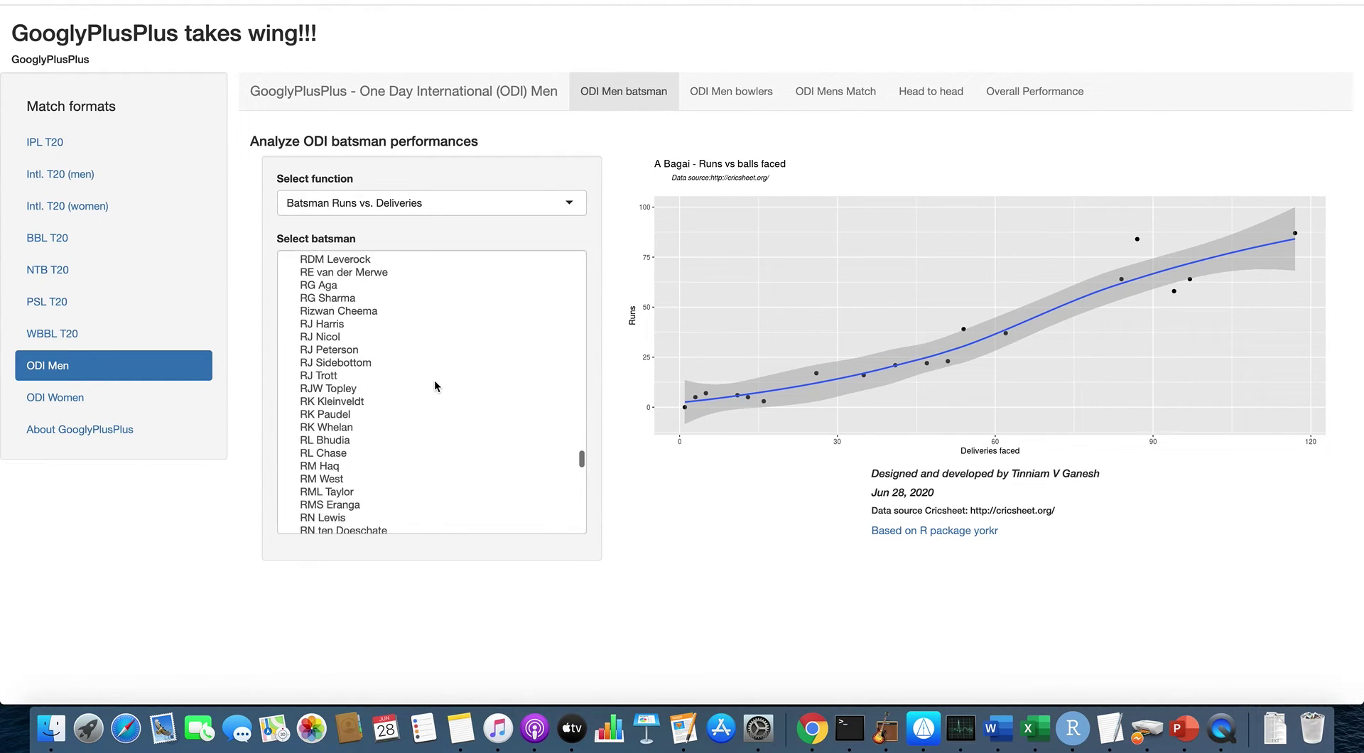
pyautogui.scroll(-15, 435, 386)
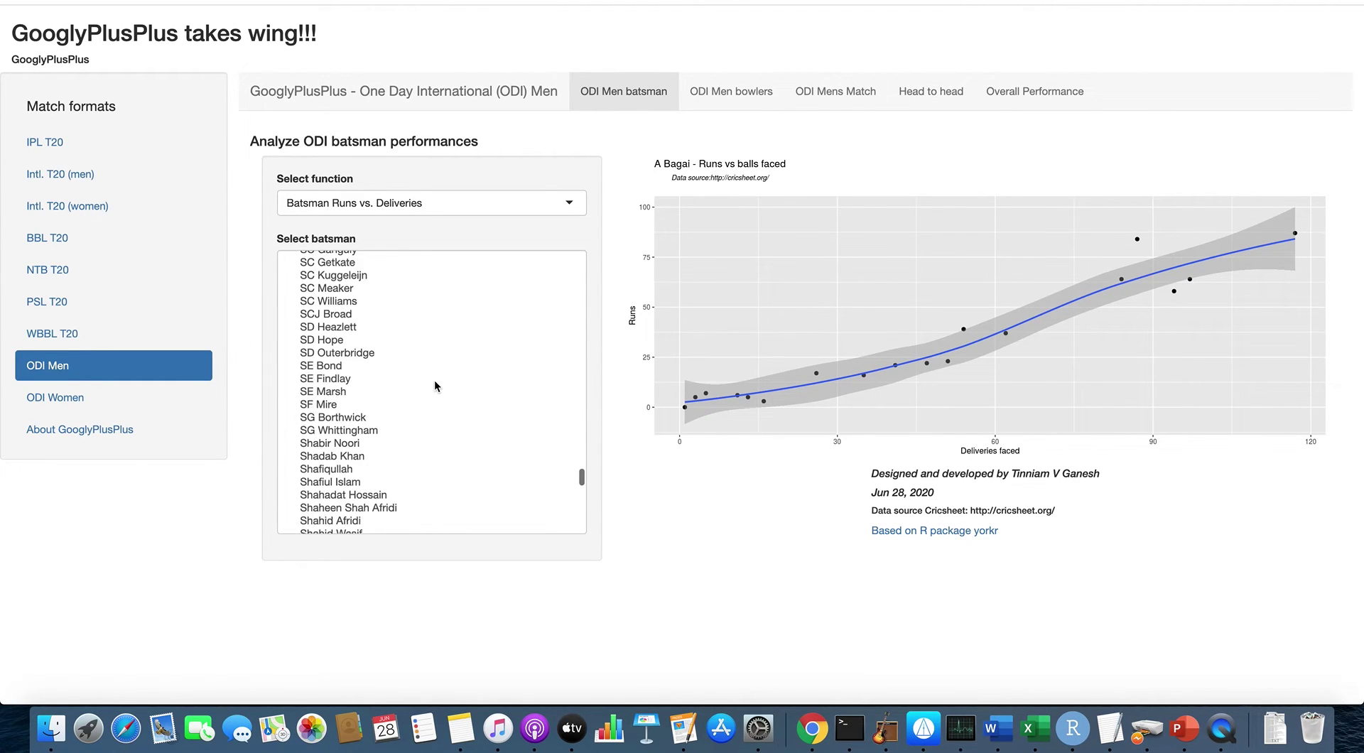
pyautogui.scroll(-15, 435, 386)
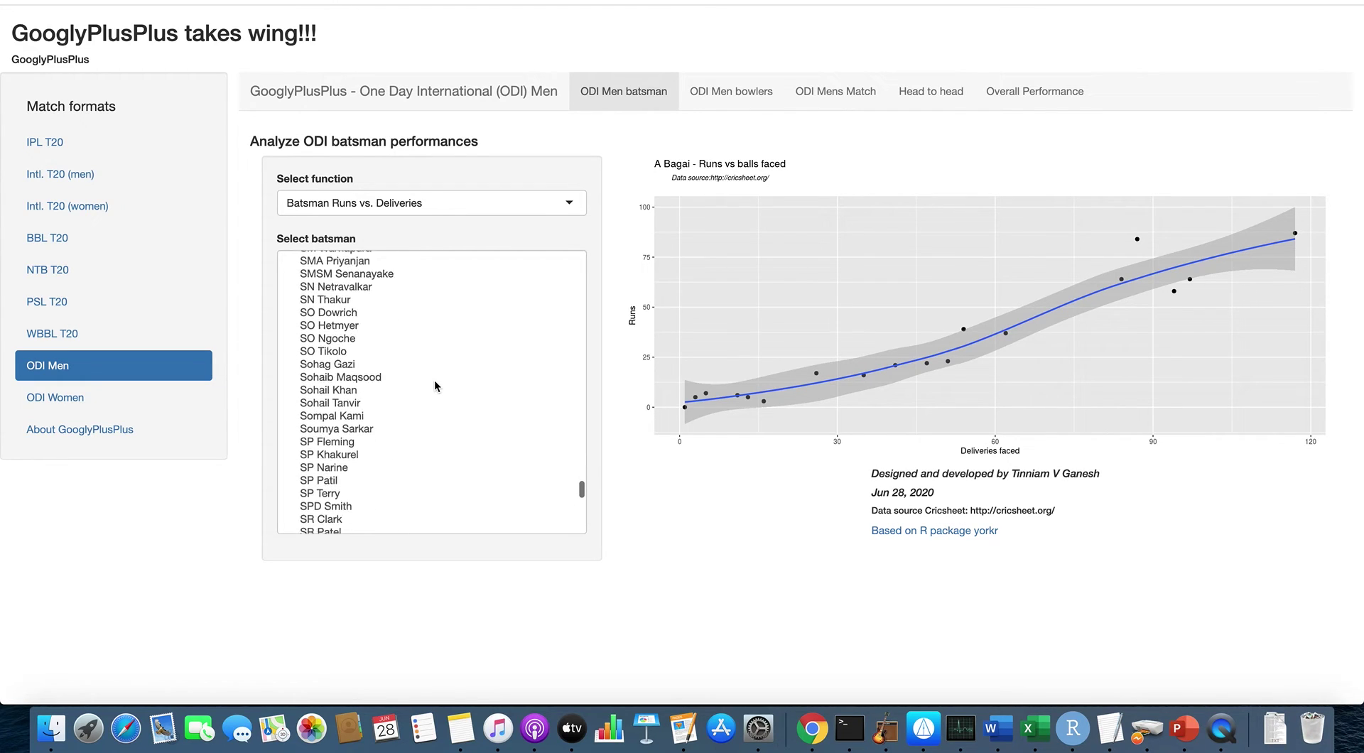
pyautogui.scroll(-15, 435, 386)
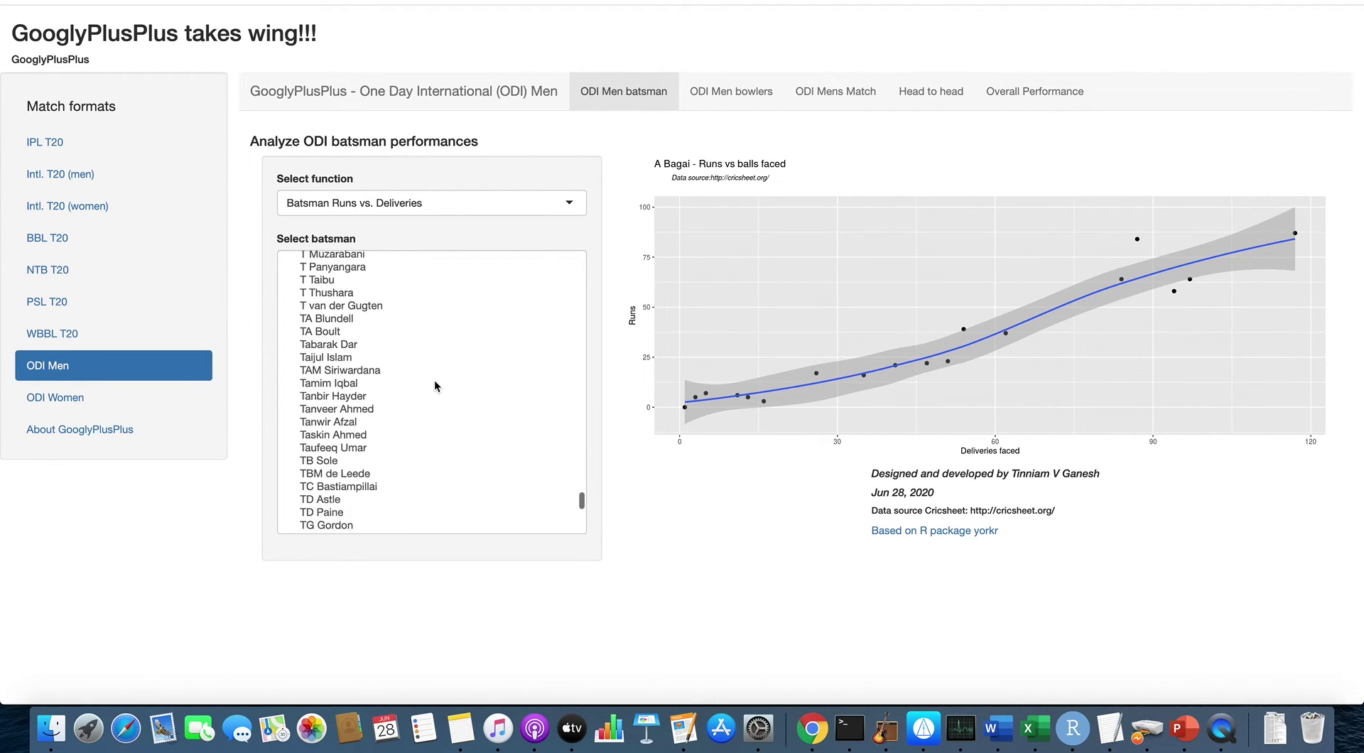
pyautogui.scroll(-5, 435, 386)
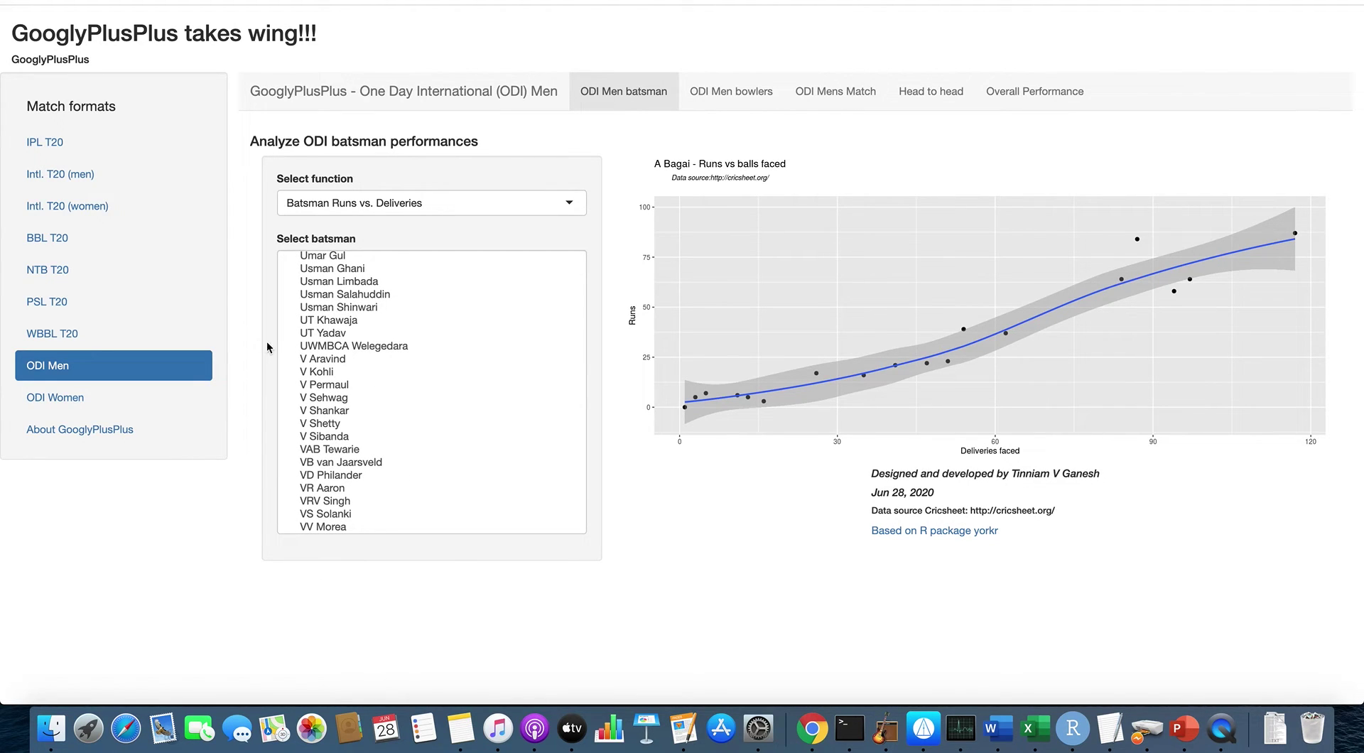
pyautogui.click(318, 372)
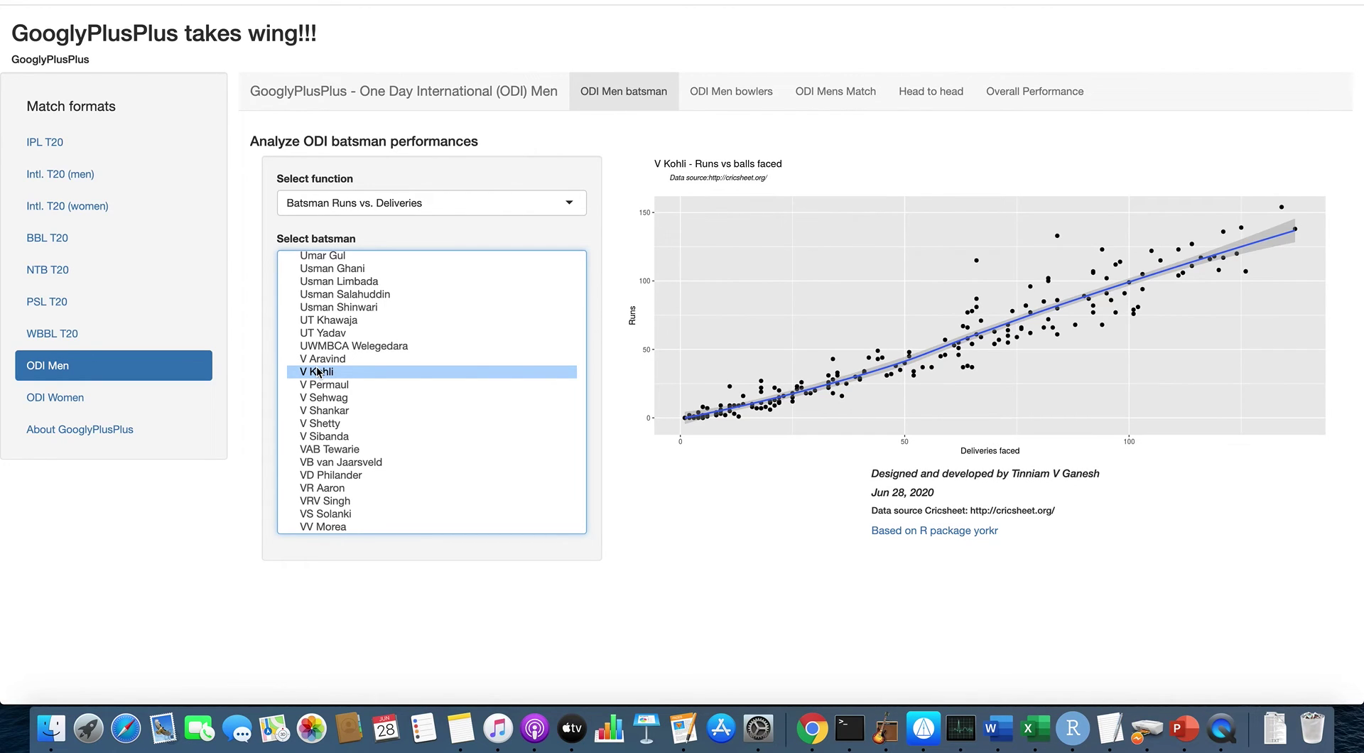
# Chart V Kohli's Cumulative Average Runs, followed by his Cumulative Strike Rate, in the ODI Men batsman analysis.
pyautogui.click(564, 206)
pyautogui.click(485, 306)
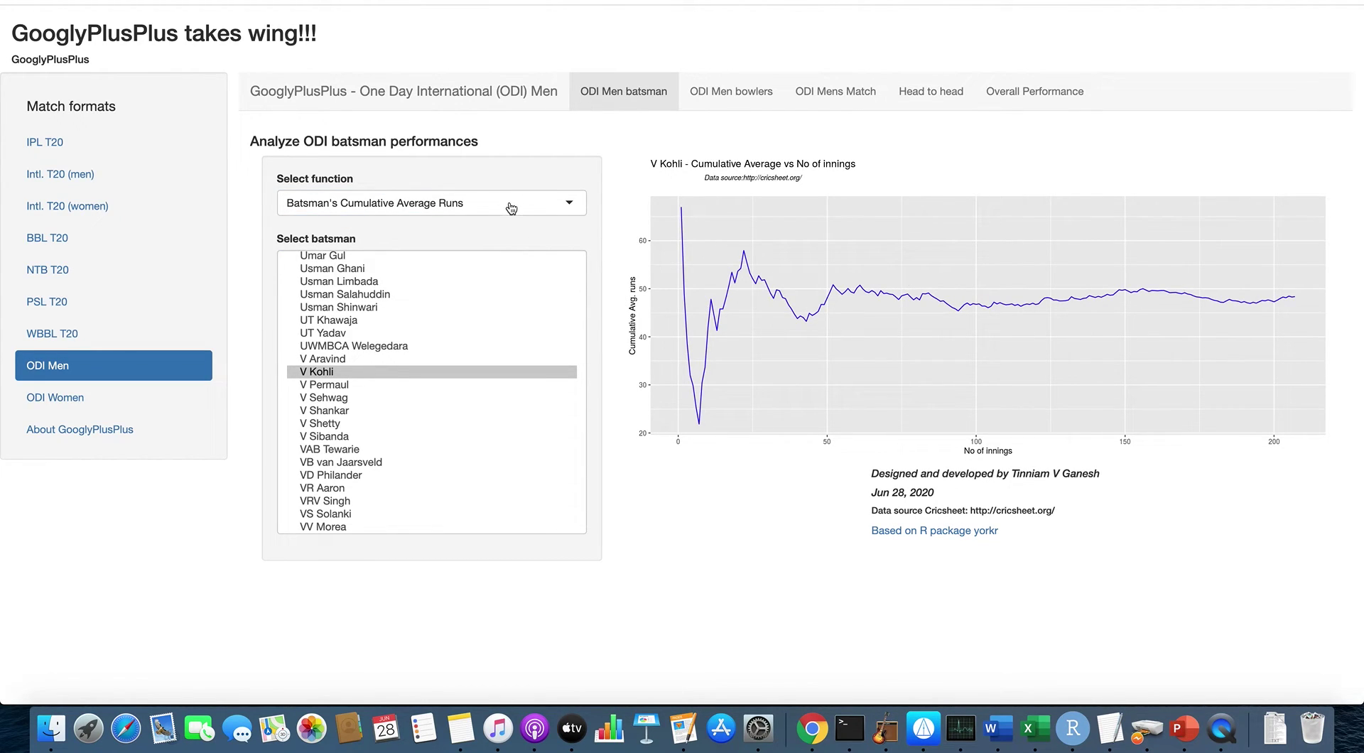
pyautogui.click(533, 204)
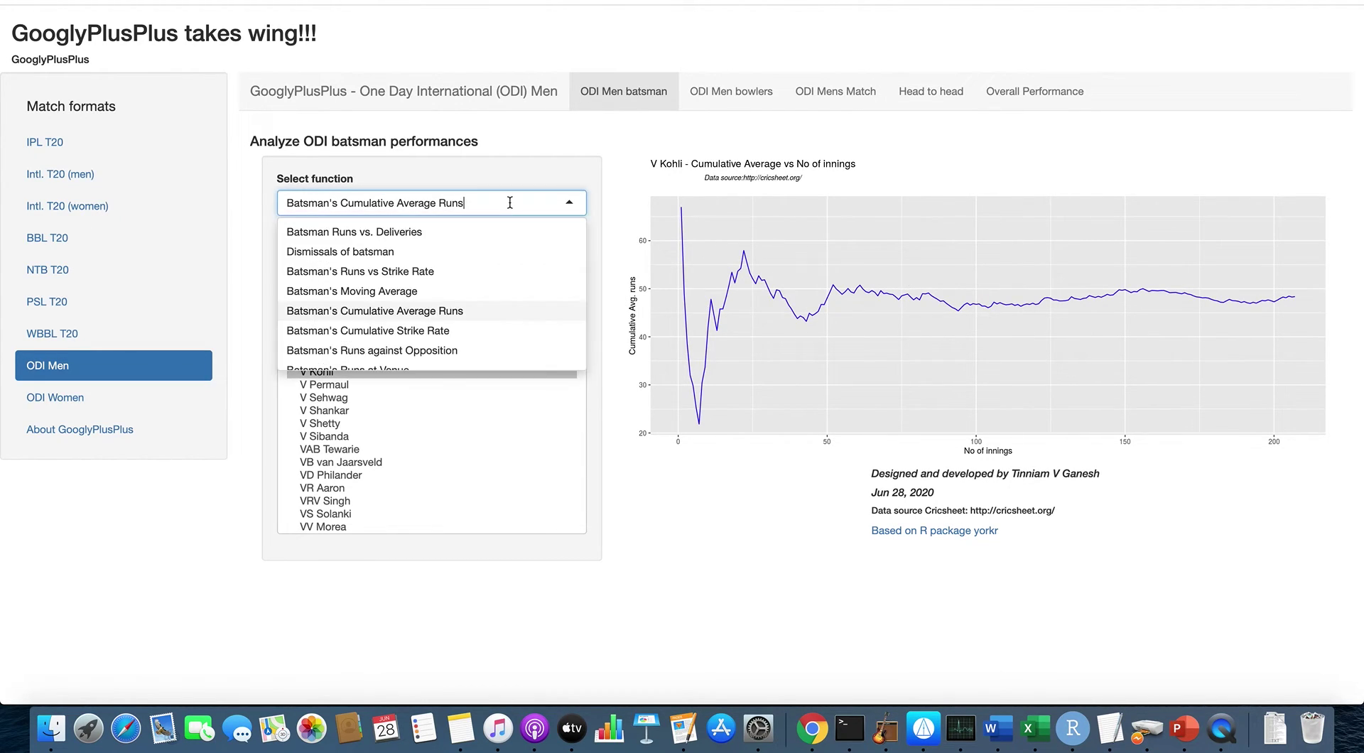
pyautogui.click(461, 330)
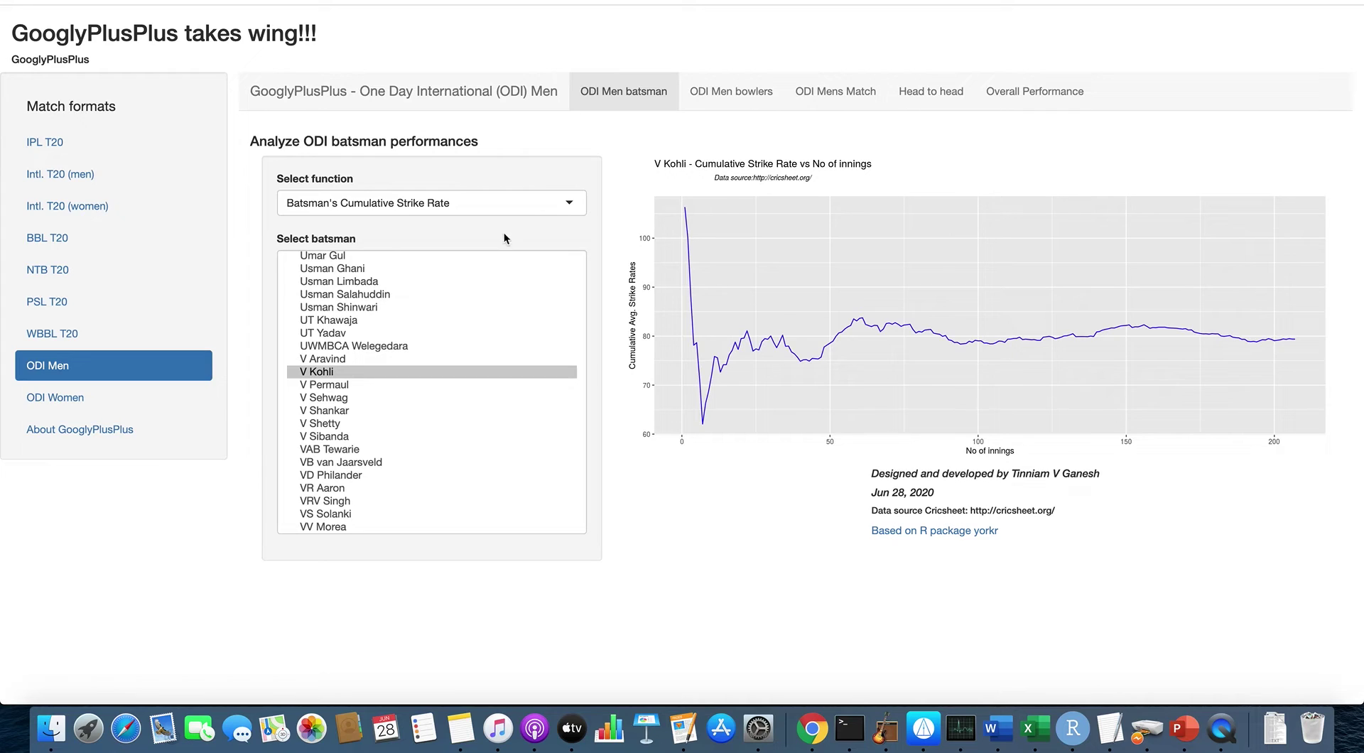
# Chart V Kohli's Runs against Opposition in the ODI Men batsman analysis.
pyautogui.click(533, 211)
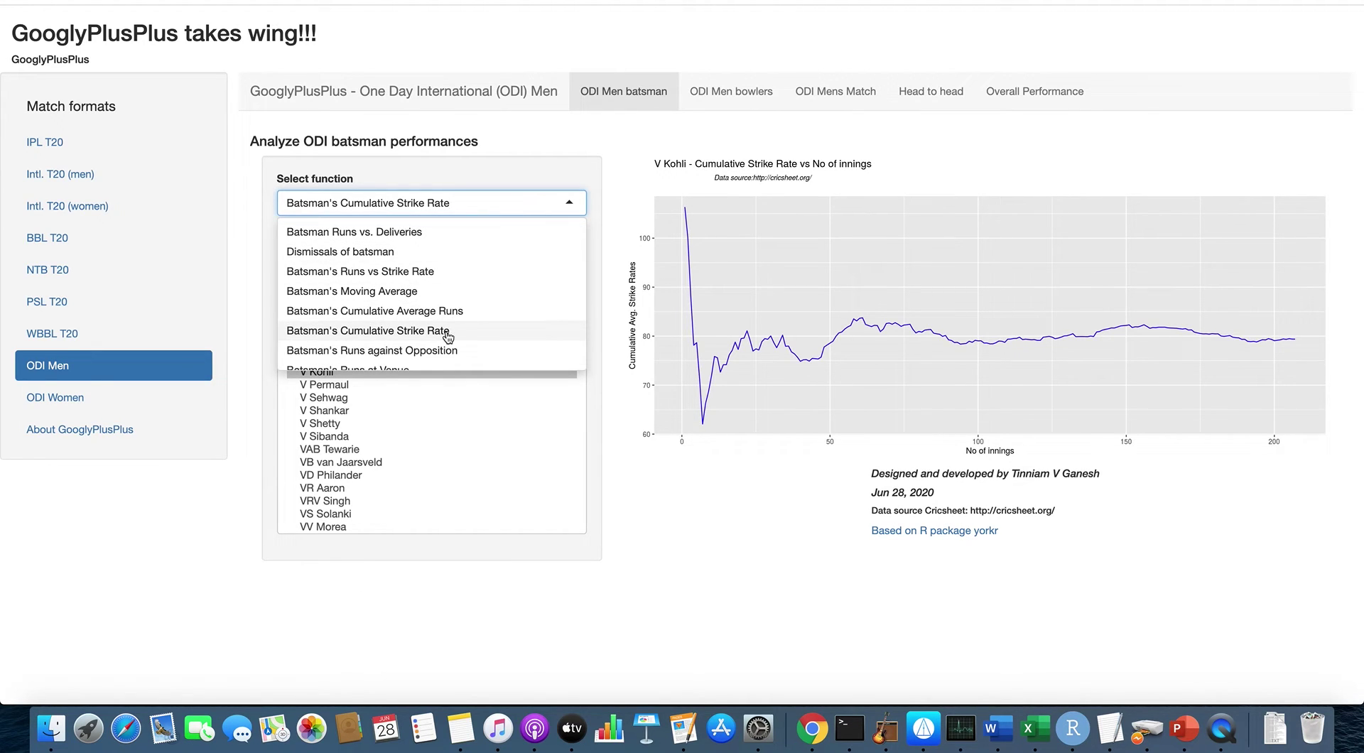
pyautogui.click(446, 331)
pyautogui.click(551, 210)
pyautogui.click(473, 351)
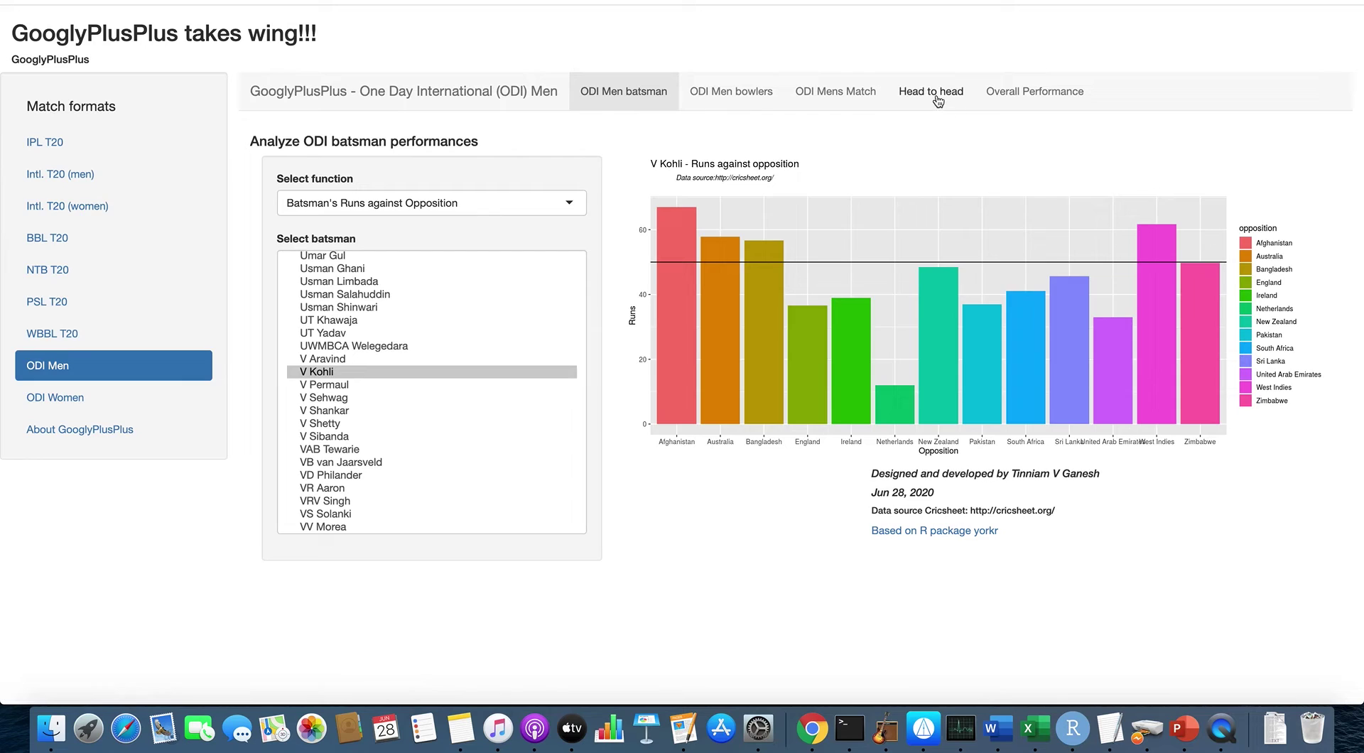
# Show the ODI Men Match Batting Scorecard for Australia-England-2011-02-06, first for Australia, followed by England.
pyautogui.click(855, 98)
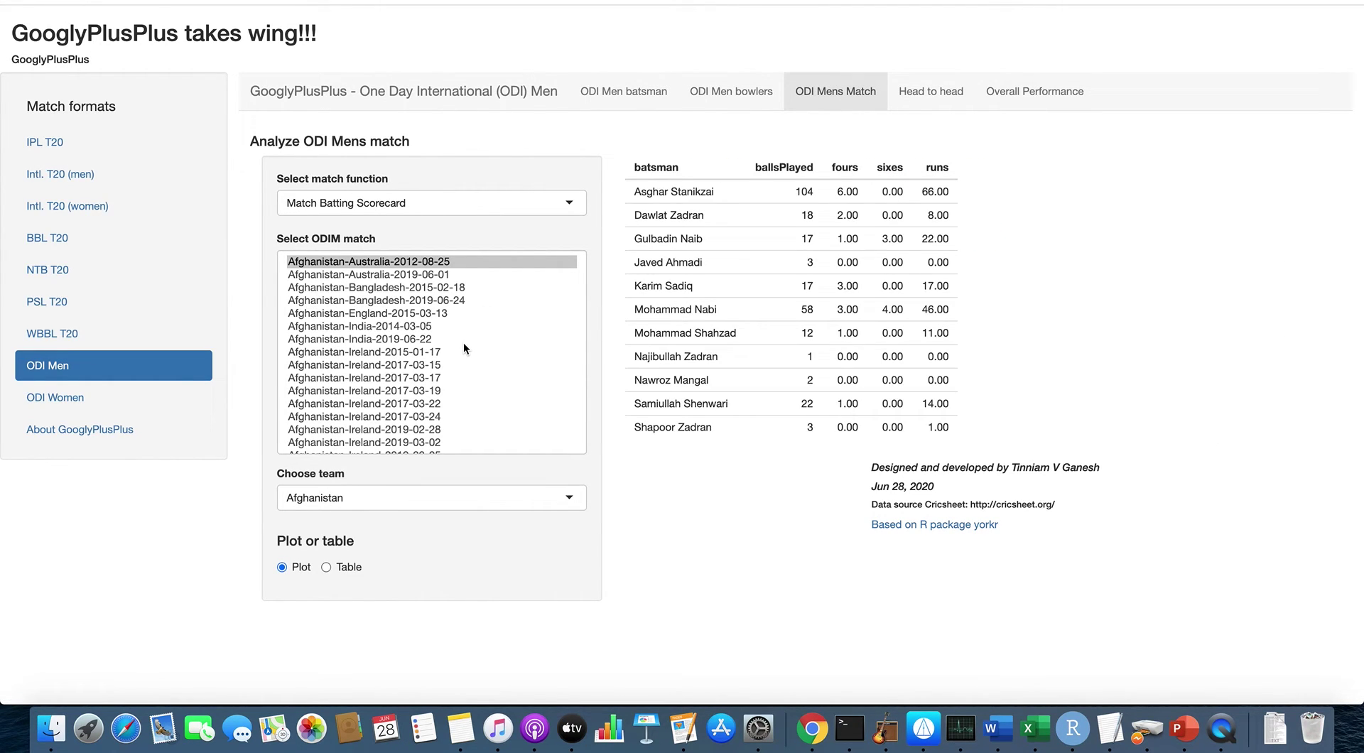
pyautogui.scroll(-15, 395, 358)
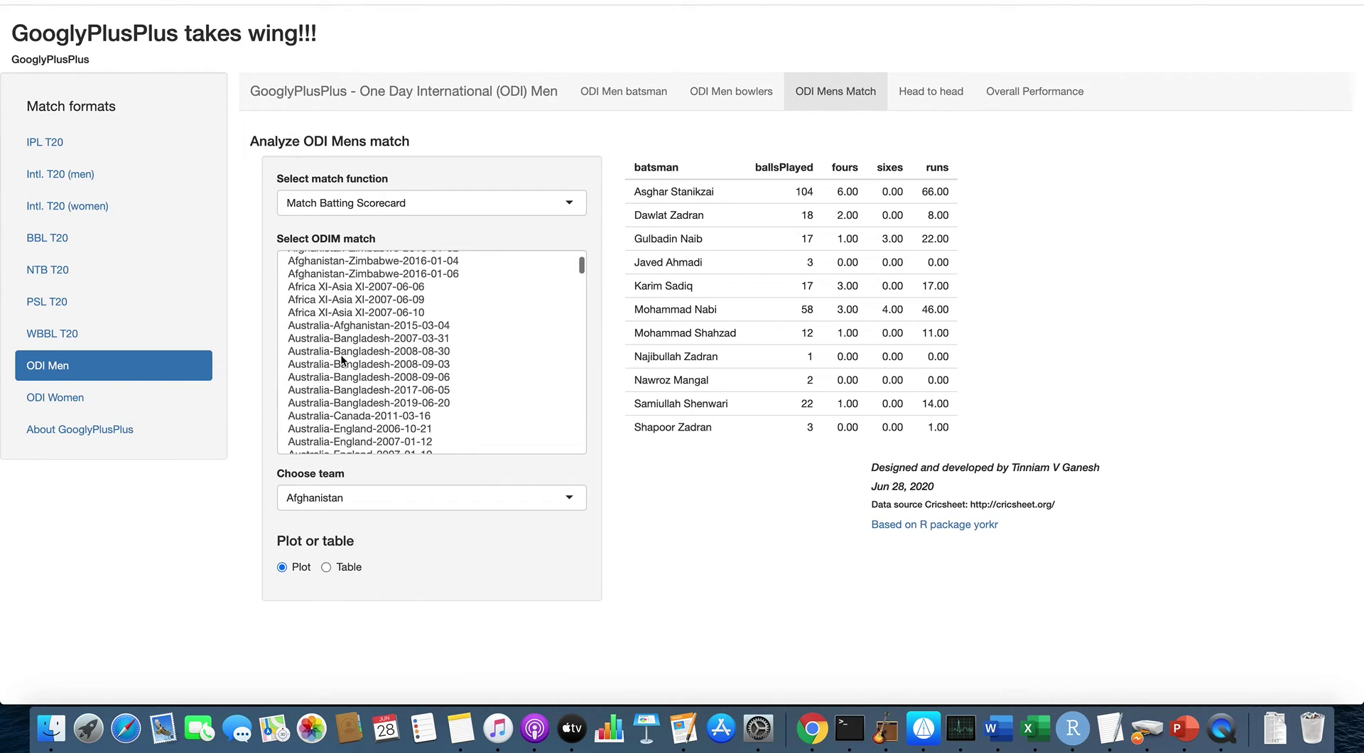
pyautogui.scroll(-10, 351, 351)
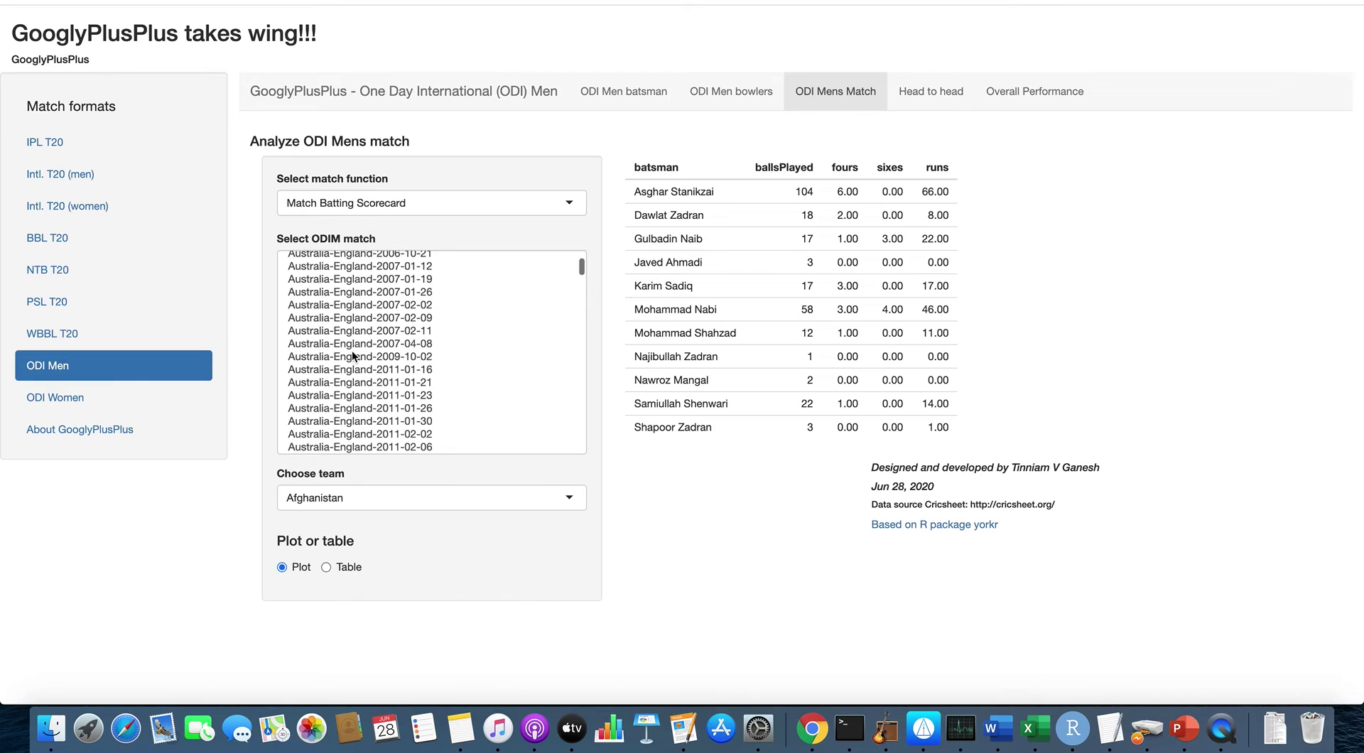
pyautogui.scroll(-3, 352, 351)
pyautogui.click(352, 343)
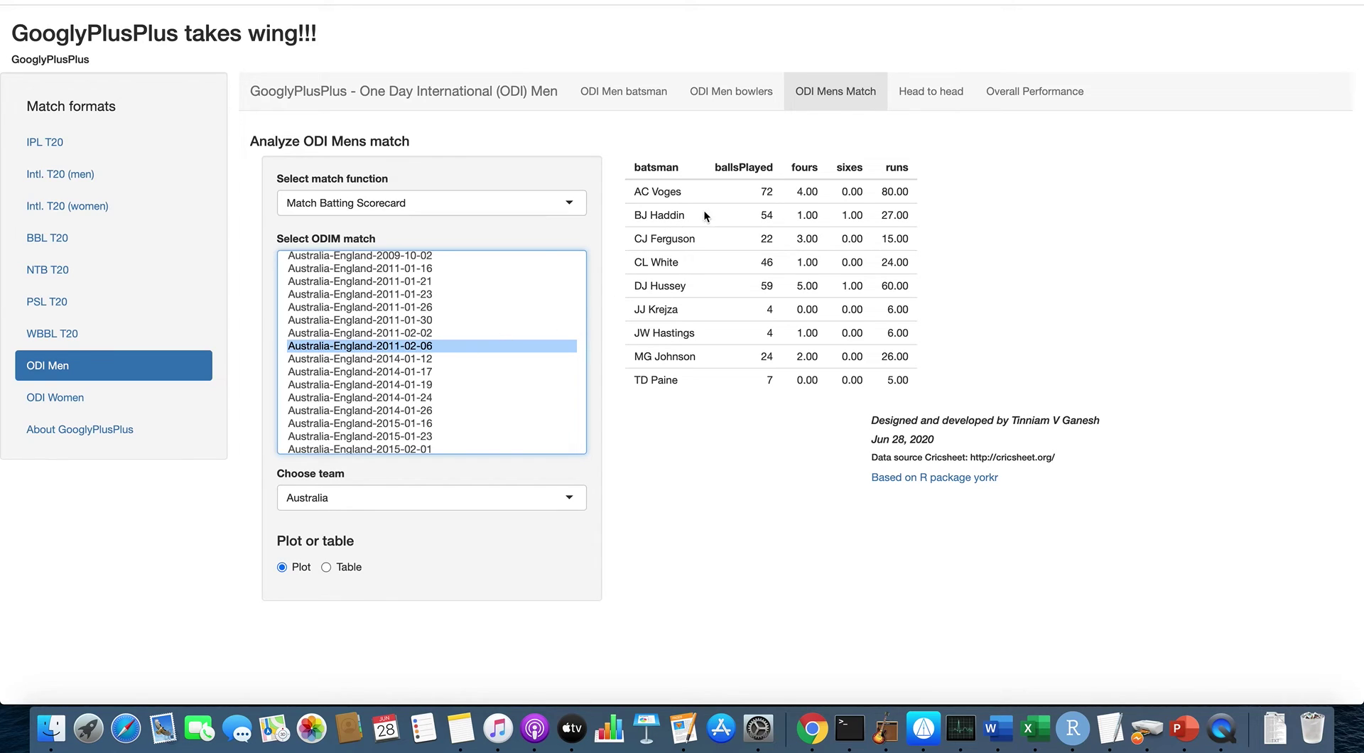
pyautogui.click(425, 505)
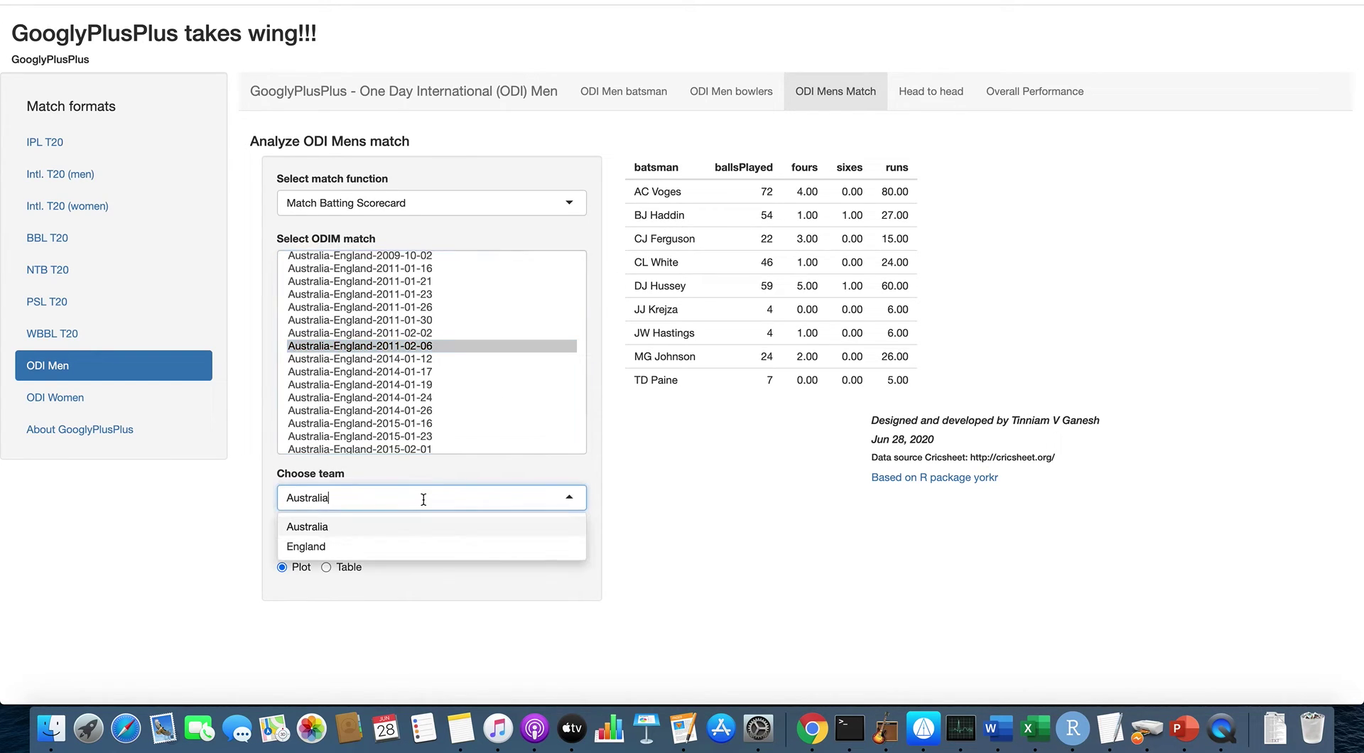
pyautogui.click(390, 541)
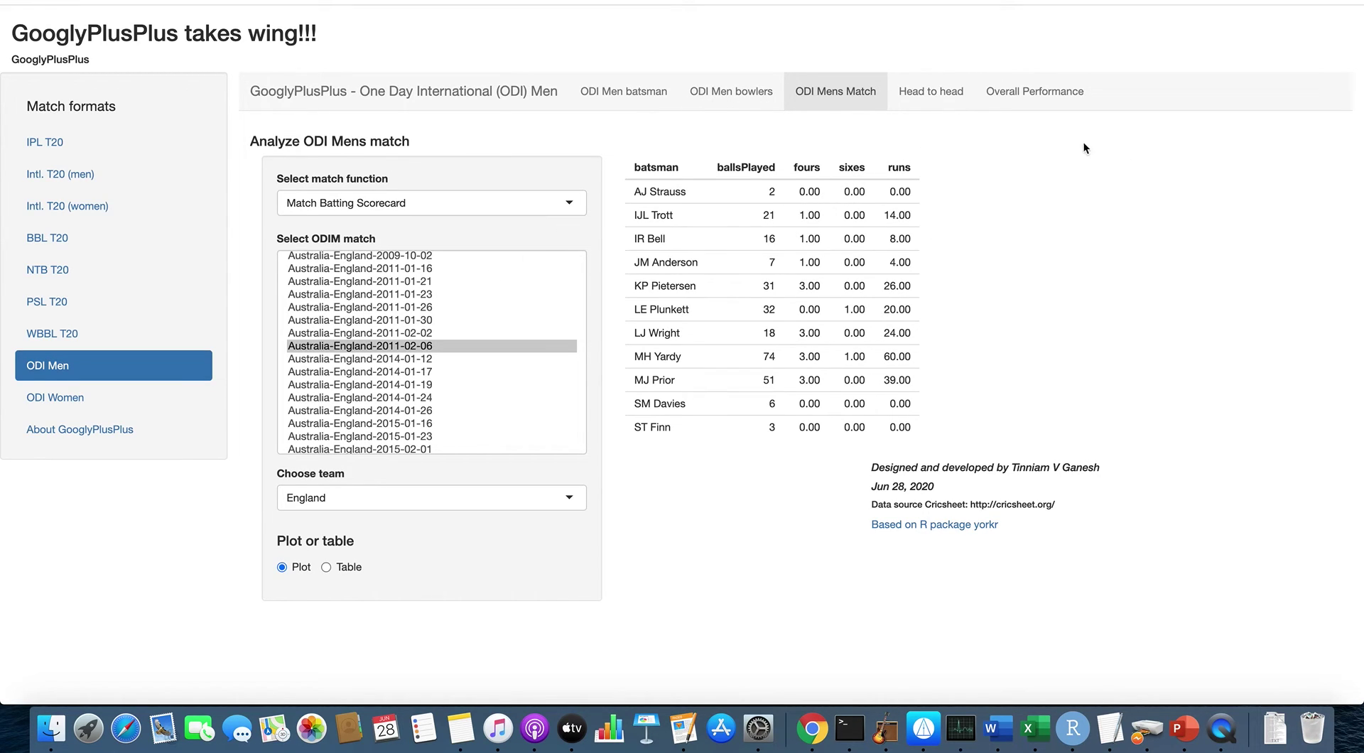
# Show the Match Bowling Scorecard of the Australia-England-2011-02-06 match for England, followed by Australia.
pyautogui.click(567, 207)
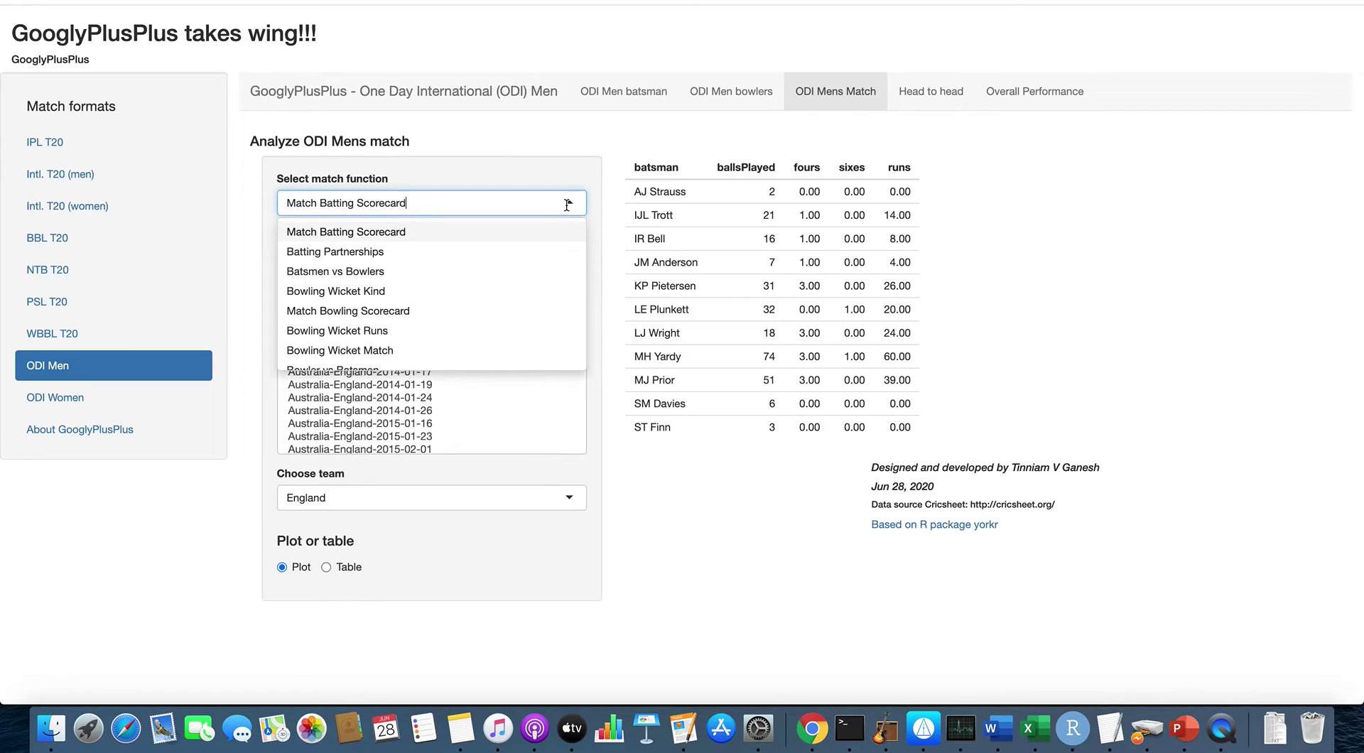
pyautogui.click(492, 310)
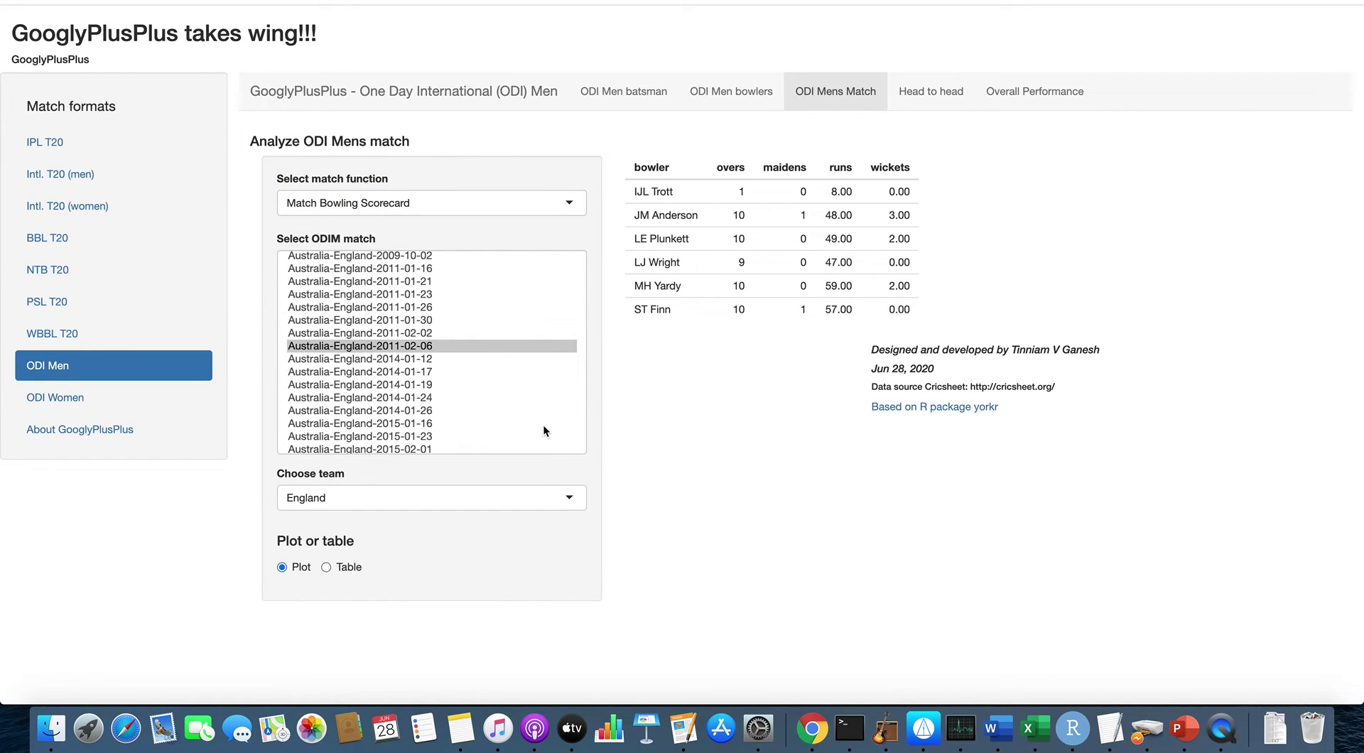
pyautogui.click(502, 497)
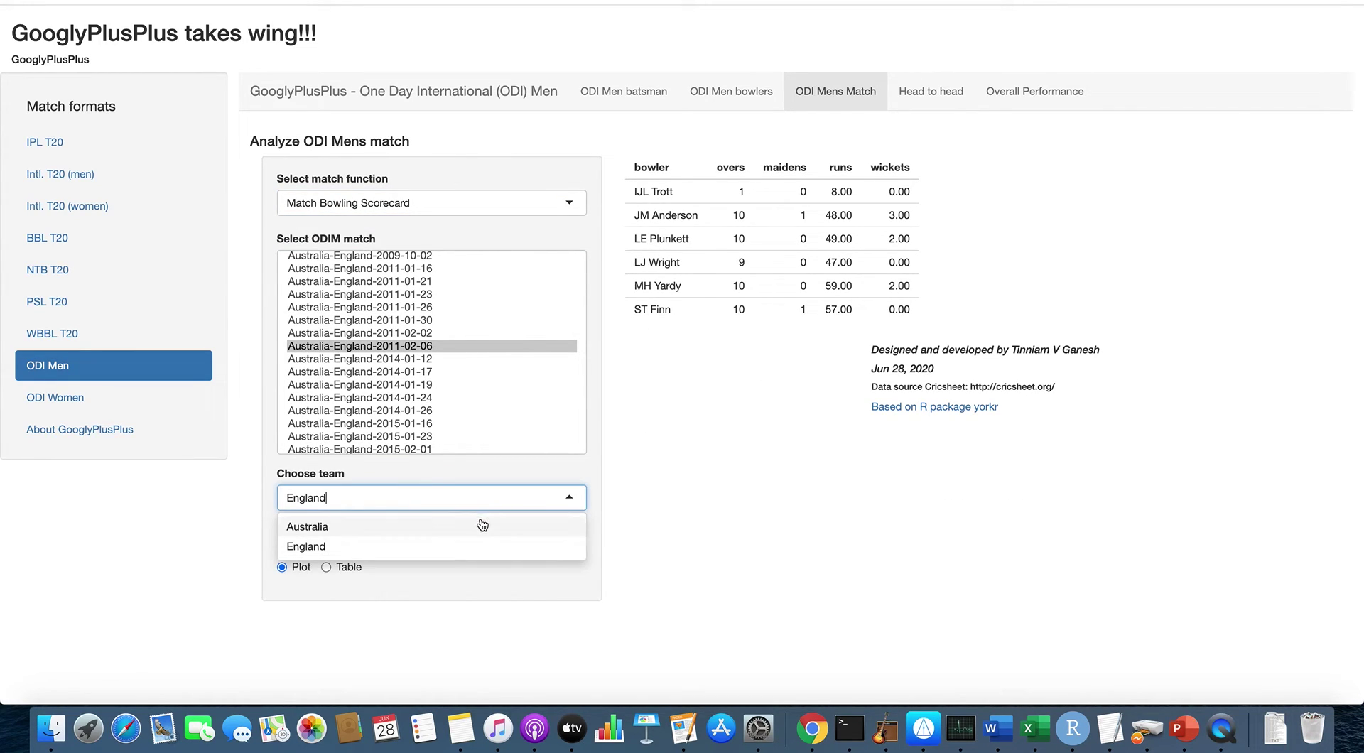
pyautogui.click(482, 524)
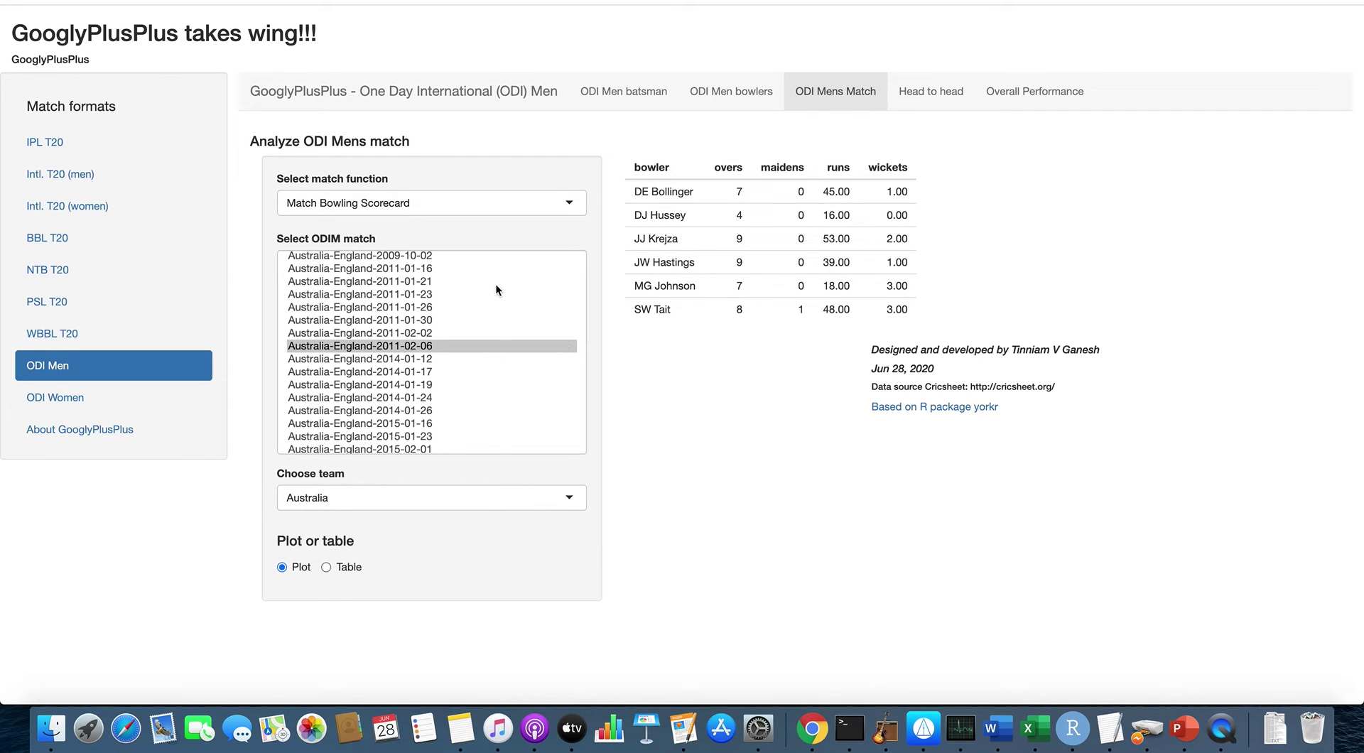
# Plot Bowling Wicket Runs for Australia in the Australia-England-2011-02-06 match.
pyautogui.click(508, 201)
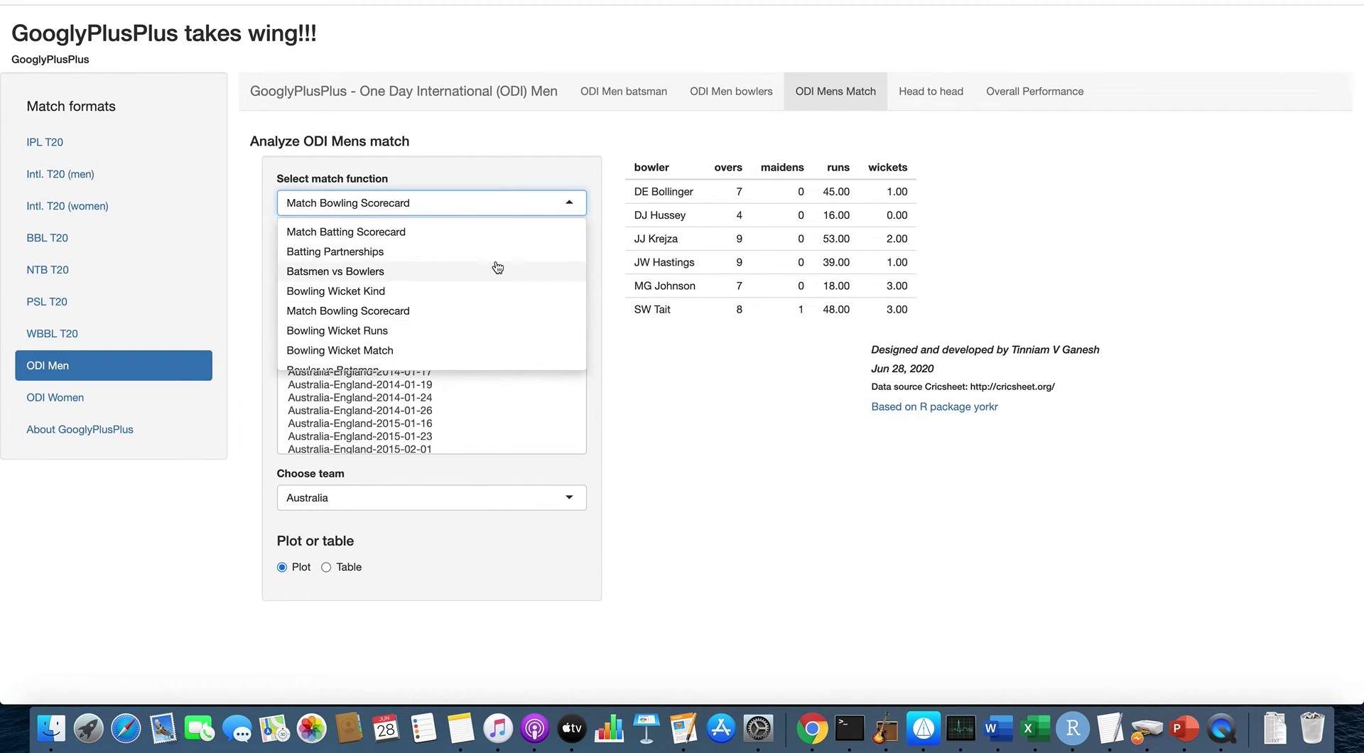
pyautogui.scroll(-1, 498, 266)
pyautogui.click(409, 307)
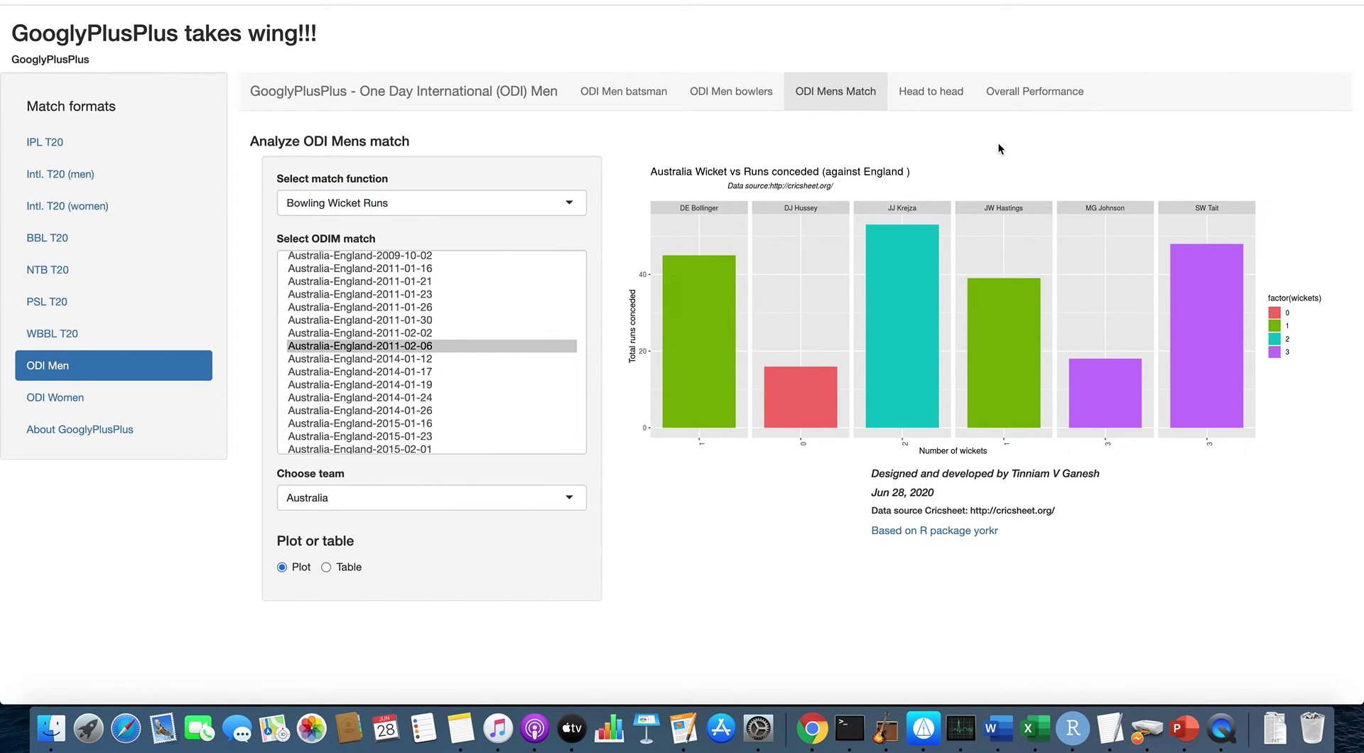
# Look through the ODI Men head-to-head match pairings and the overall team performance analysis.
pyautogui.click(944, 105)
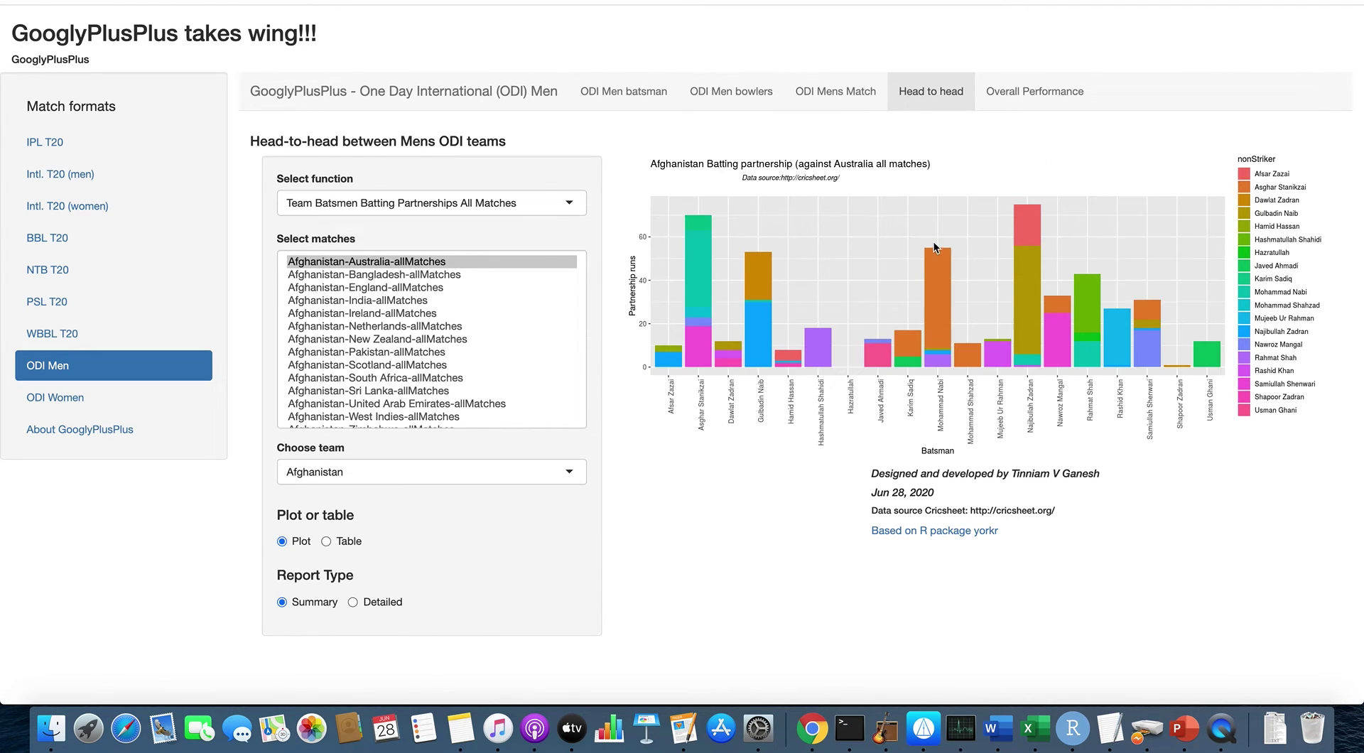
pyautogui.scroll(-20, 401, 346)
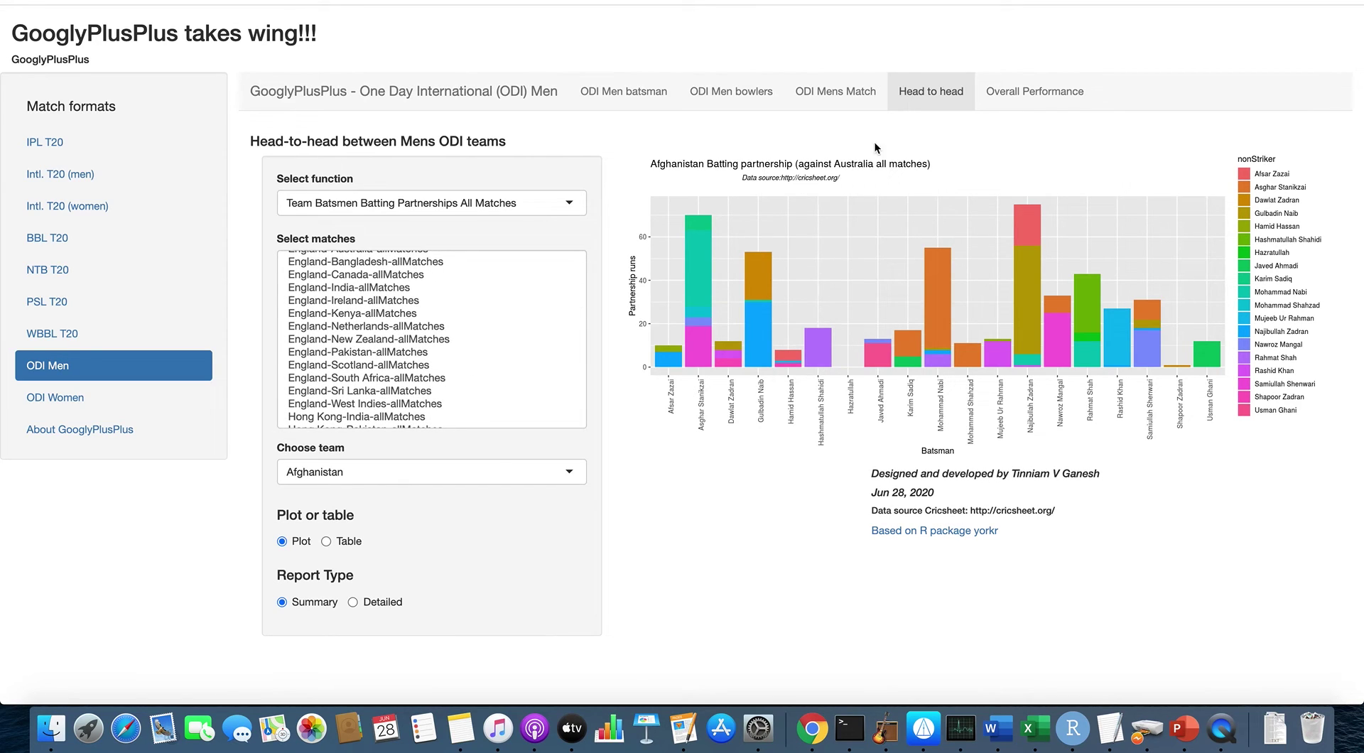
pyautogui.click(1010, 92)
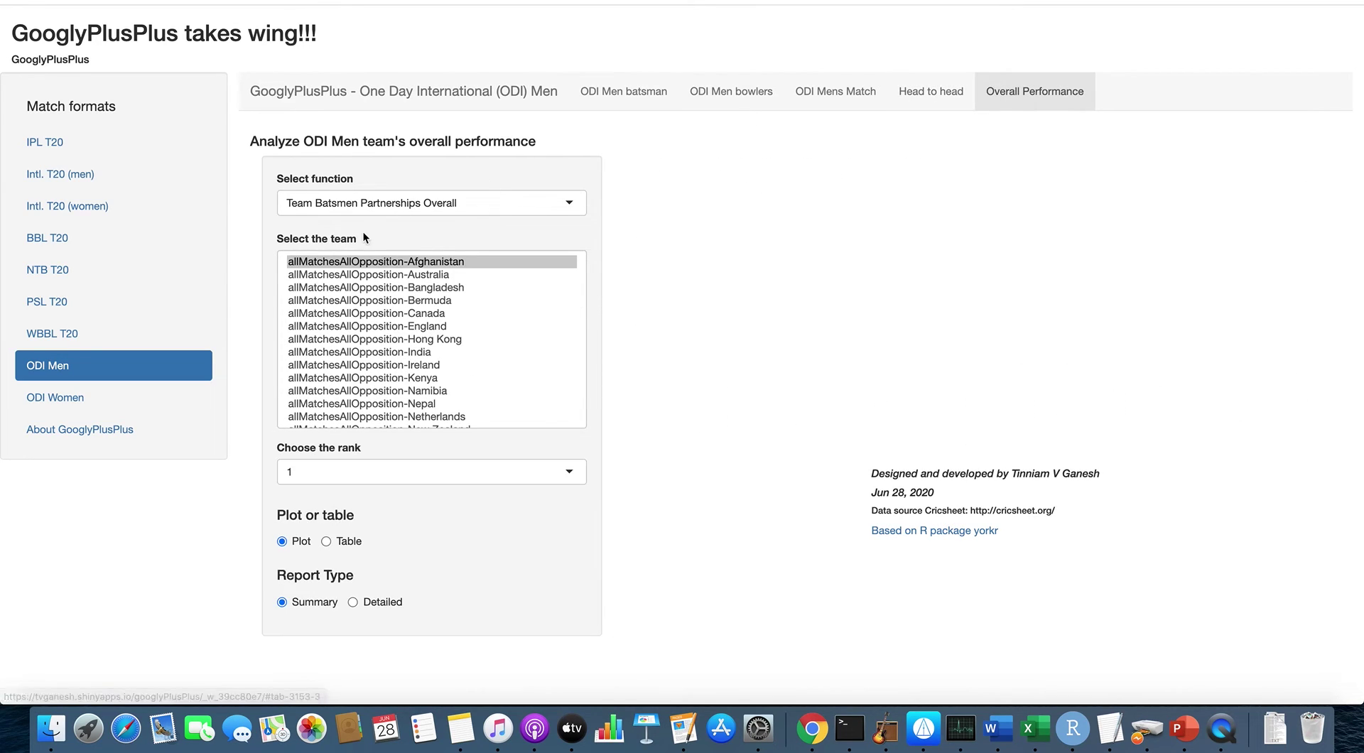
# Switch to the ODI Women format and look through its batsman list and the available bowler functions.
pyautogui.click(78, 405)
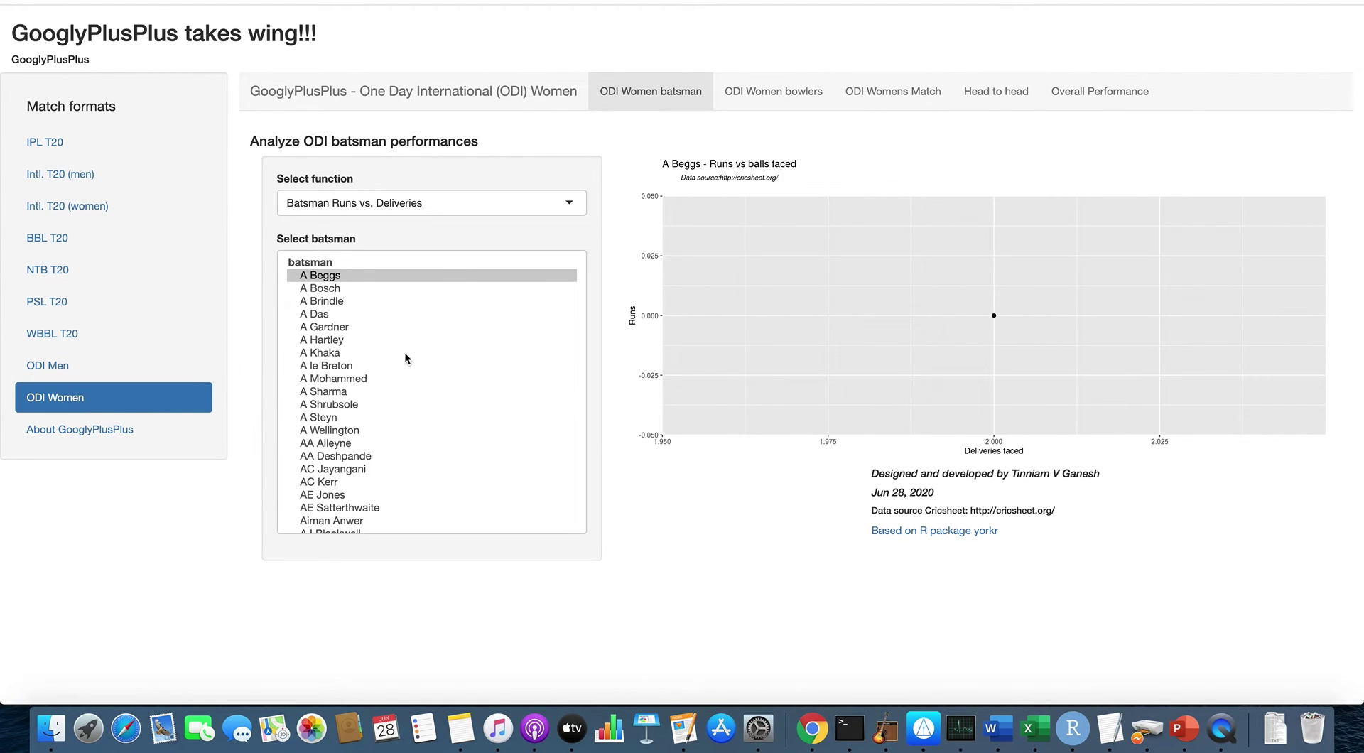
pyautogui.scroll(-10, 403, 351)
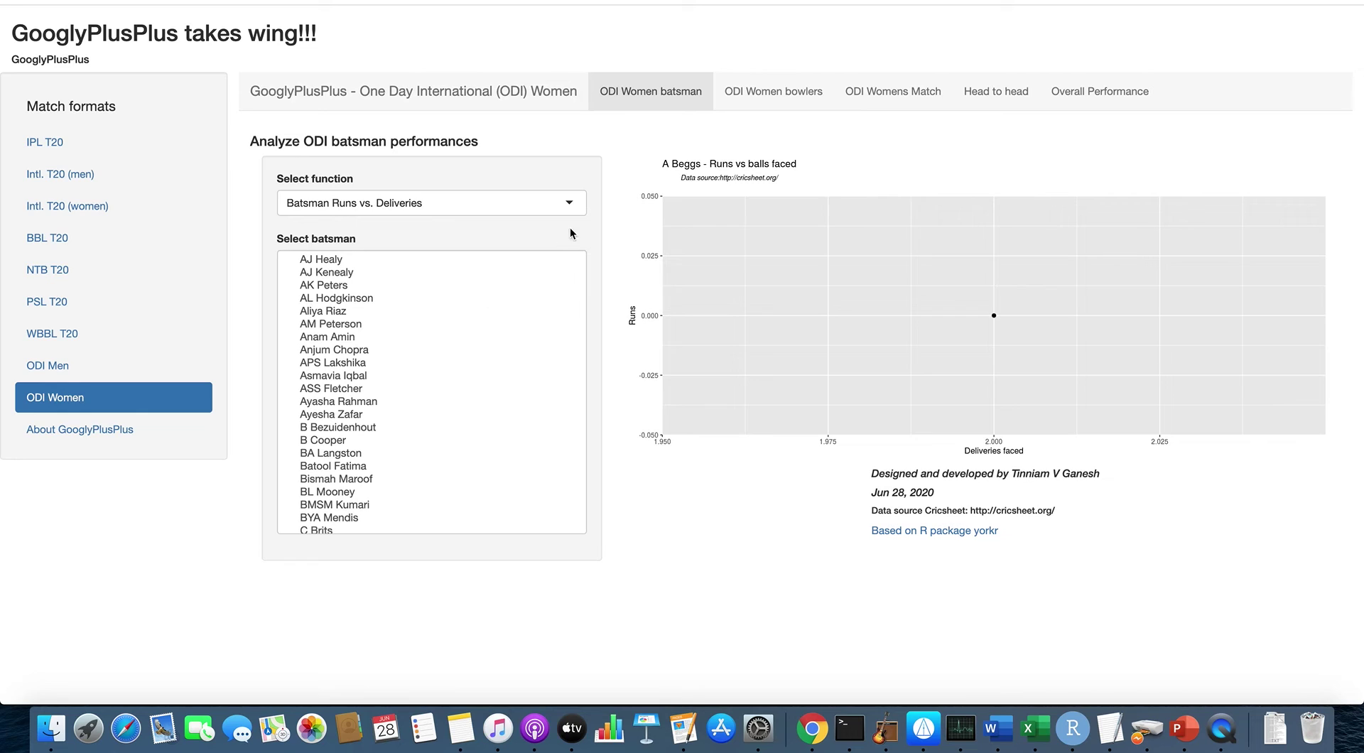
pyautogui.scroll(-2, 367, 394)
pyautogui.scroll(-3, 366, 394)
pyautogui.click(763, 99)
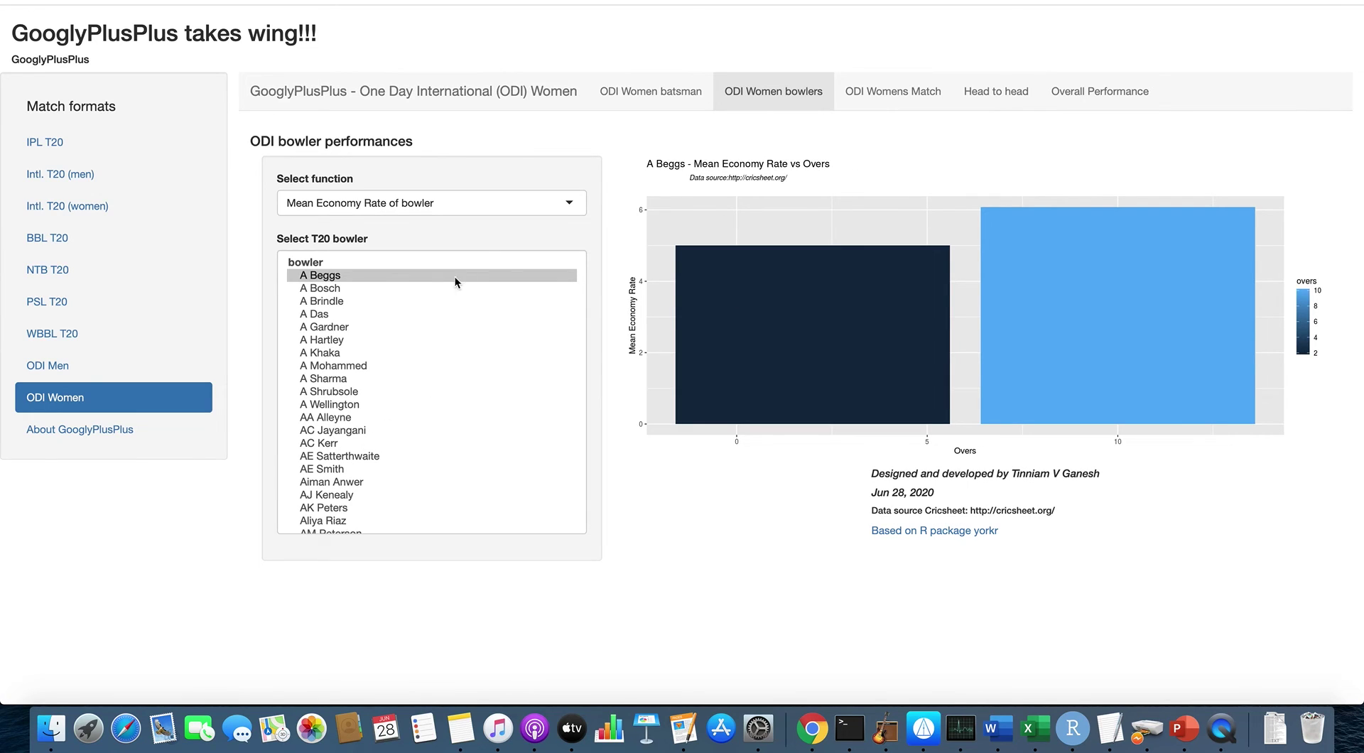
pyautogui.click(514, 209)
pyautogui.scroll(-2, 483, 277)
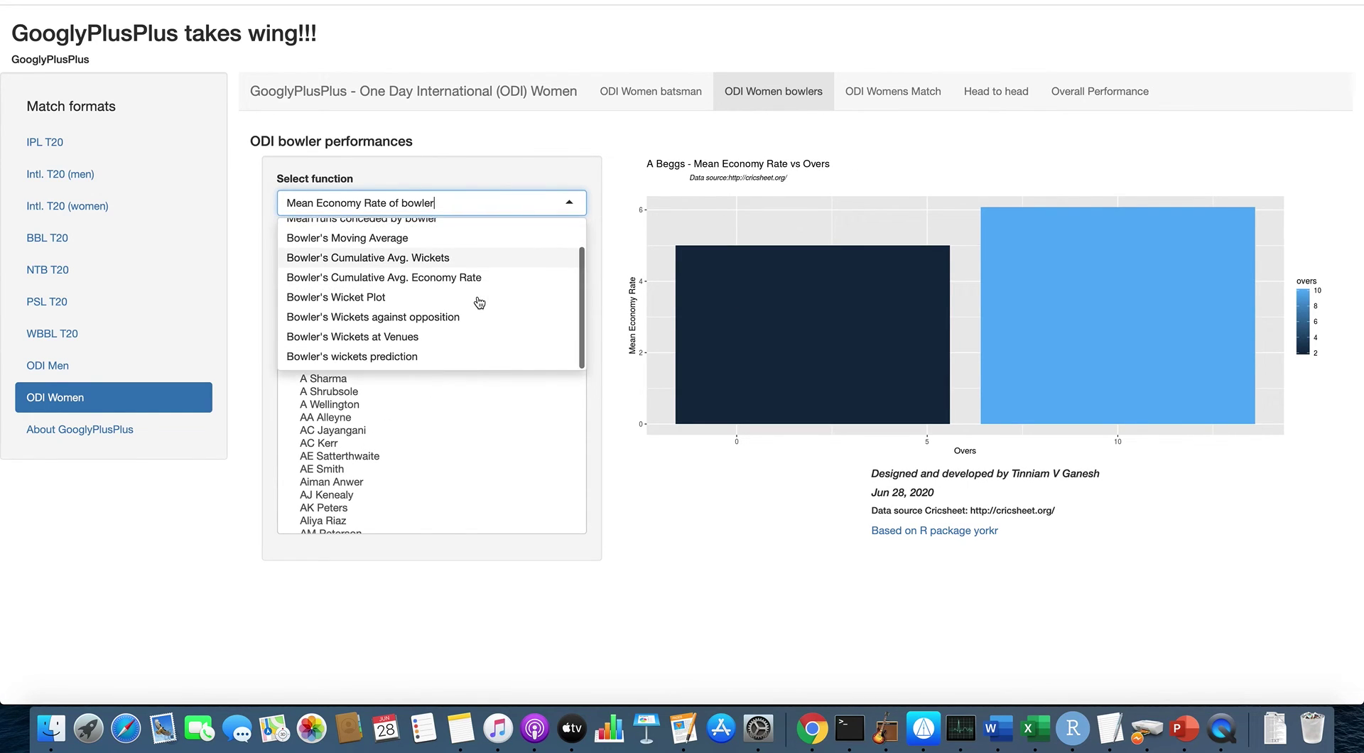
# Show the ODI Women Match Batting Scorecard for Australia-India-2016-02-07, first for Australia, followed by India.
pyautogui.click(914, 101)
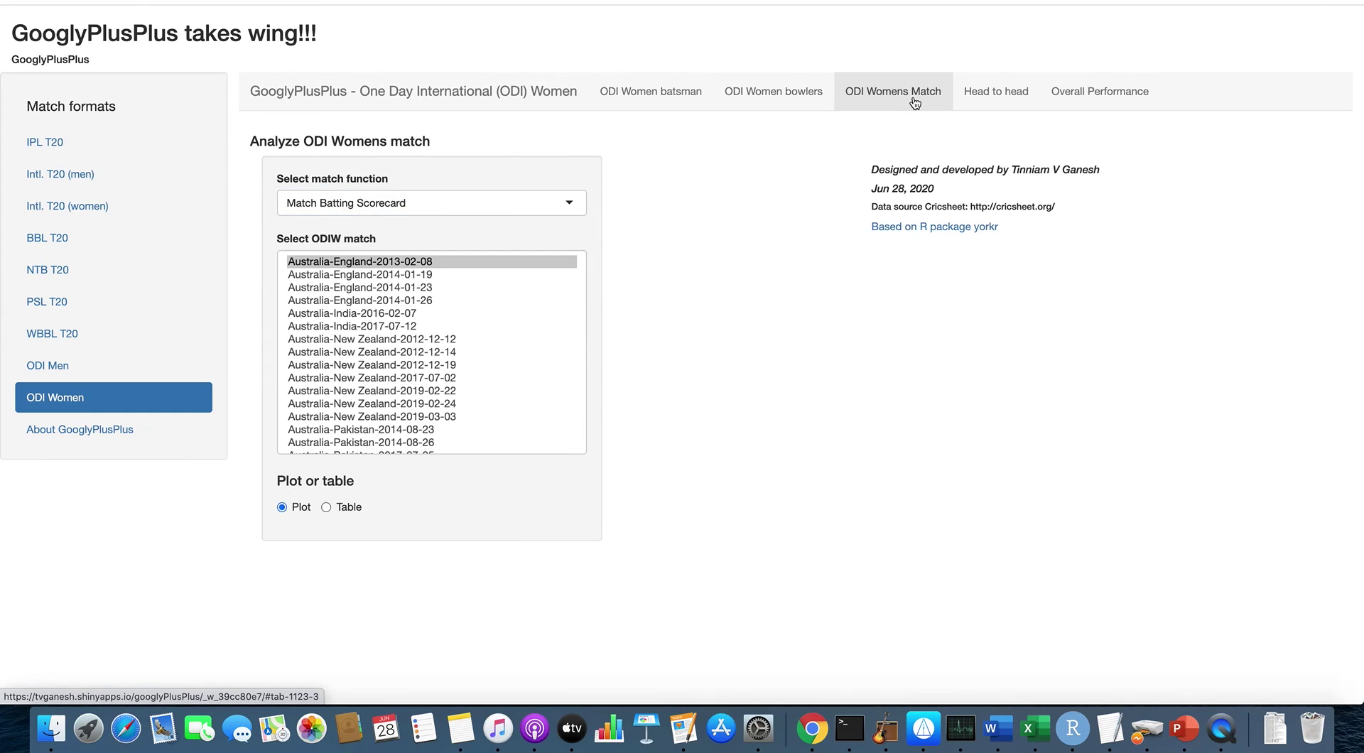
pyautogui.click(396, 313)
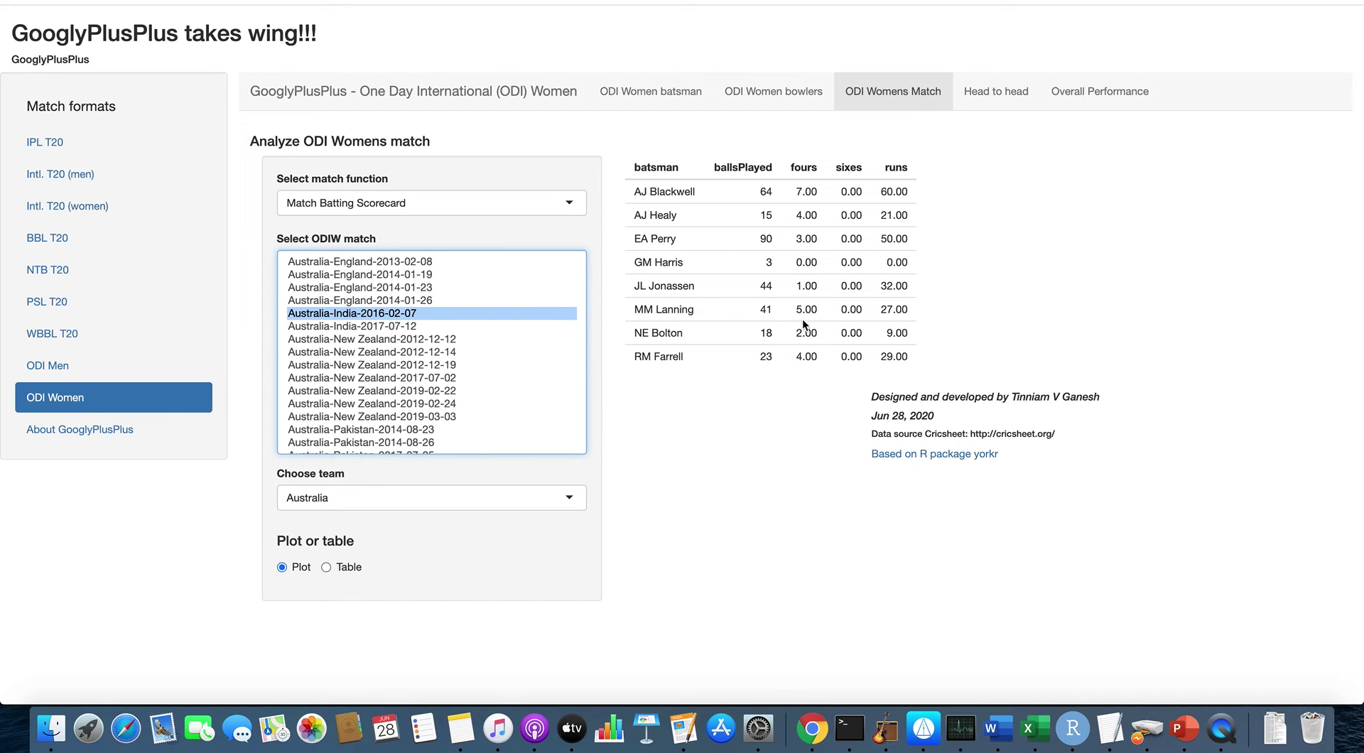
pyautogui.click(453, 506)
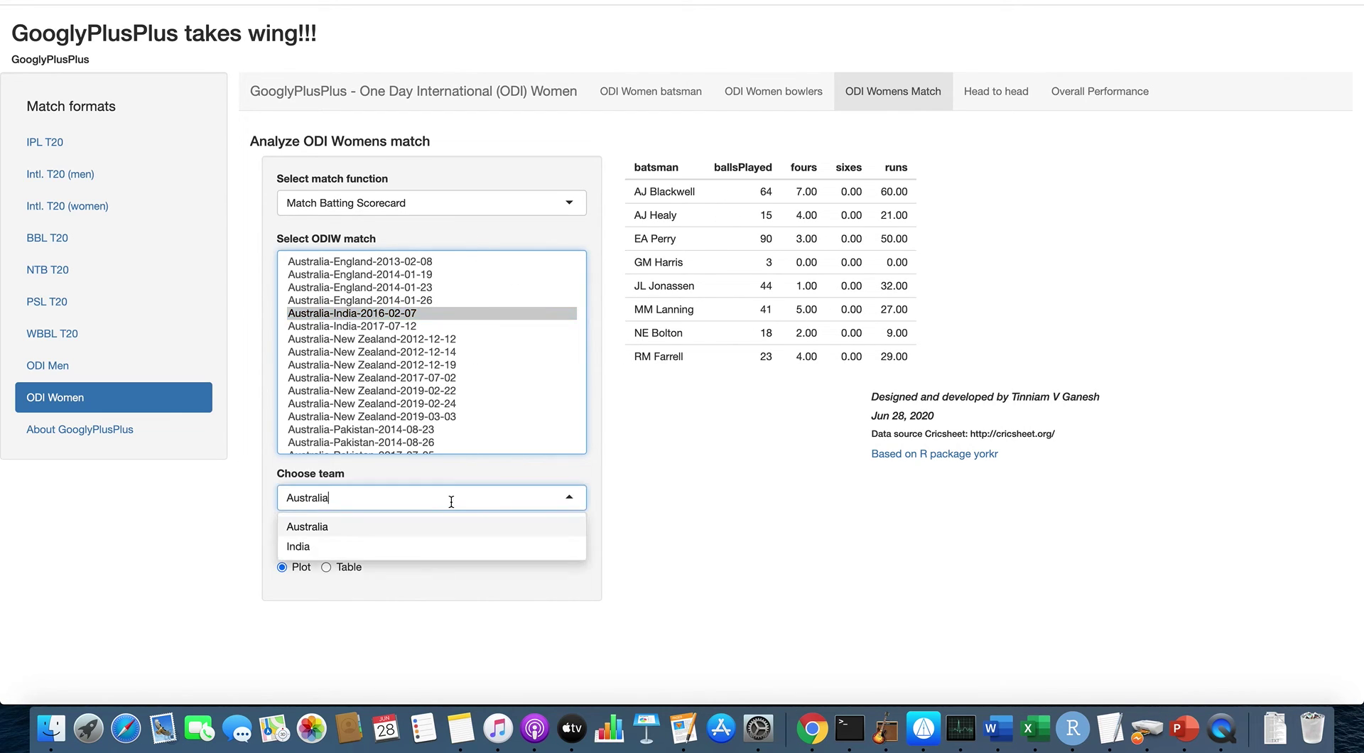
pyautogui.click(450, 547)
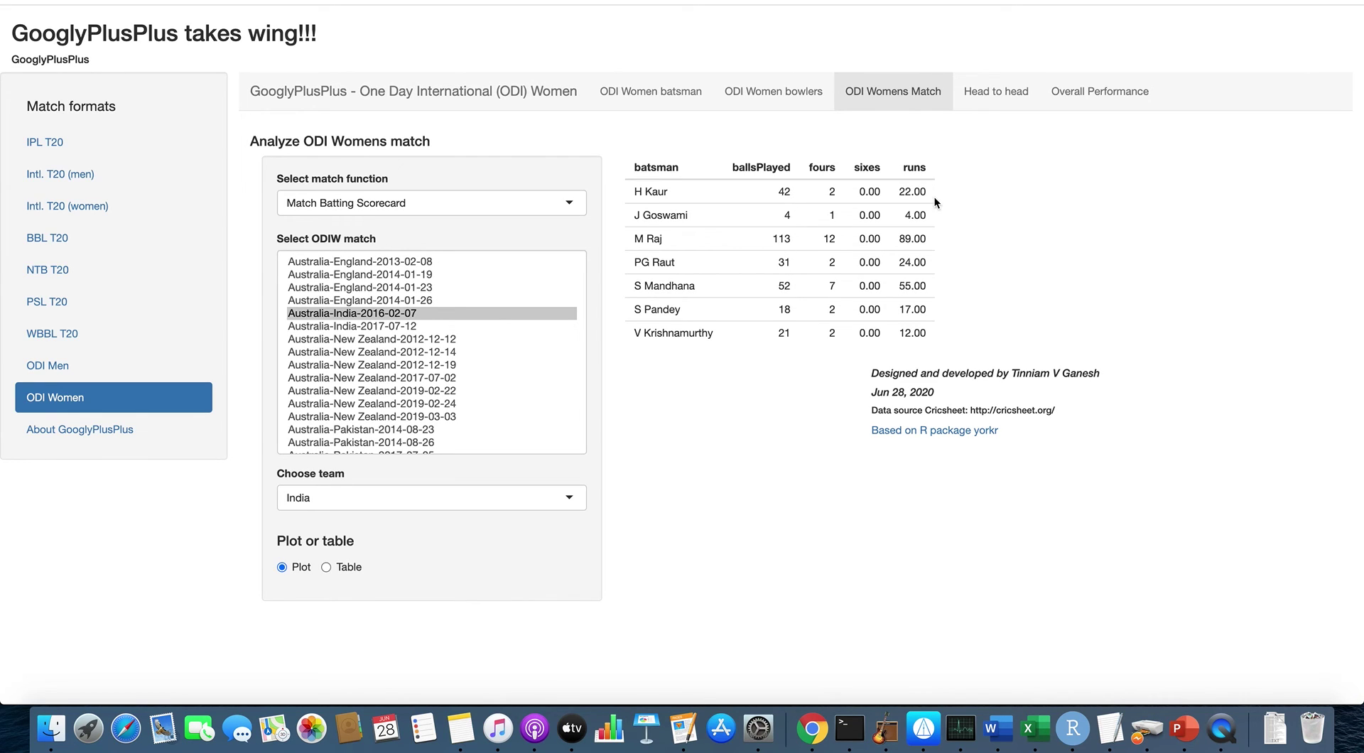
# Plot Bangladesh's head-to-head batting partnerships in ODI Women for all matches against Ireland, followed by India.
pyautogui.click(996, 91)
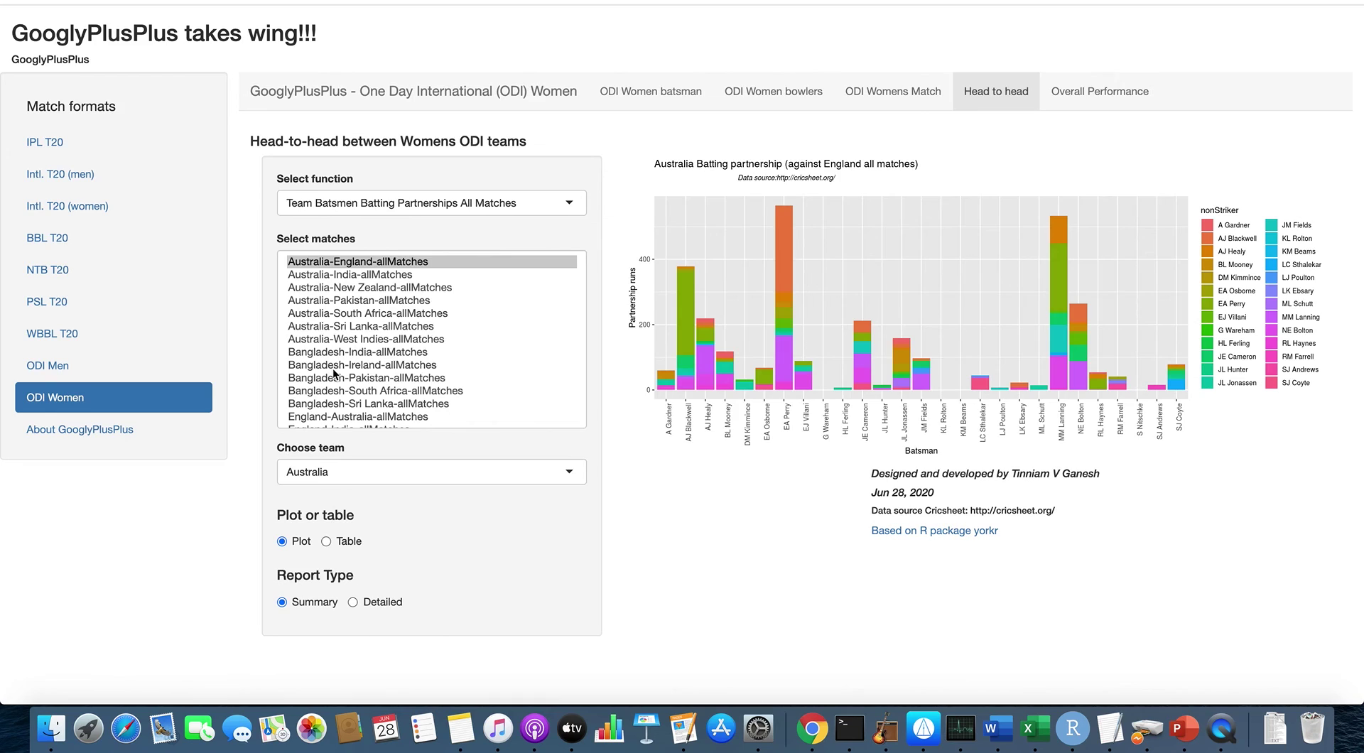
pyautogui.click(333, 366)
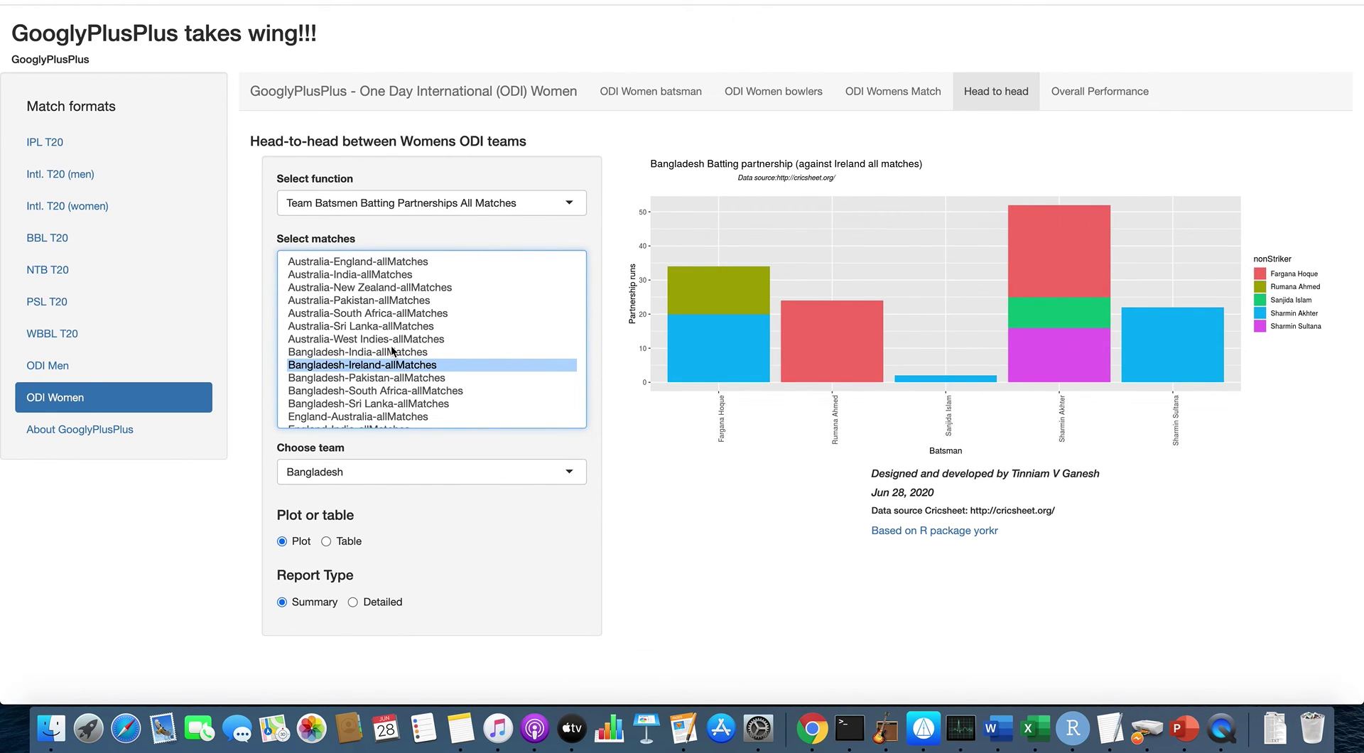
pyautogui.click(391, 351)
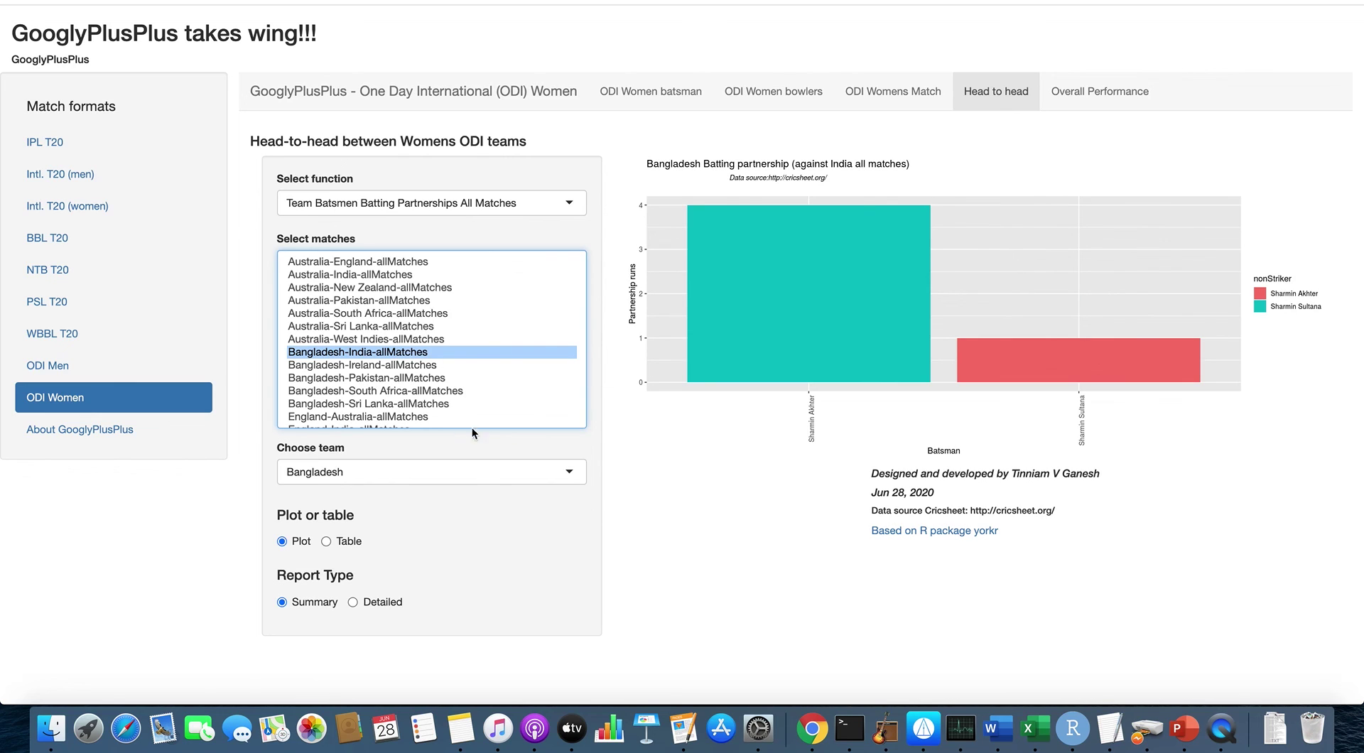